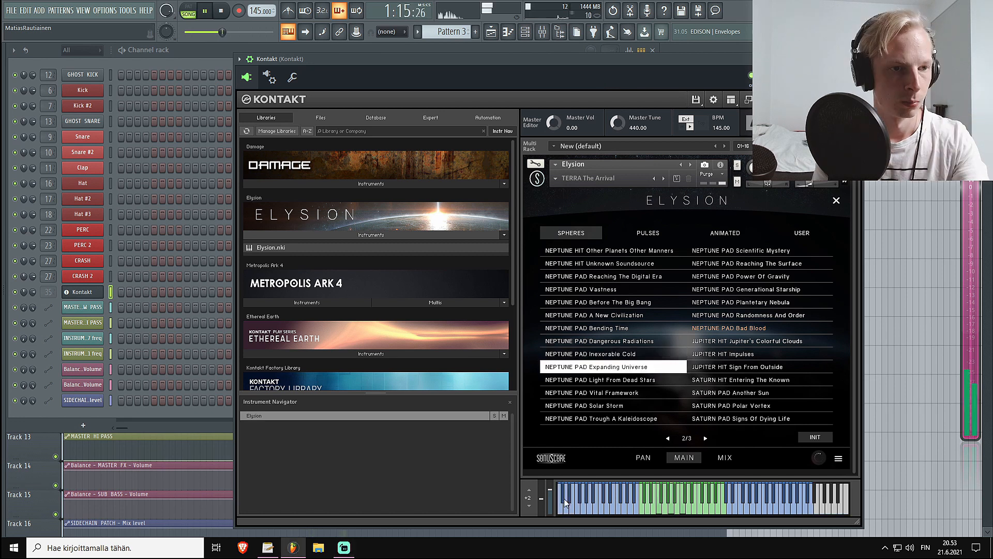
- Audition the NEPTUNE PAD presets Light From Dead Stars and Solar Storm with the modulation wheel, and load Trough A Kaleidoscope
drag(551, 505, 553, 477)
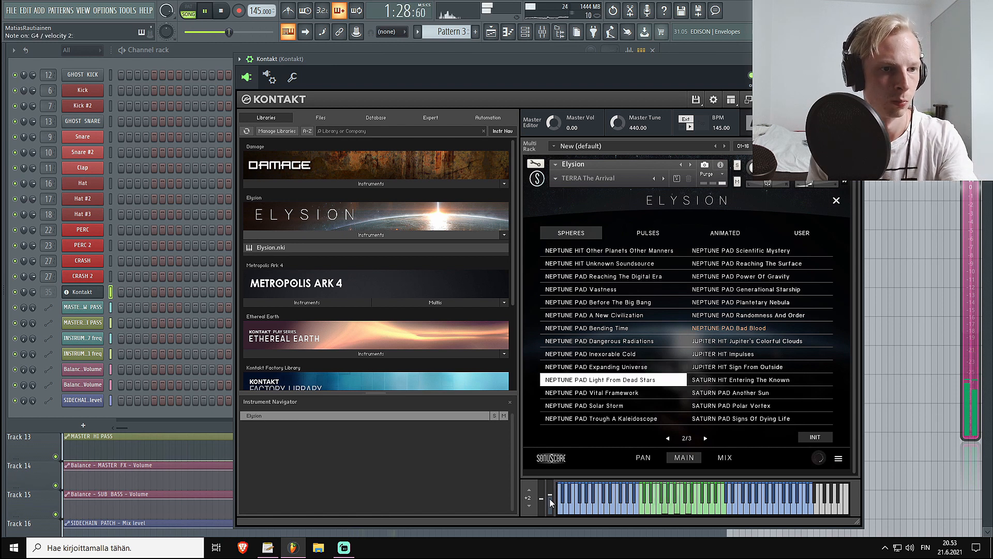
drag(551, 490, 548, 495)
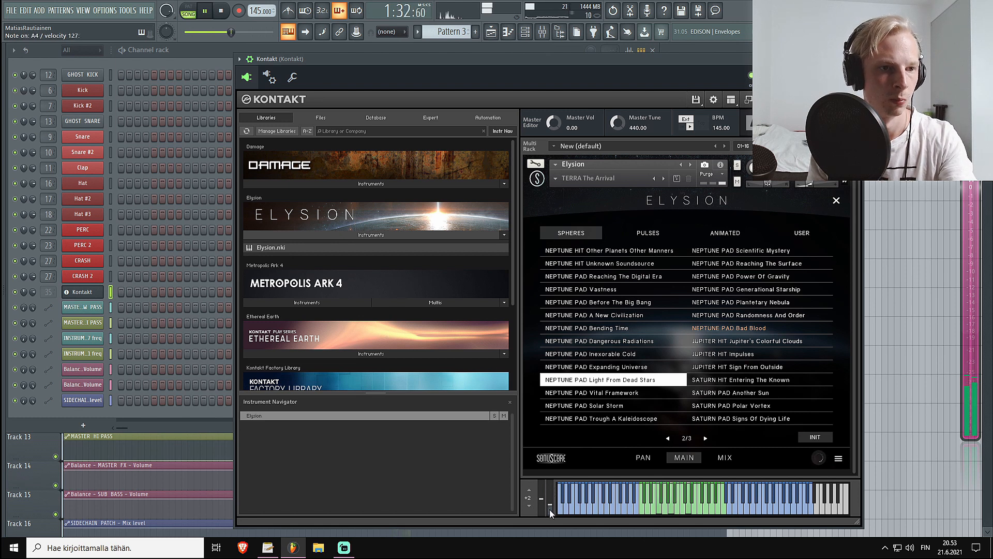
click(584, 405)
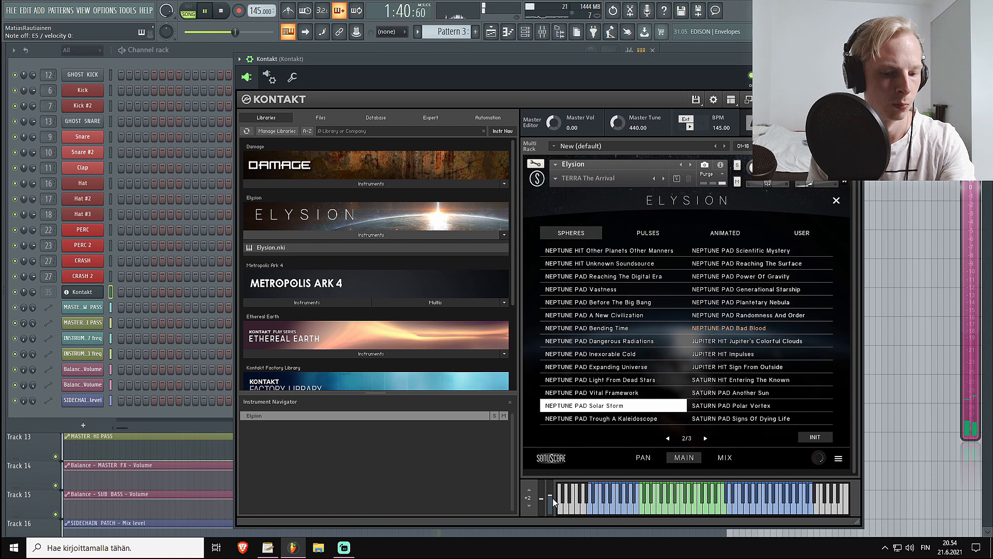
drag(556, 502, 556, 491)
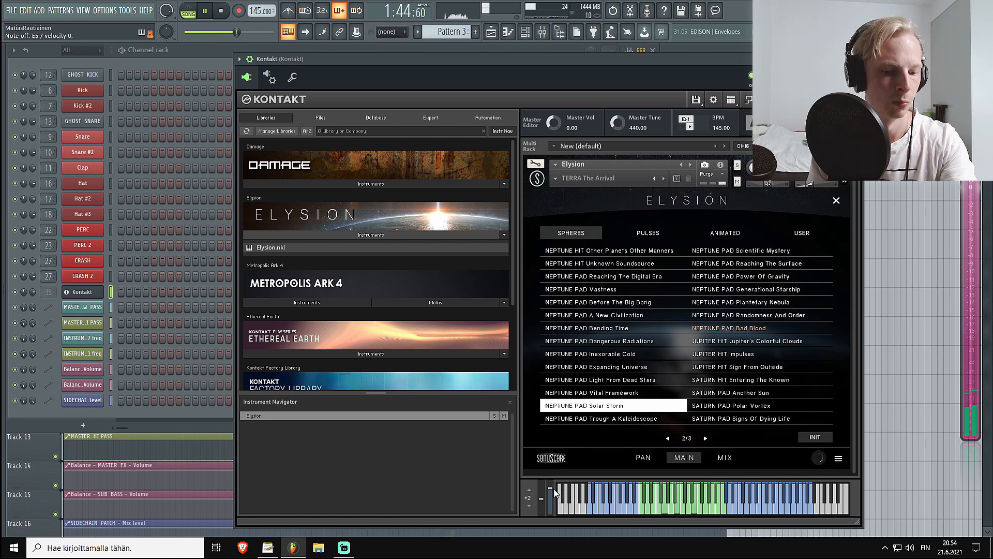
click(599, 419)
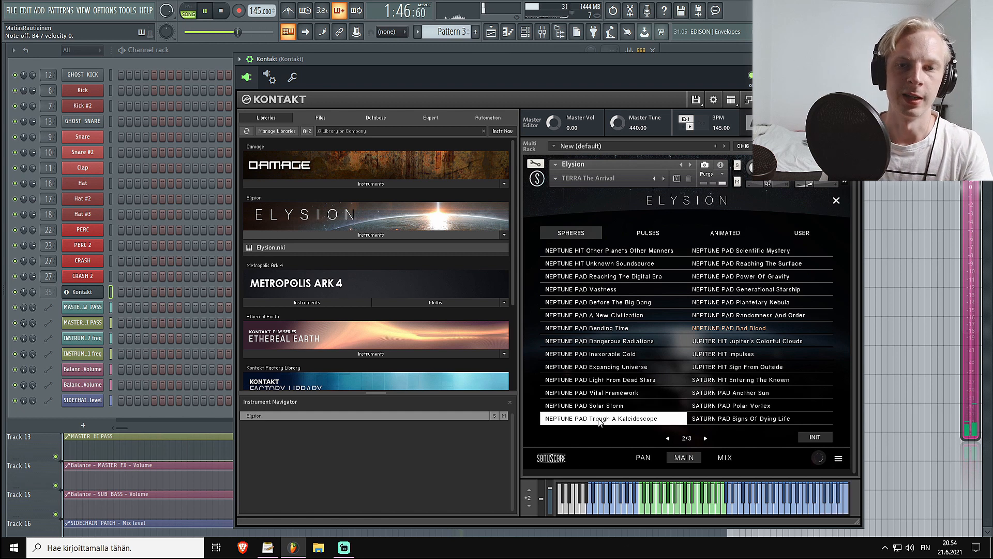
click(599, 419)
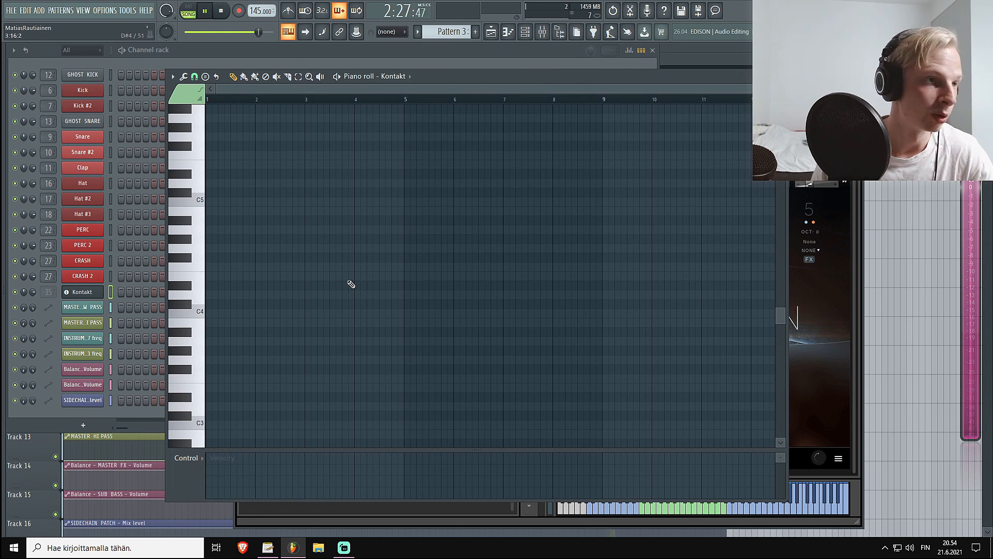
- Draw four consecutive two-bar notes from bar 1 for Kontakt: D#4, B3, F#4 and C#4
drag(325, 284, 305, 286)
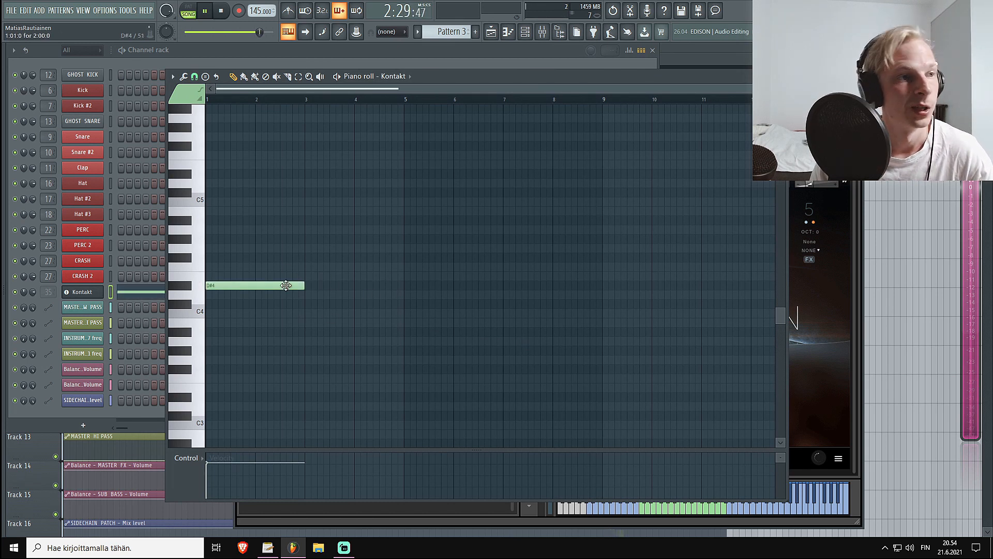
click(309, 323)
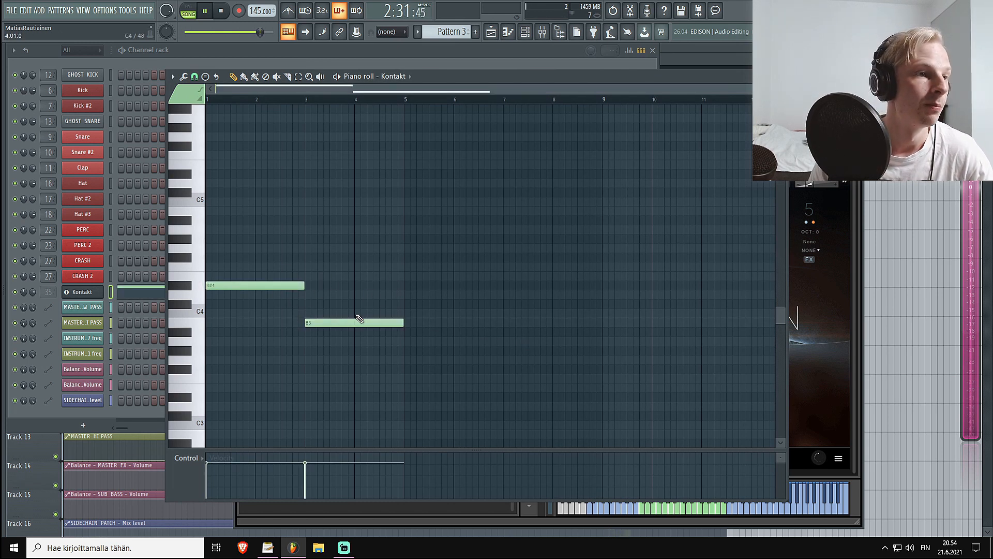
click(410, 258)
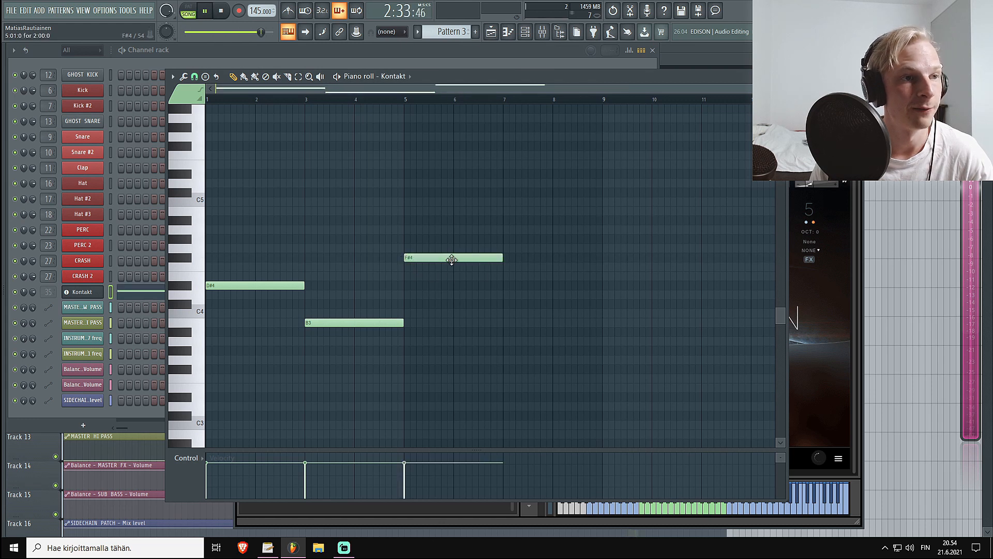
click(507, 304)
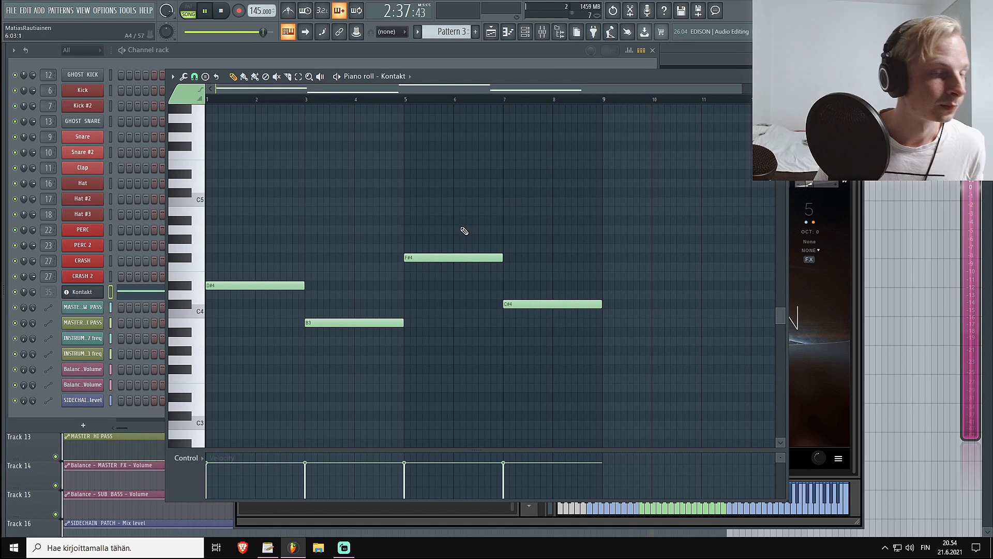
- Build chords by duplicating all four notes seven semitones up, and again as a middle layer starting on F#4
drag(621, 179, 233, 396)
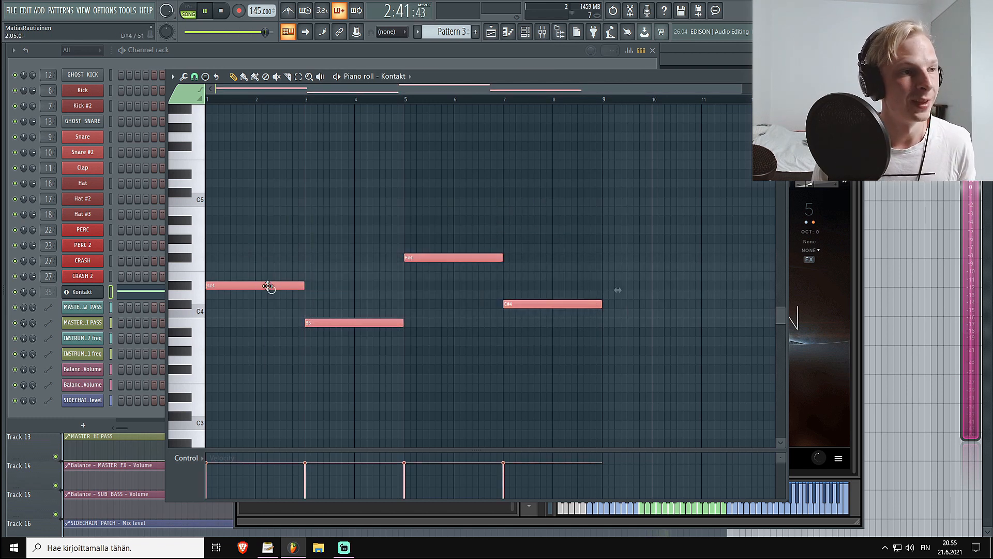
drag(268, 286, 268, 221)
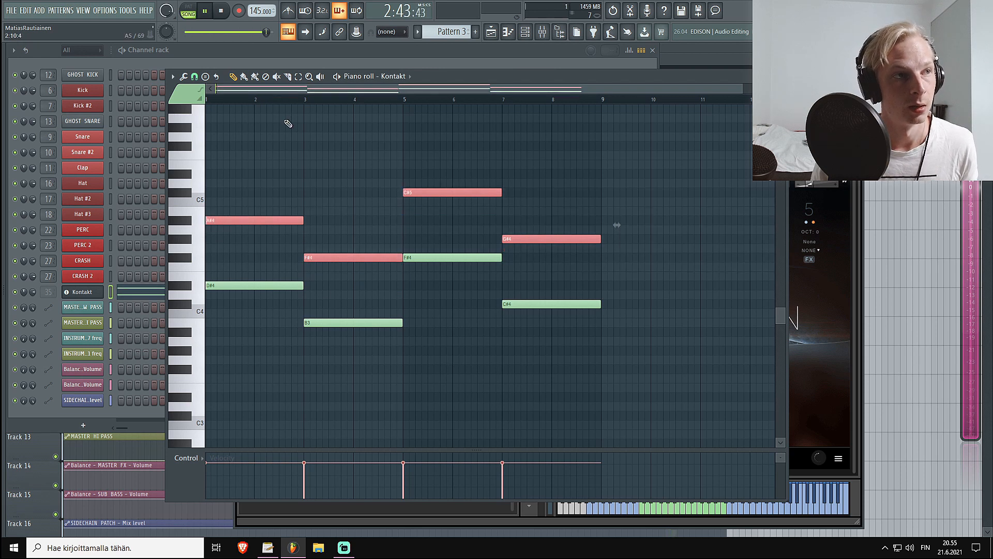
key(l)
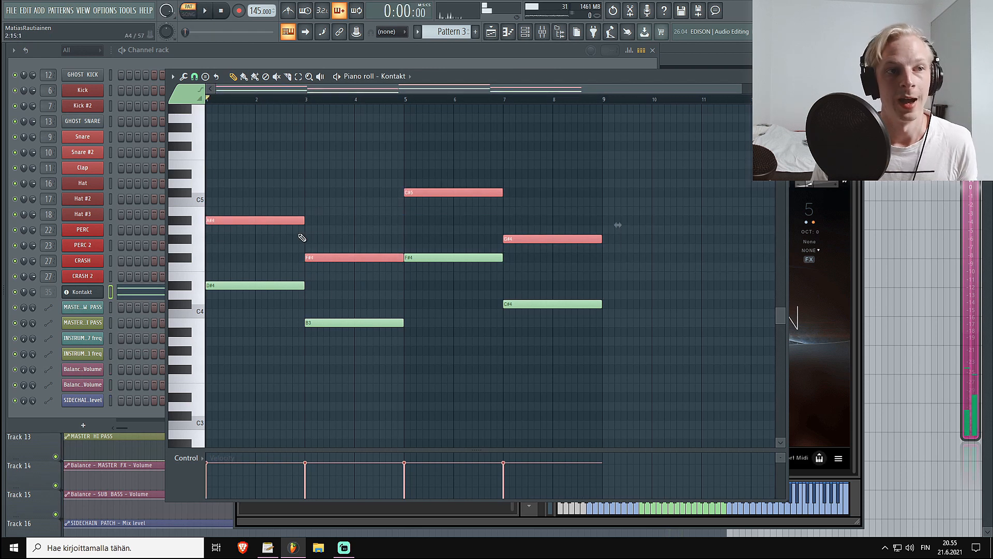
drag(212, 222, 214, 257)
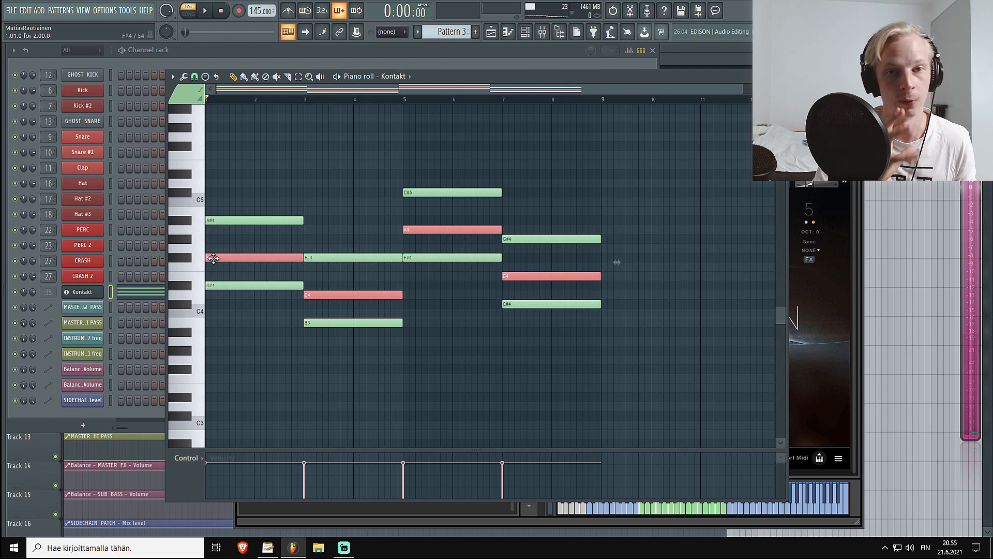
- Raise the middle notes of the second and third chords a semitone to D#4 and A#4, and play back the pattern
drag(321, 295, 325, 283)
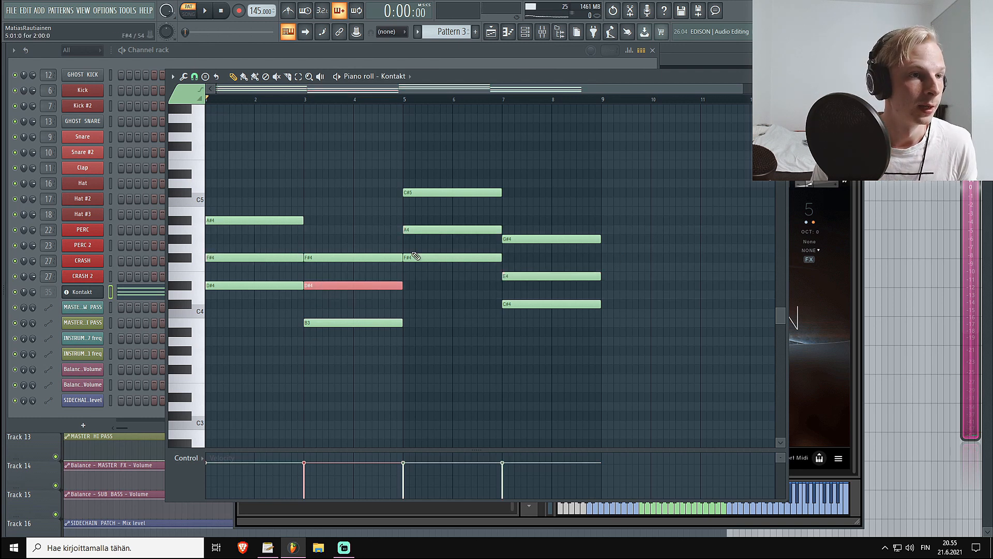
click(453, 229)
drag(452, 228, 454, 219)
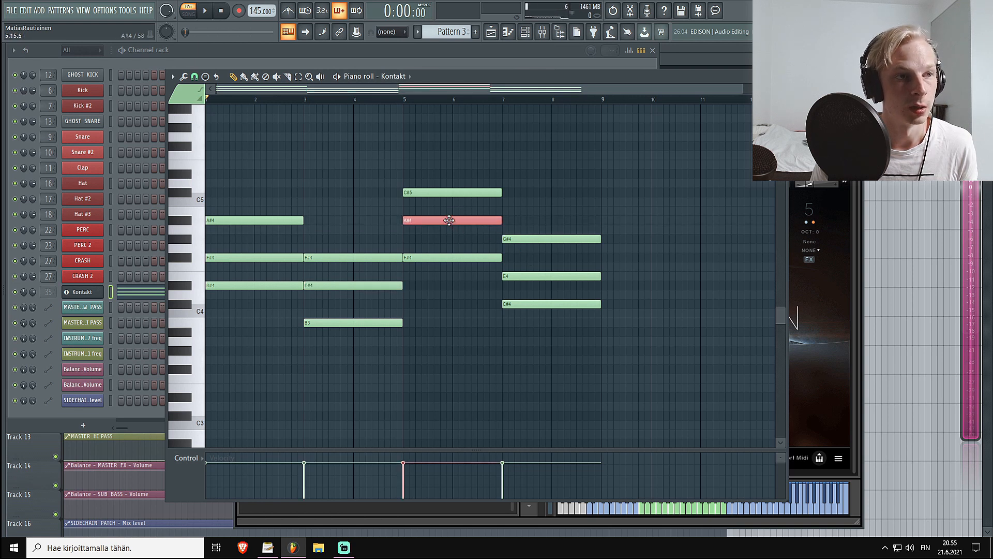
click(535, 275)
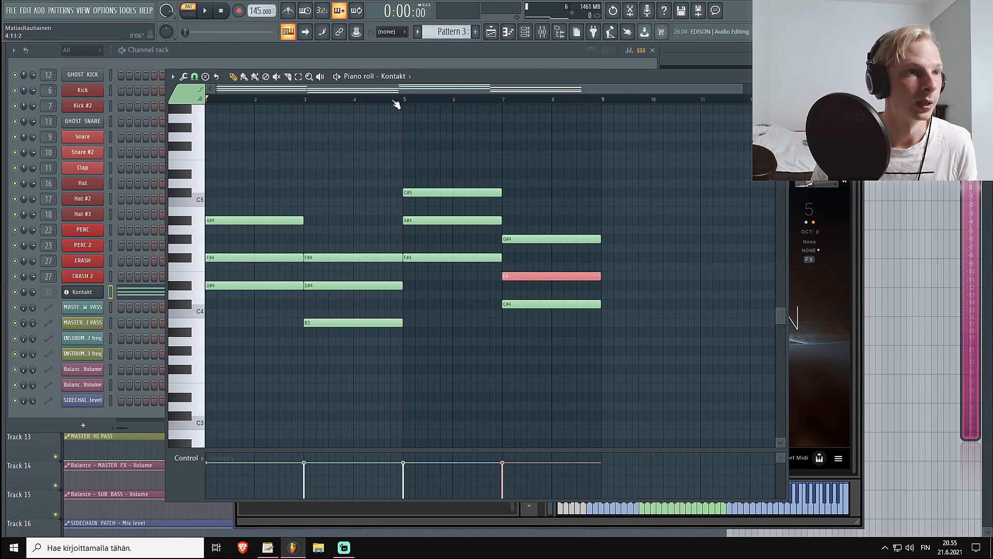
key(space)
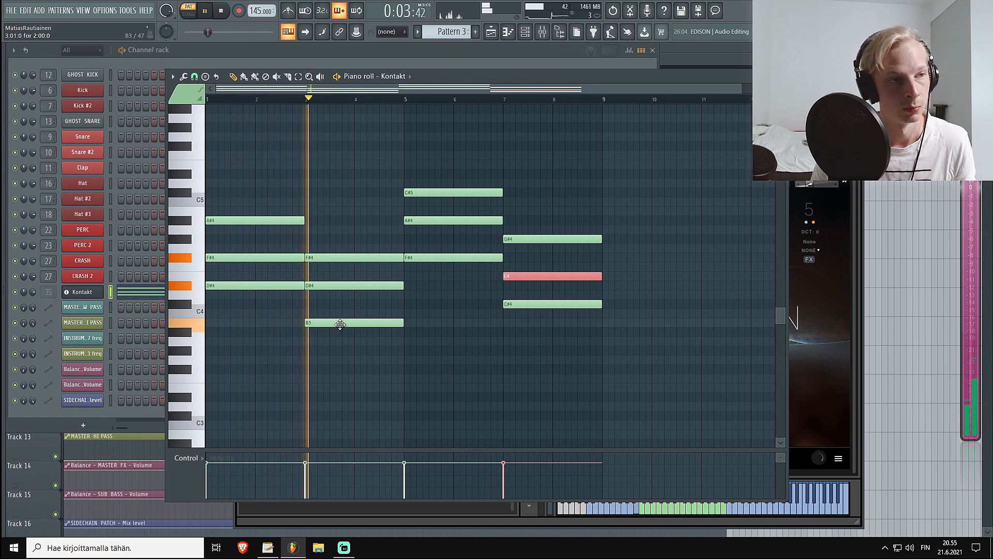
key(space)
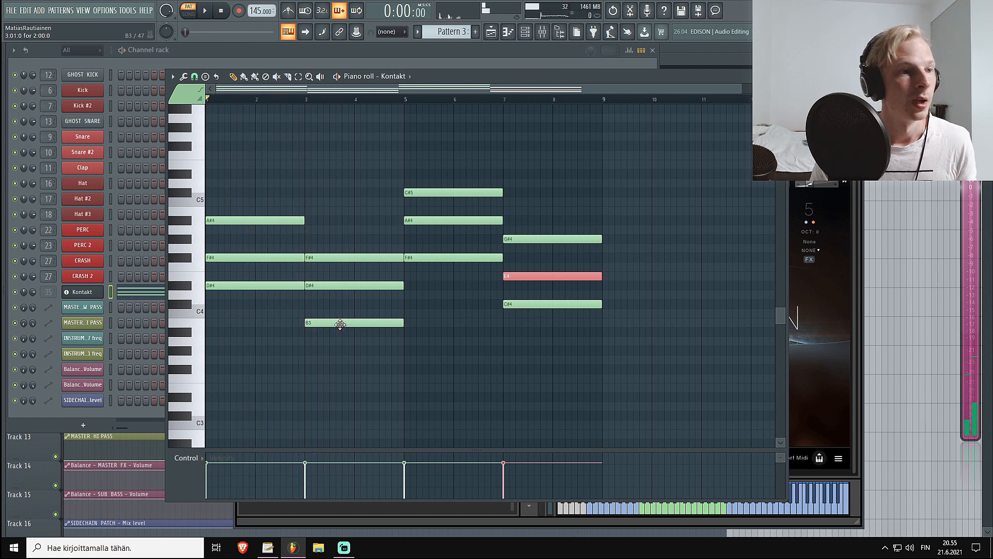
- Move the second chord's B3 and the last chord's C#4 up an octave, and play back the progression
drag(340, 324, 341, 204)
drag(526, 304, 525, 185)
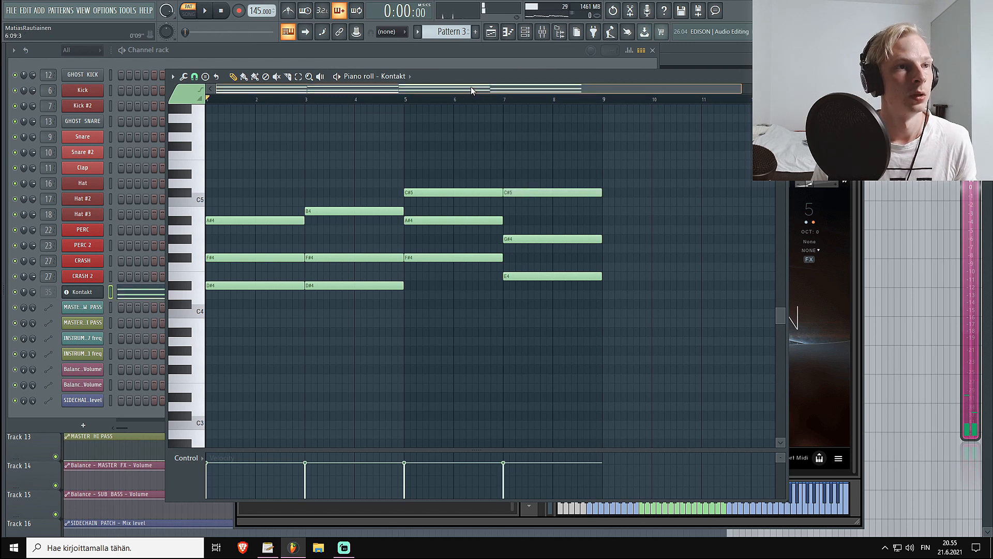
key(space)
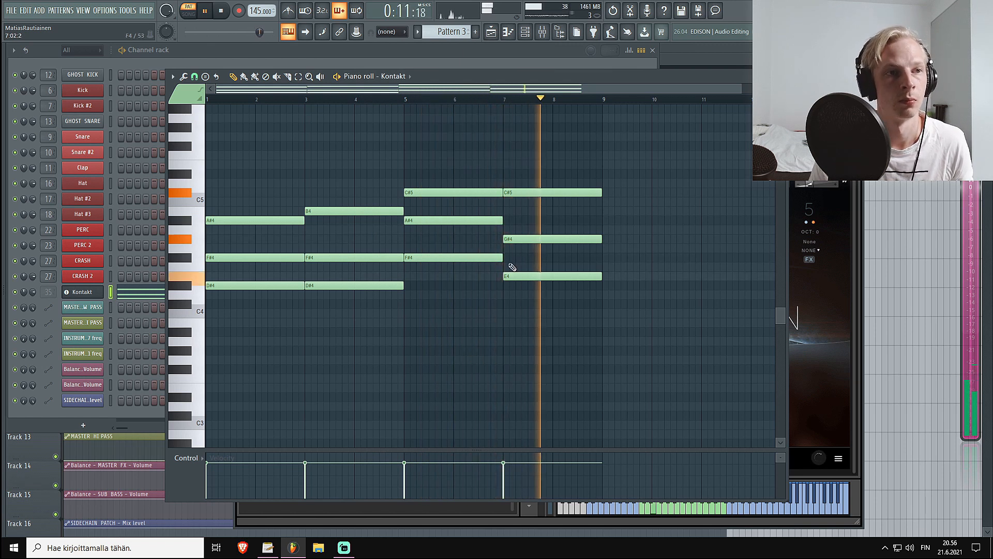
key(space)
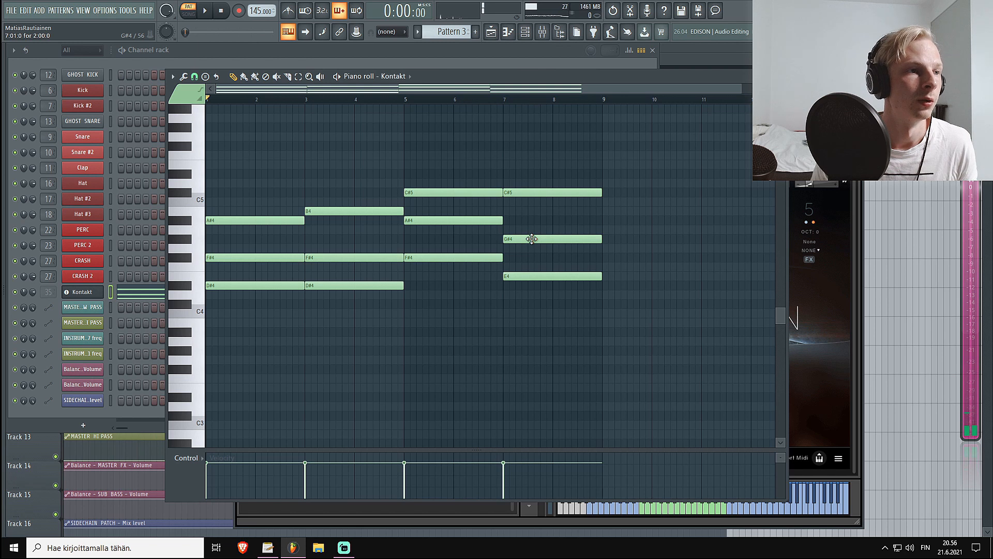
- Raise the last chord's E4 to F4, keeping its C# at C#5, and play back the progression
drag(532, 193, 530, 309)
drag(530, 275, 530, 266)
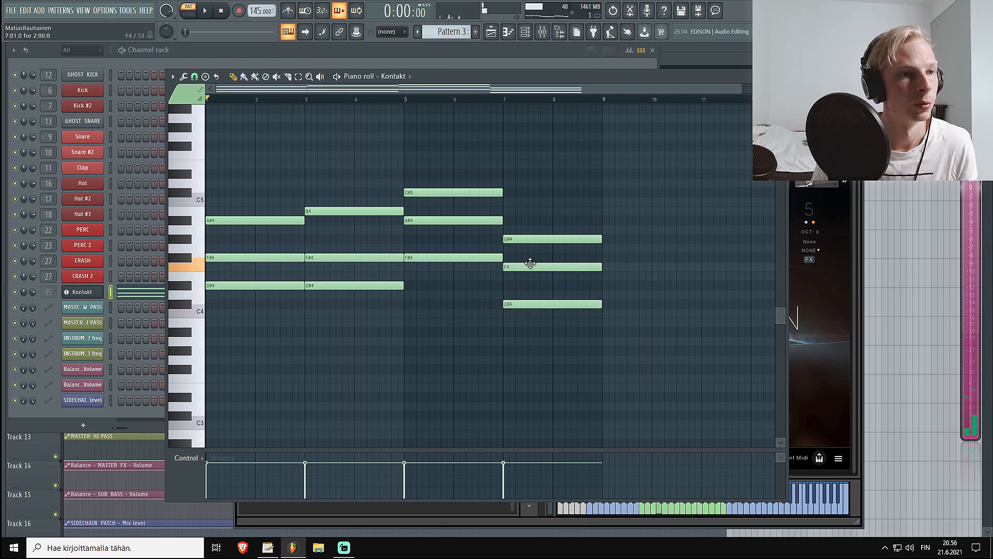
drag(529, 304, 525, 184)
click(444, 100)
key(space)
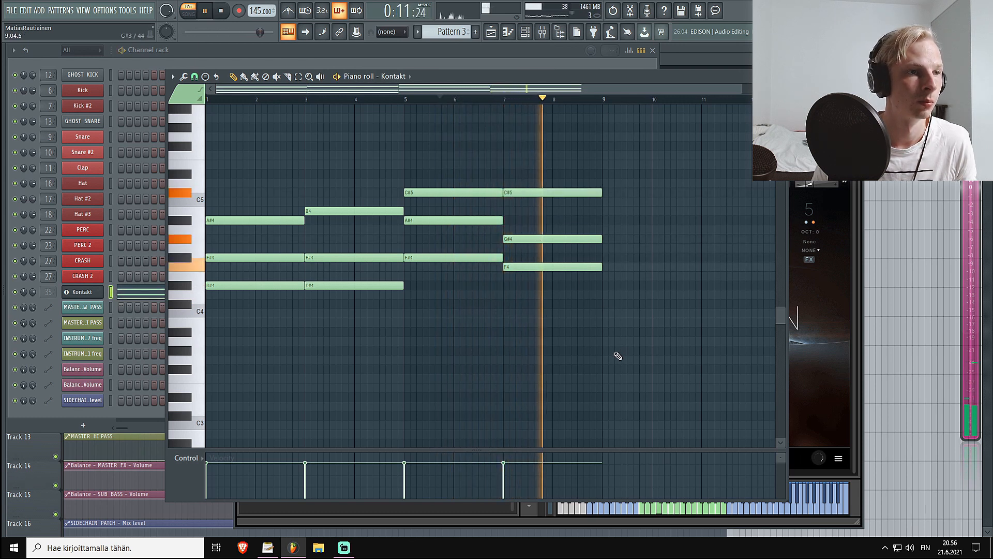
key(space)
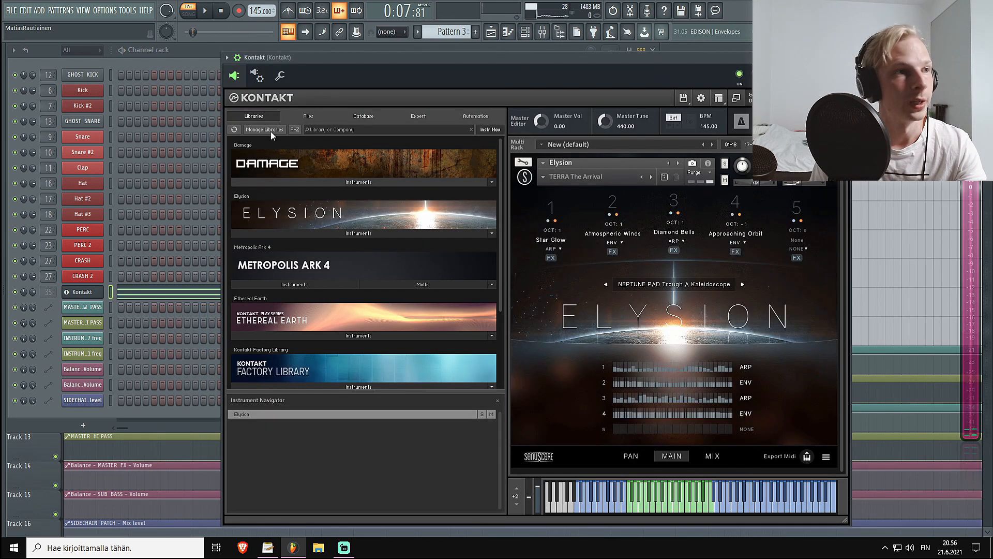
- Make an editor thumbnail for Kontakt and expand its parameter list in the browser down to the MIDI CC entries
click(228, 58)
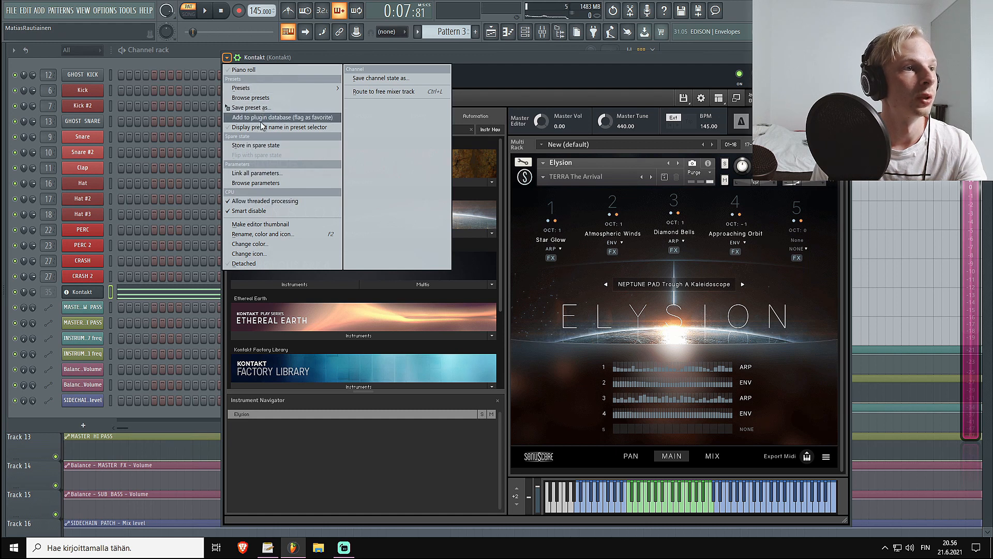
click(260, 224)
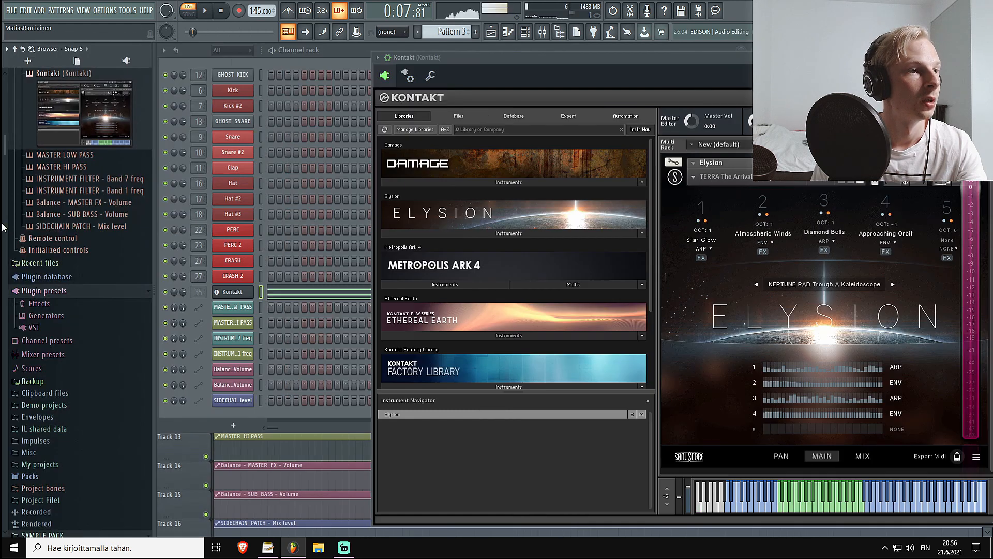
click(58, 123)
scroll(70, 207, down, 15)
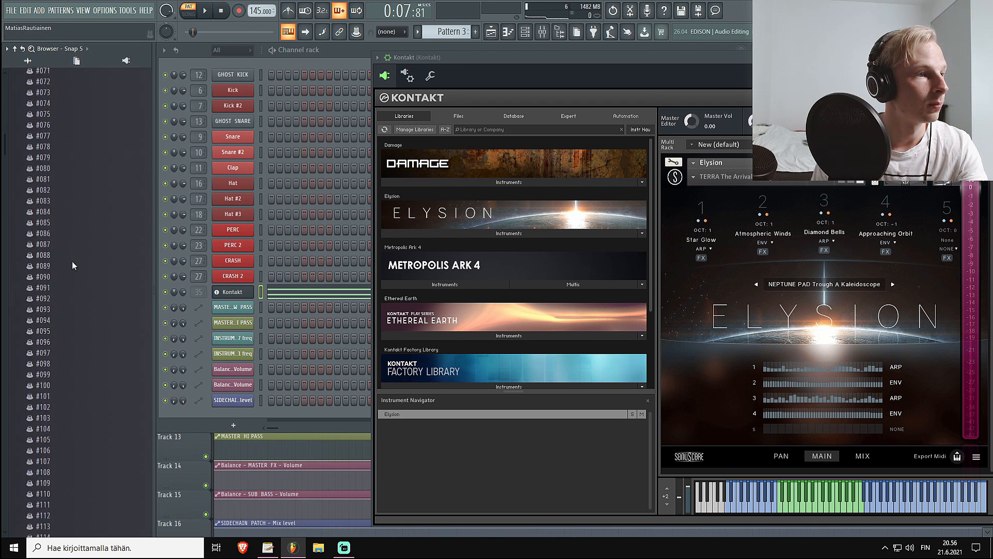
scroll(75, 300, down, 20)
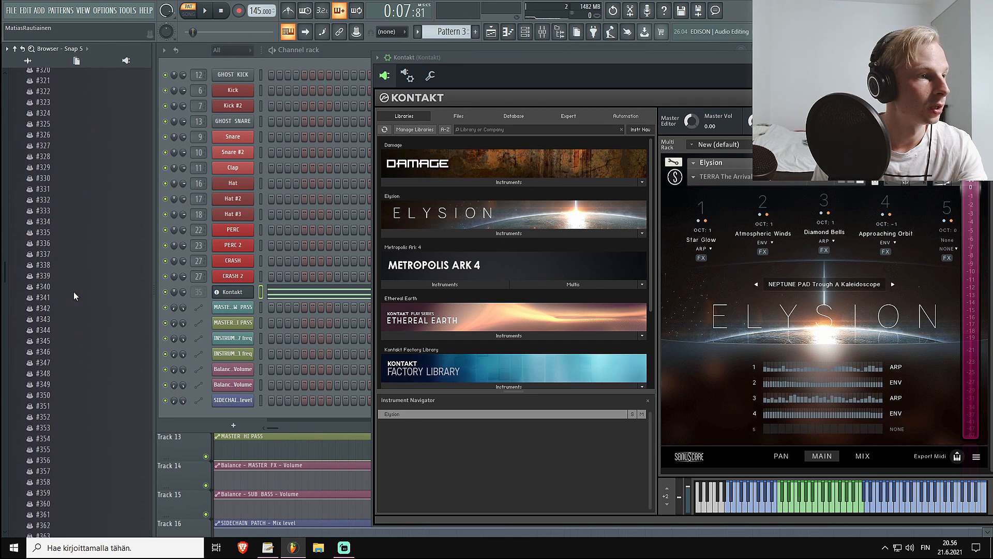
scroll(73, 307, down, 20)
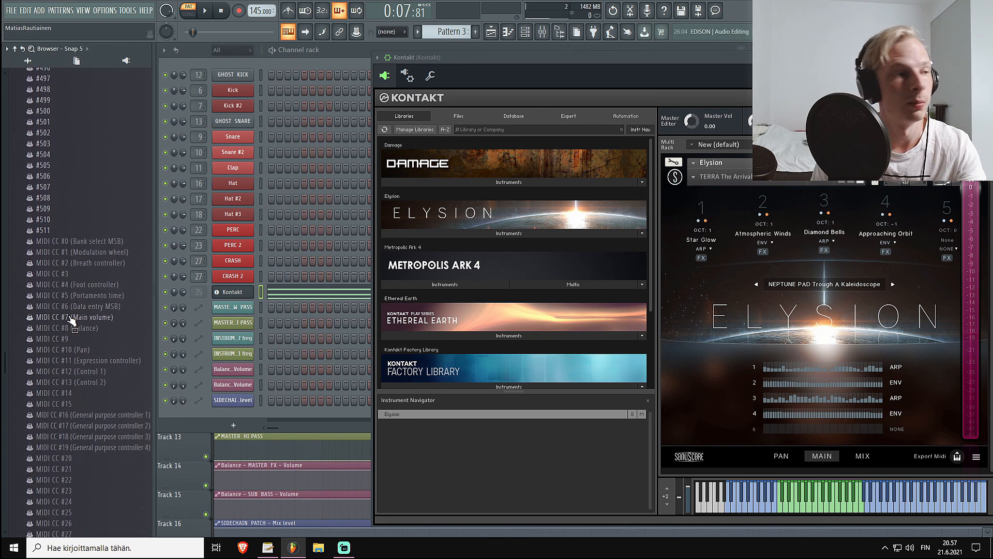
- Create an automation clip for Kontakt's MIDI CC #1 (Modulation wheel)
mouse_move(63, 252)
mouse_down()
mouse_move(76, 223)
mouse_move(77, 254)
mouse_up()
right_click(76, 252)
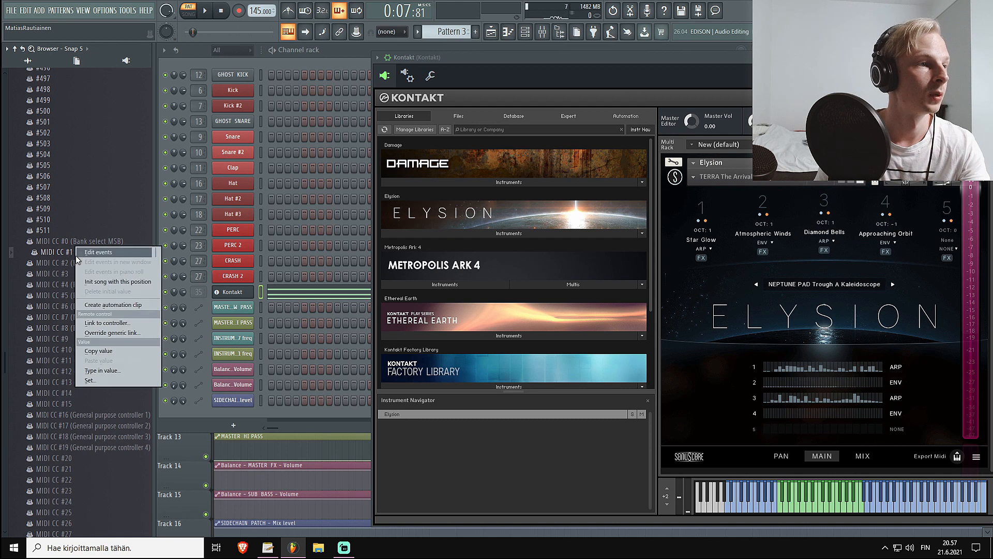
click(96, 306)
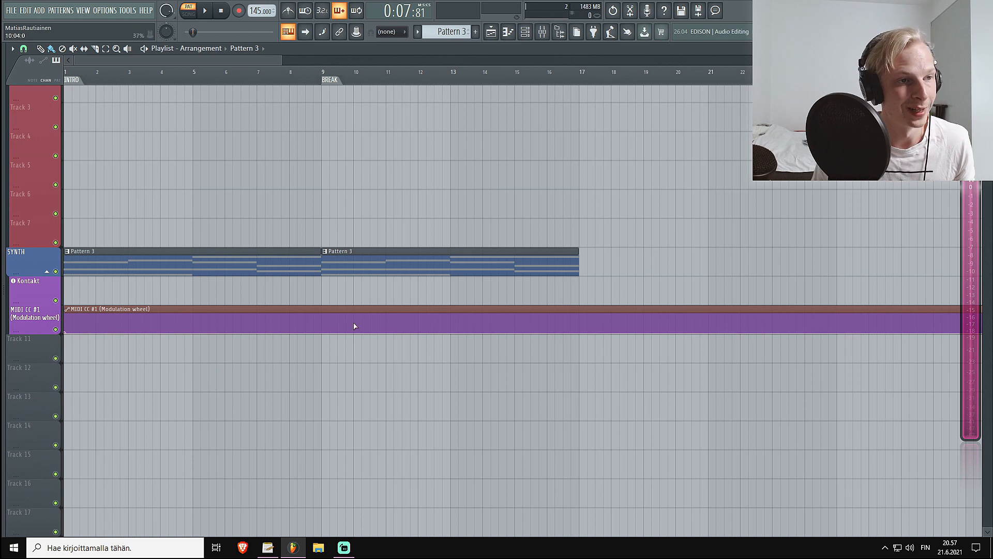
- Shape the modulation wheel automation to rise gradually with points at bars 9 and 17, and play it back in song mode
right_click(322, 326)
right_click(578, 323)
drag(579, 322, 579, 314)
drag(450, 318, 450, 321)
key(space)
key(l)
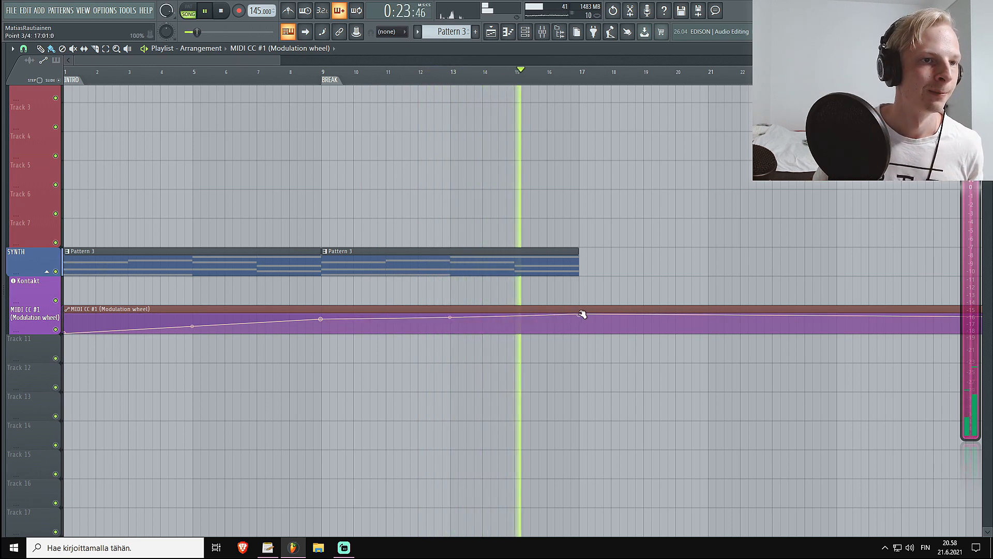
key(space)
click(666, 223)
right_click(667, 223)
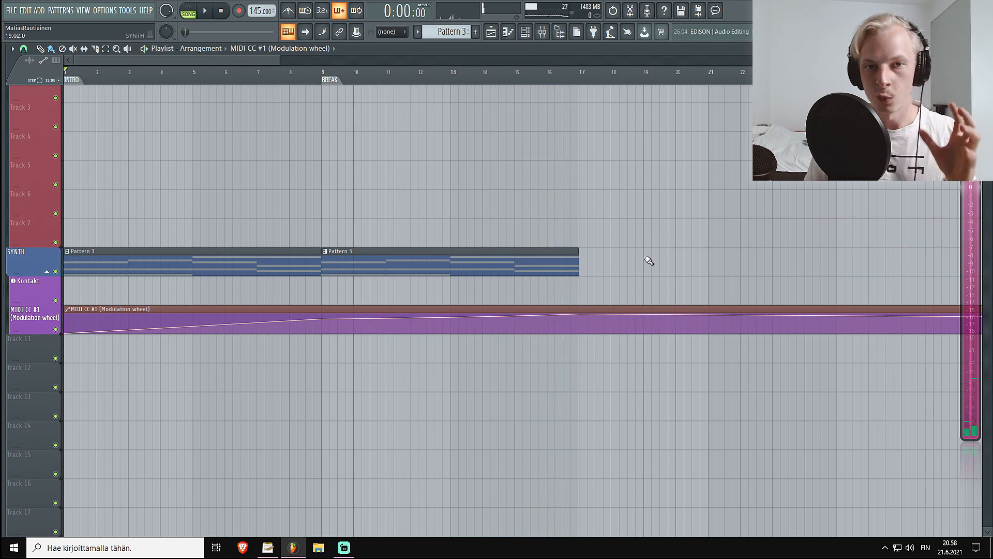
- Clone the Kontakt channel in the channel rack and load the Elysion.nki instrument into the Kontakt #2 copy
double_click(238, 270)
click(81, 293)
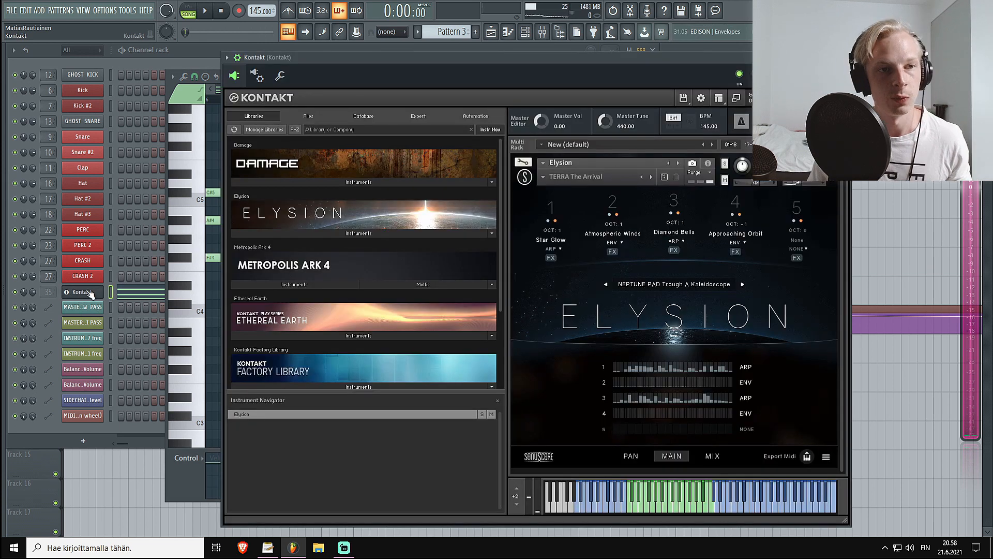
right_click(90, 293)
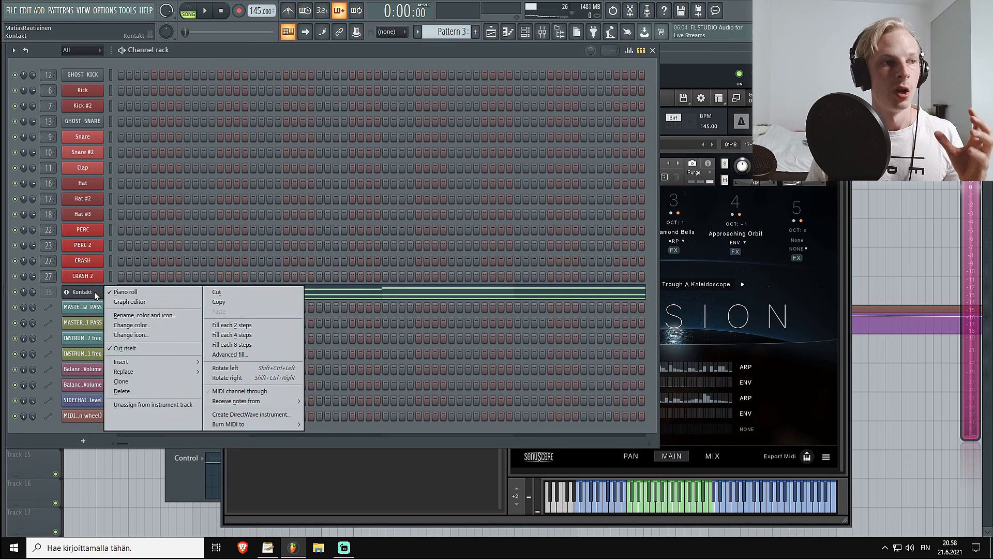
click(122, 381)
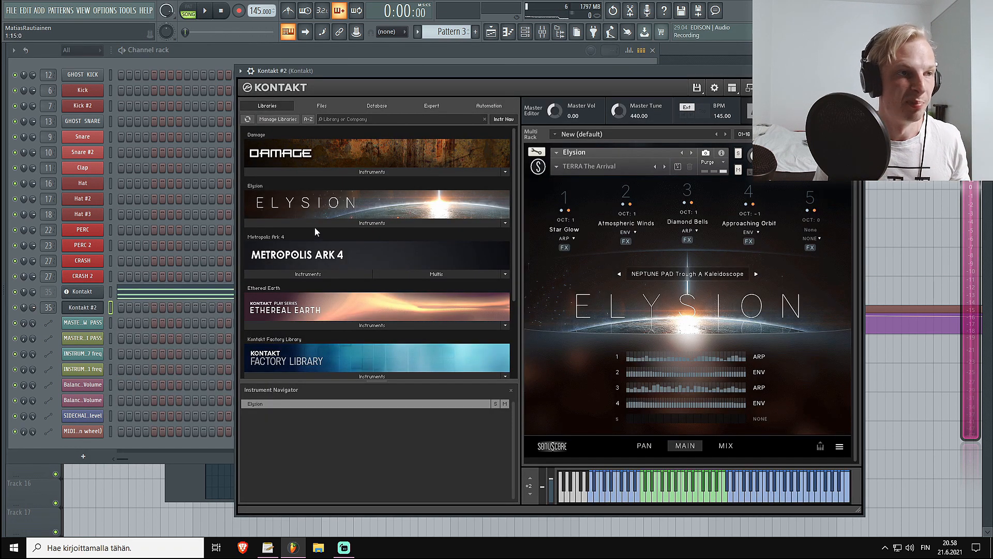
click(313, 222)
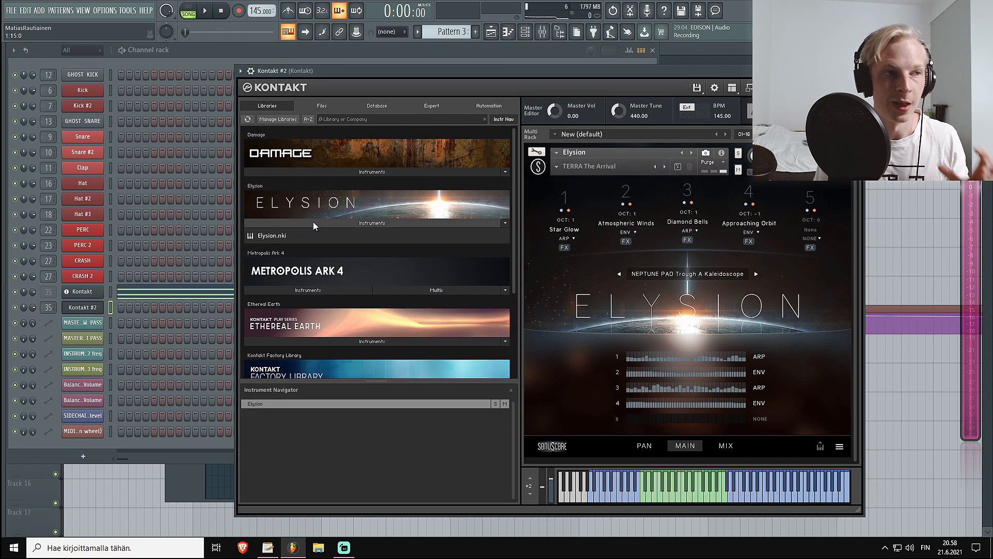
double_click(287, 235)
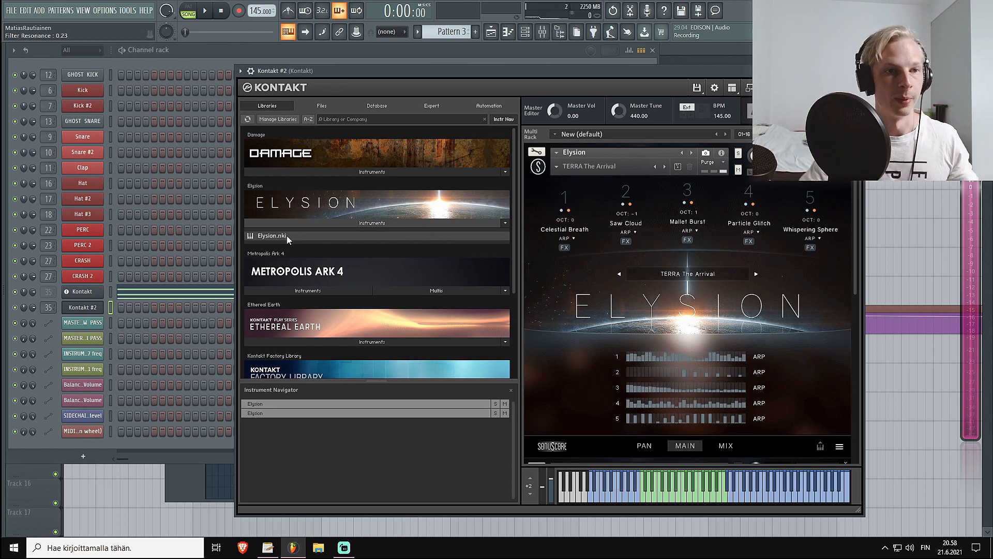
- Load the VENUS PAD Lost In The Vast preset from the Spheres presets in Kontakt #2 and audition it with notes
click(701, 272)
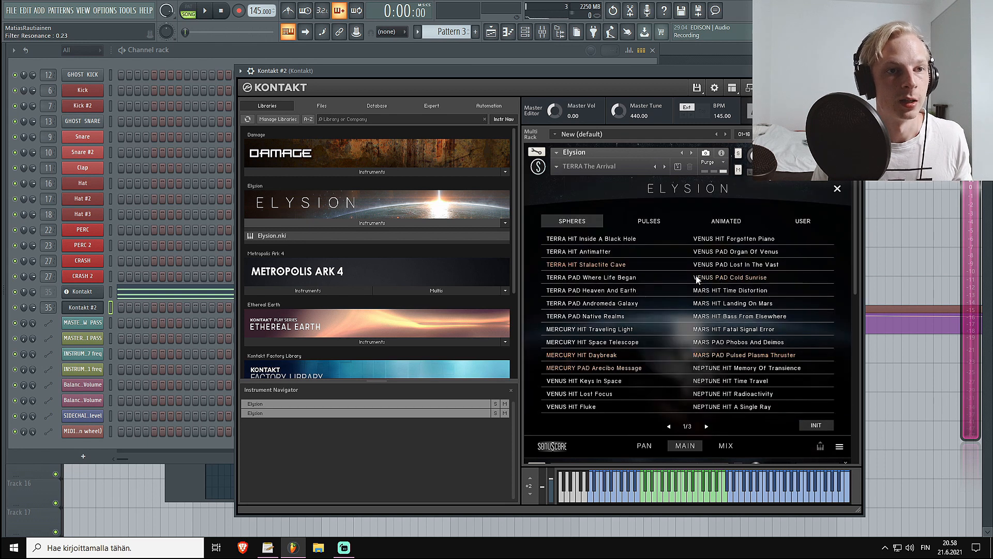
click(773, 264)
key(c)
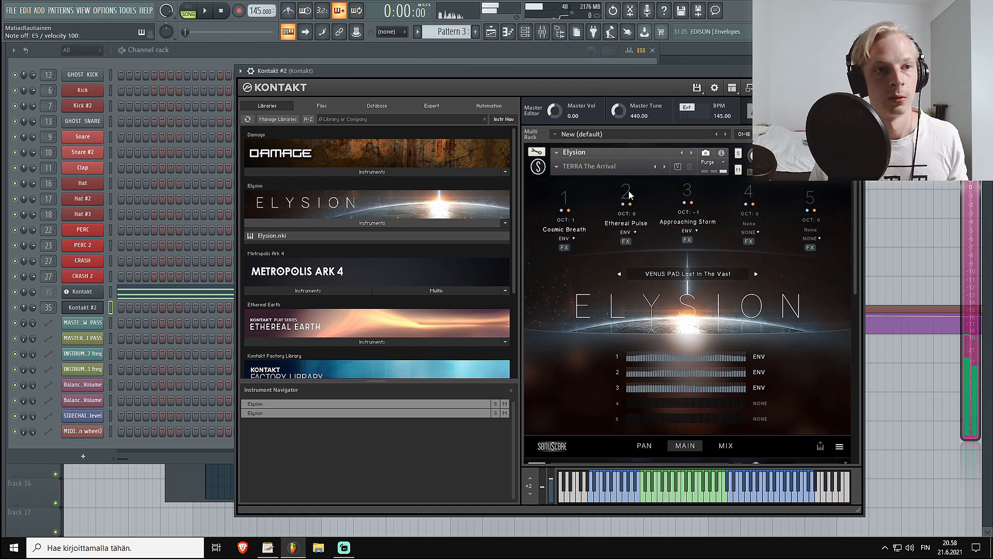
key(e)
key(m)
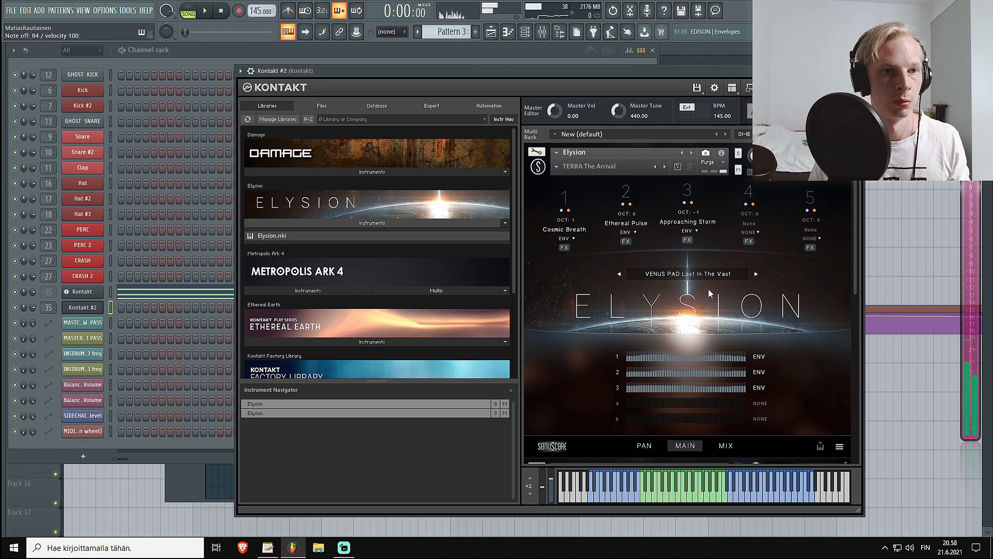
key(y)
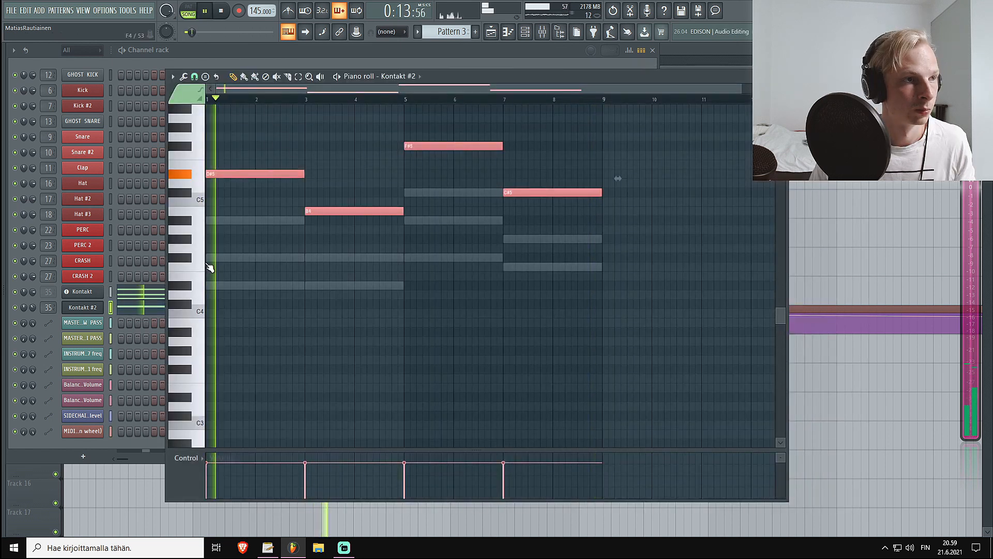
- Lower Kontakt #2's channel volume to about 45% while its melody plays with the chords, and stop playback
scroll(326, 328, up, 2)
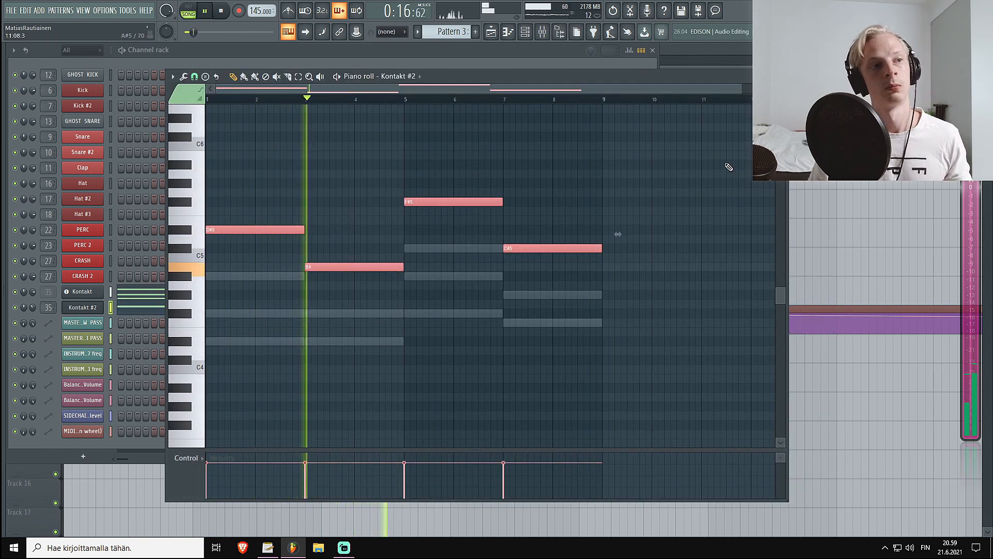
mouse_move(32, 307)
mouse_down()
mouse_move(32, 299)
mouse_move(33, 313)
mouse_up()
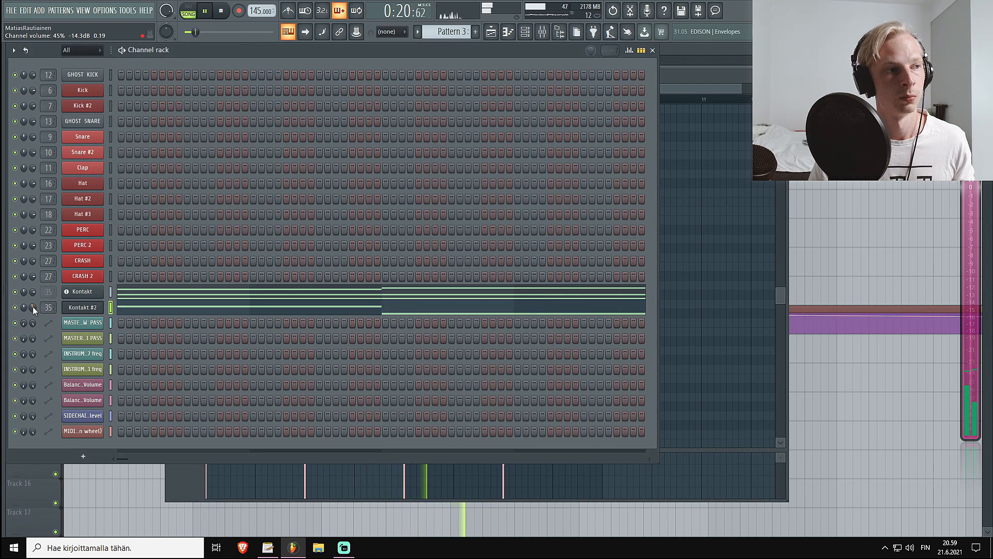
key(F5)
key(space)
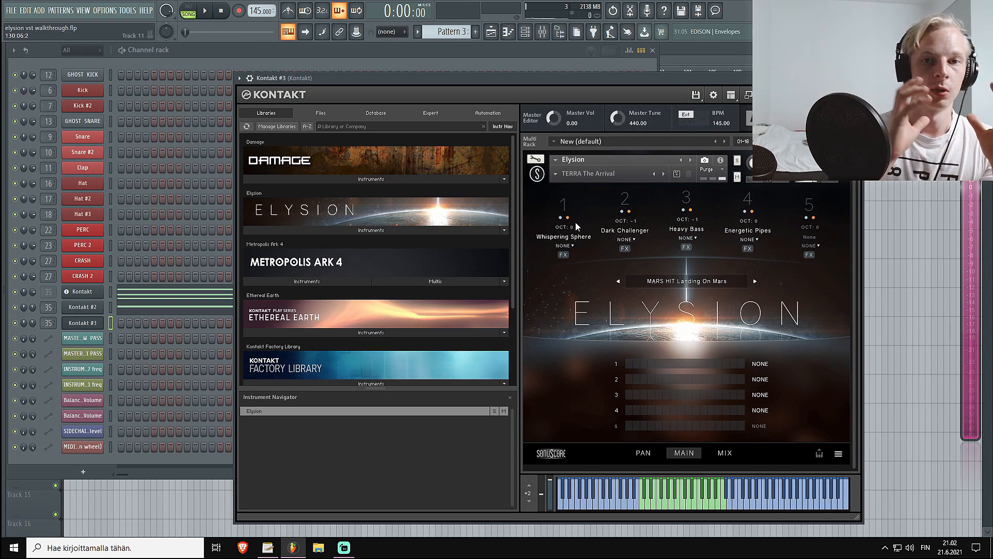
- Load the TERRA Pulses 8ths 05 preset in Kontakt #3 and audition it, keeping the Elysion instrument loaded
click(678, 284)
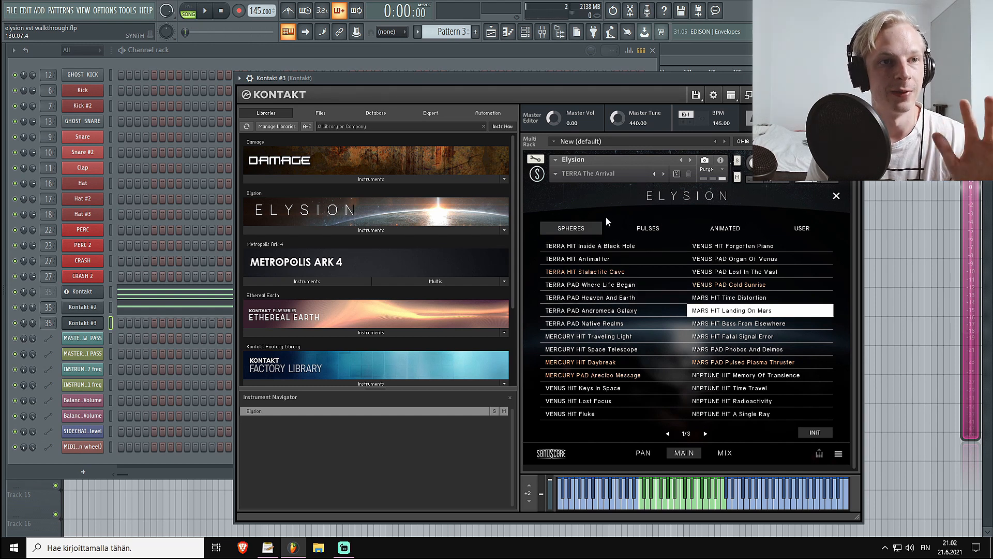
click(648, 230)
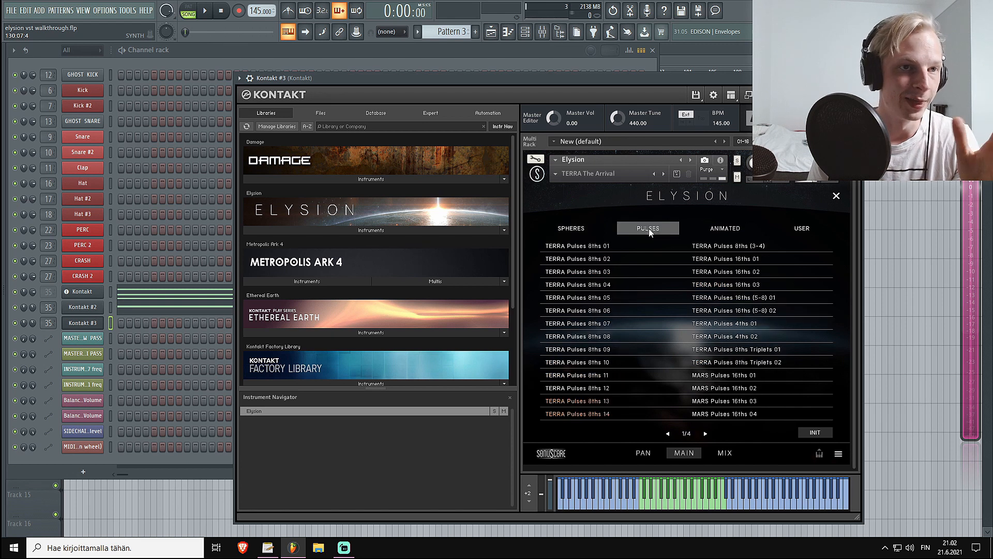
click(592, 297)
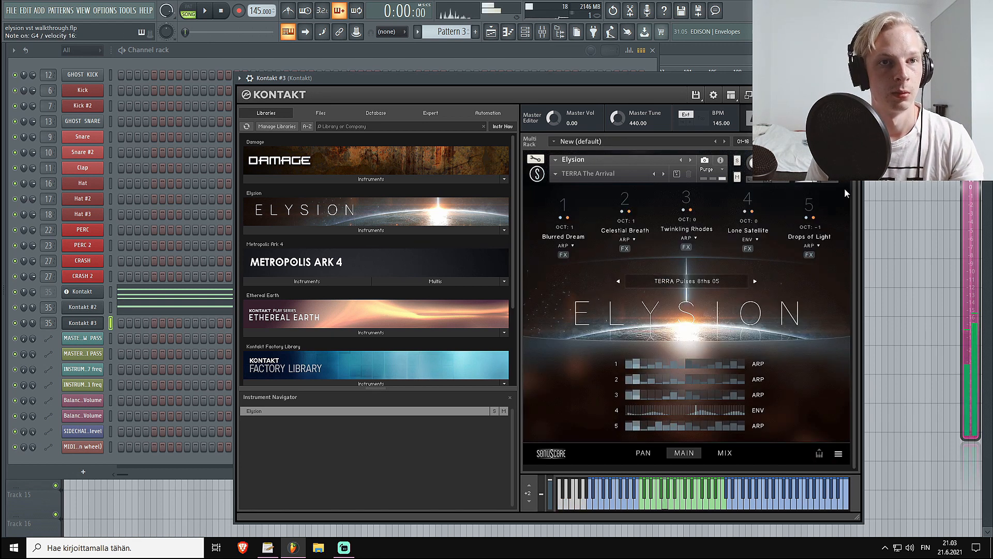
click(845, 156)
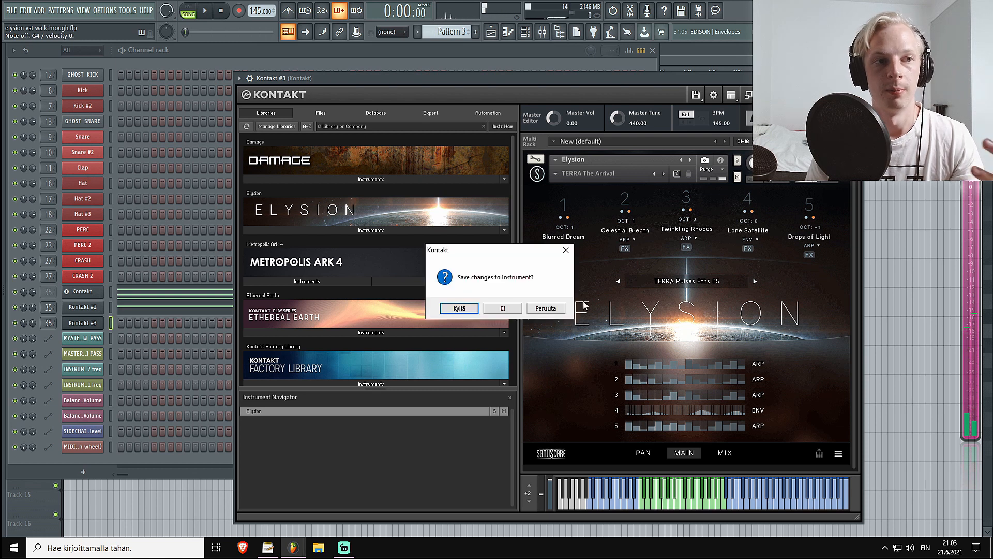
click(546, 308)
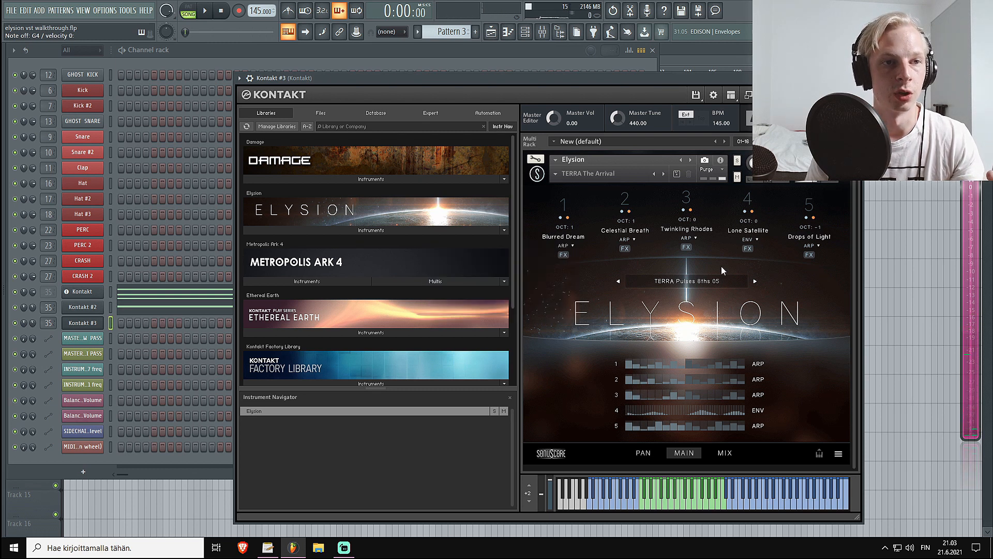
- Load the animated preset TERRA Signs Of Life in Kontakt #3 and audition it while moving the modulation wheel
click(692, 282)
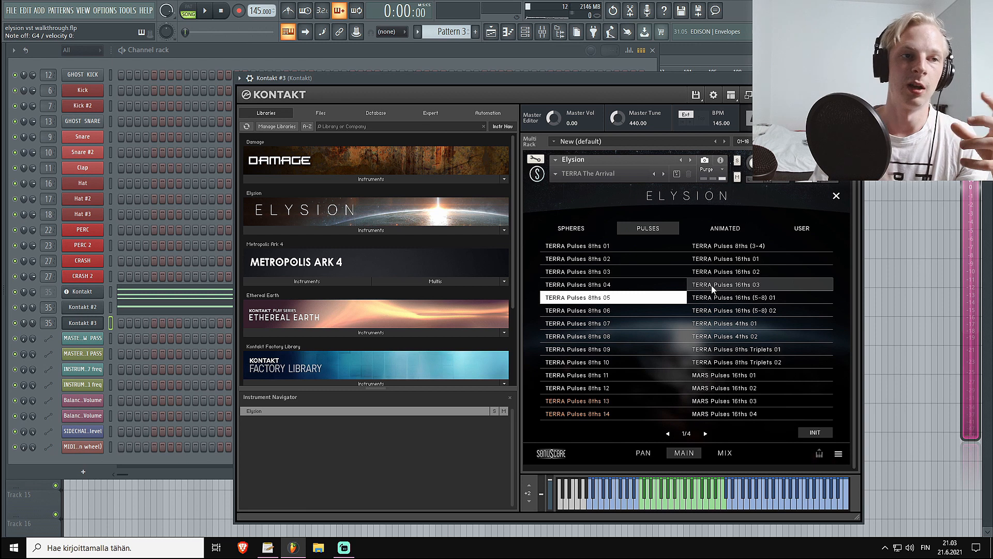
click(725, 229)
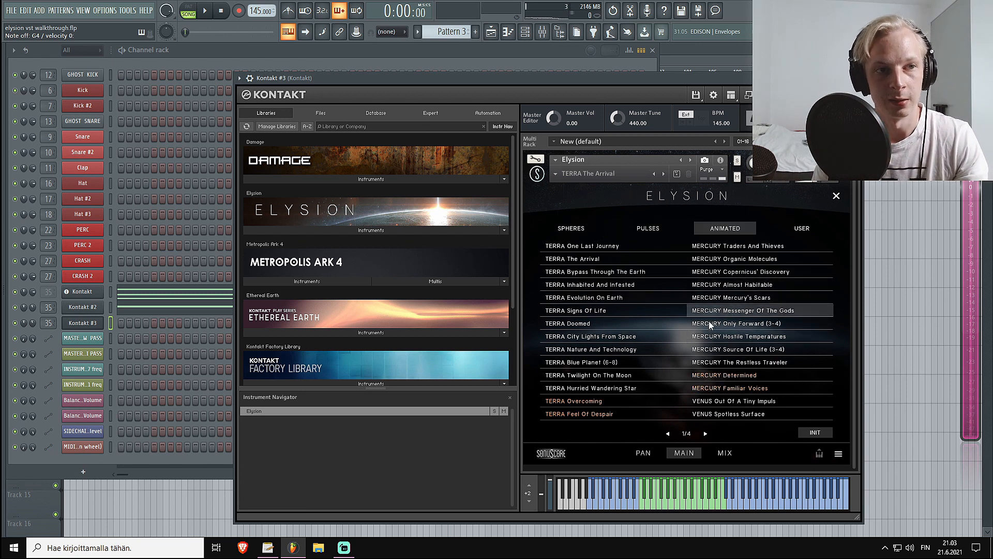
double_click(585, 311)
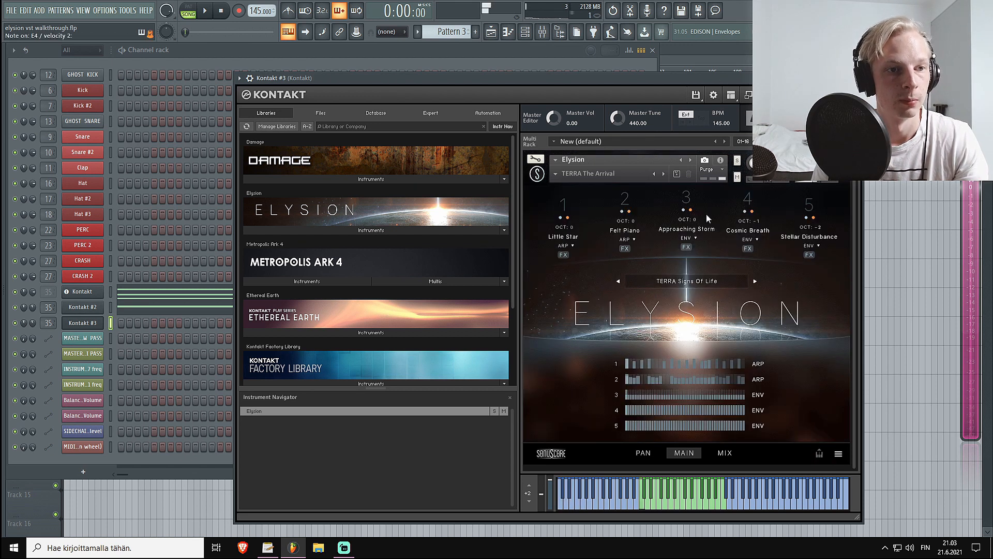
mouse_move(550, 482)
mouse_down()
mouse_move(551, 507)
mouse_move(552, 477)
mouse_up()
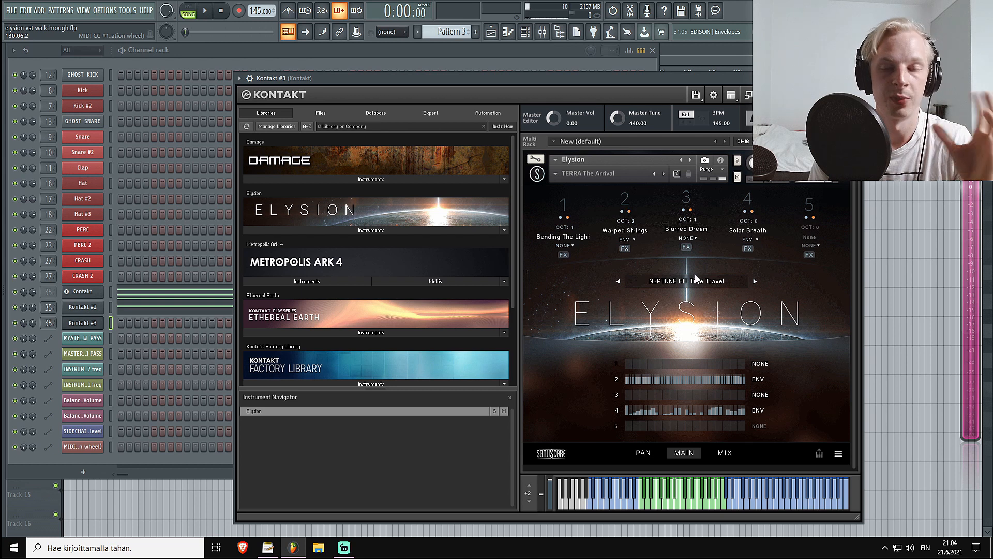
- Audition individual layers of the NEPTUNE HIT Time Travel preset by toggling their mutes and moving the modulation wheel
click(629, 211)
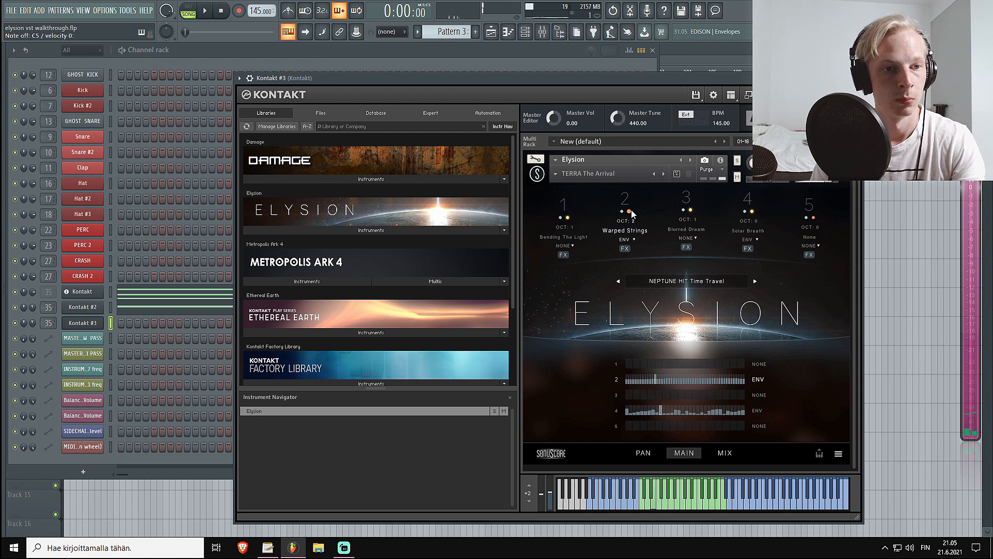
click(691, 210)
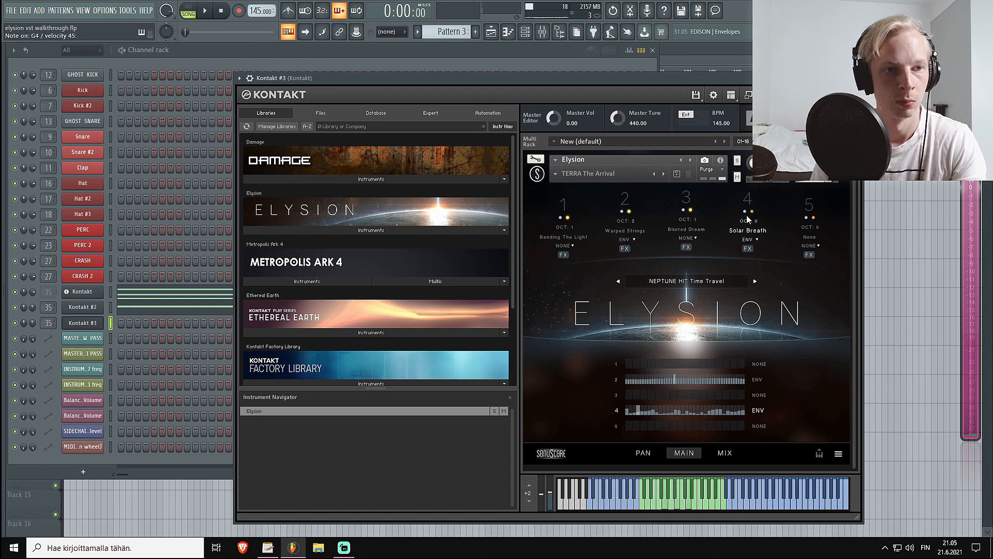
drag(554, 487, 550, 480)
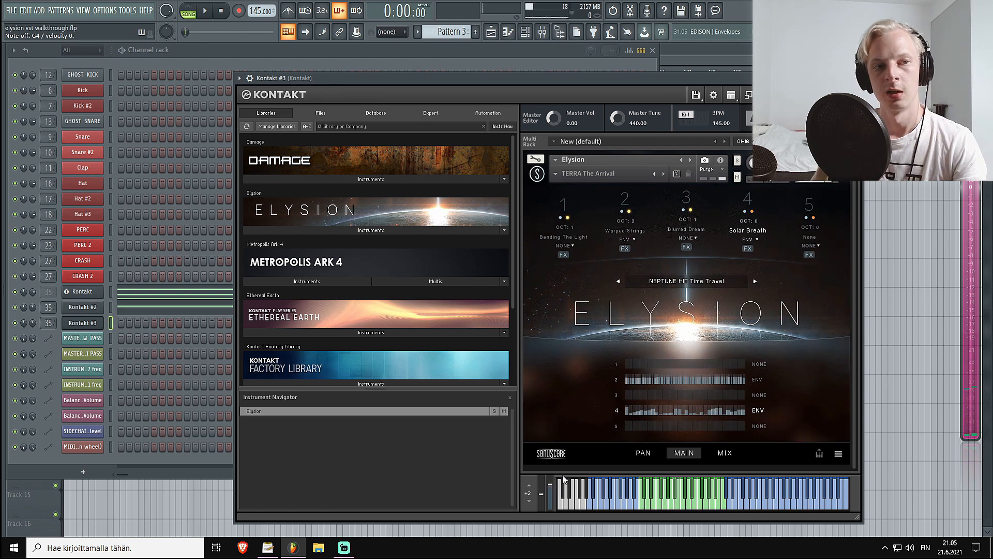
click(692, 210)
click(629, 212)
click(567, 217)
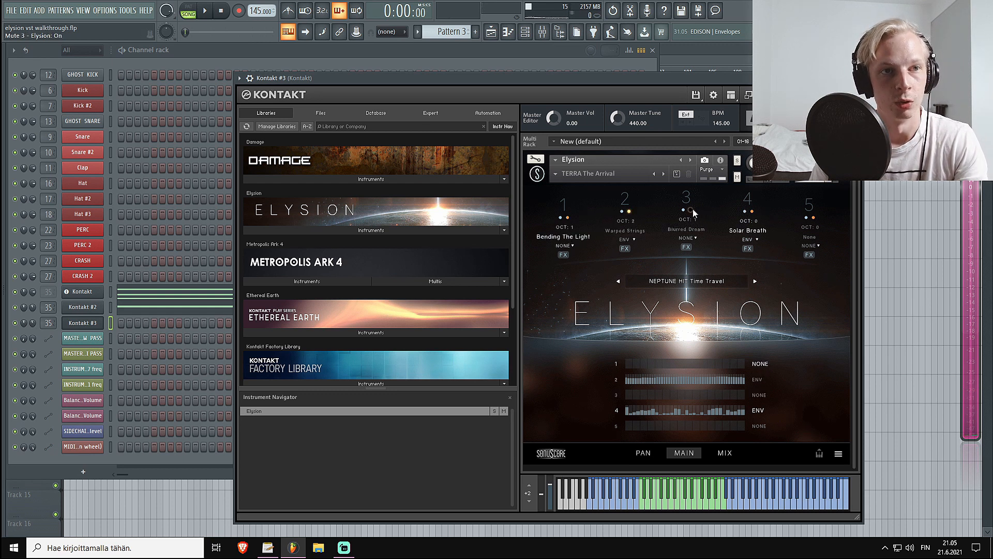
- Mute the Solar Breath layer and examine the sound choices offered for layer 1, Bending The Light
click(753, 212)
click(563, 238)
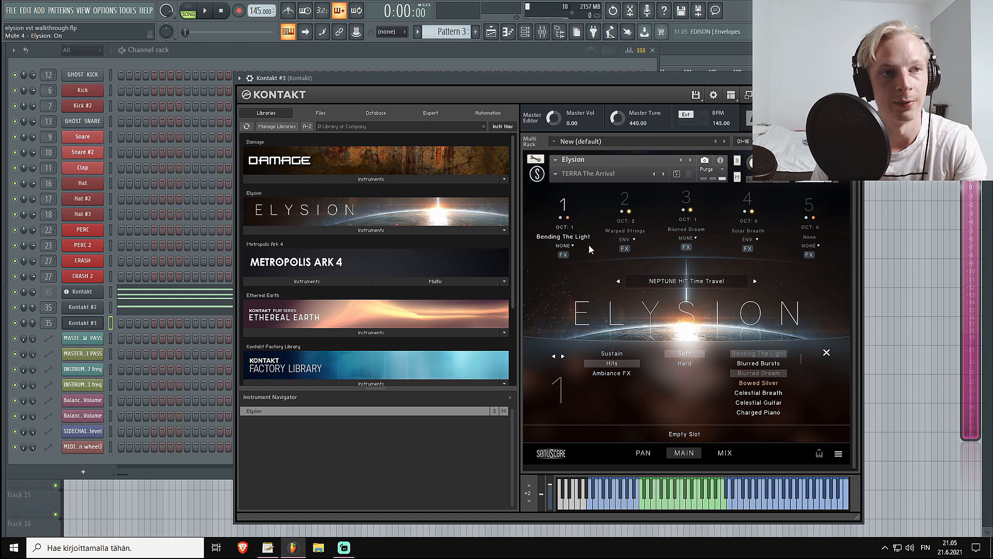
click(826, 353)
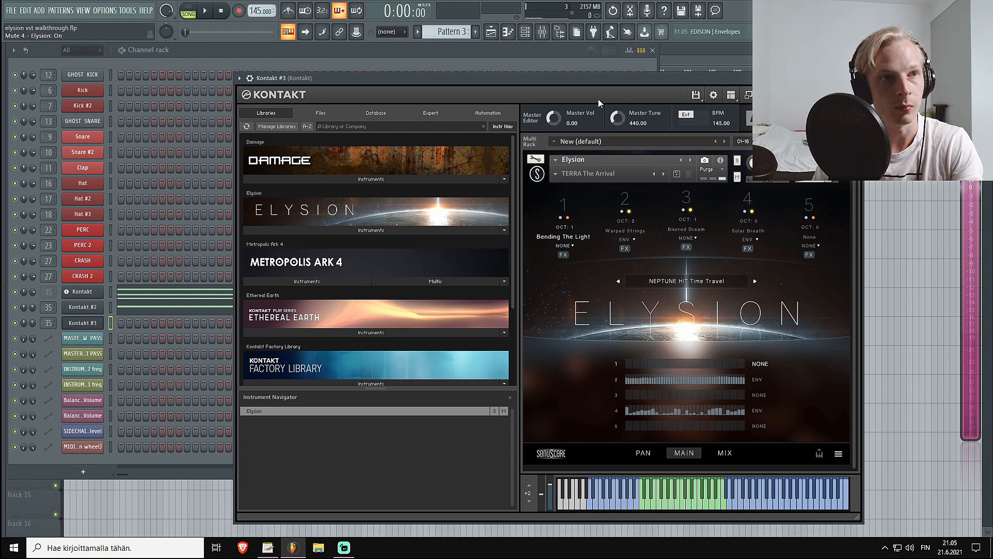
- Unmute layer 4, Solar Breath, and redraw the step levels in its stutter envelope
click(753, 212)
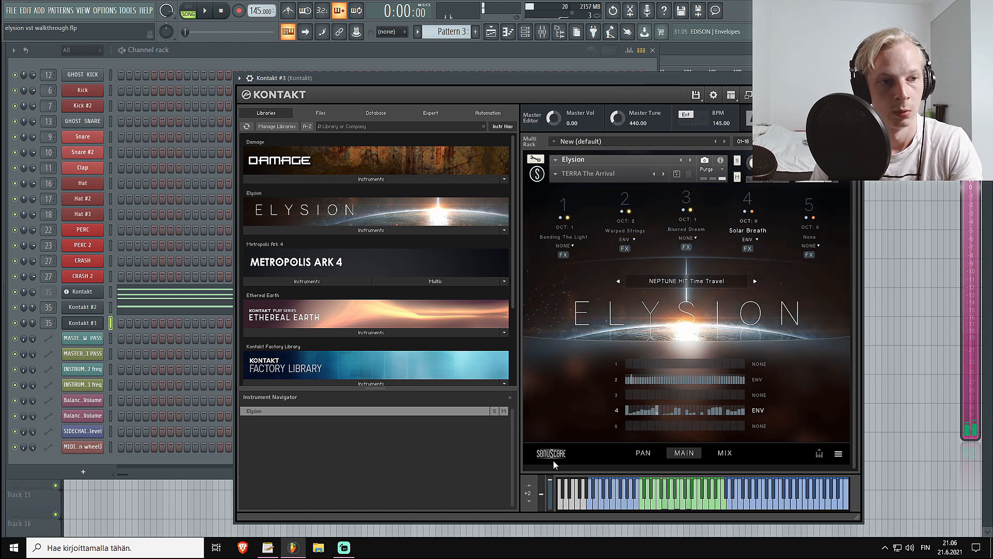
click(678, 410)
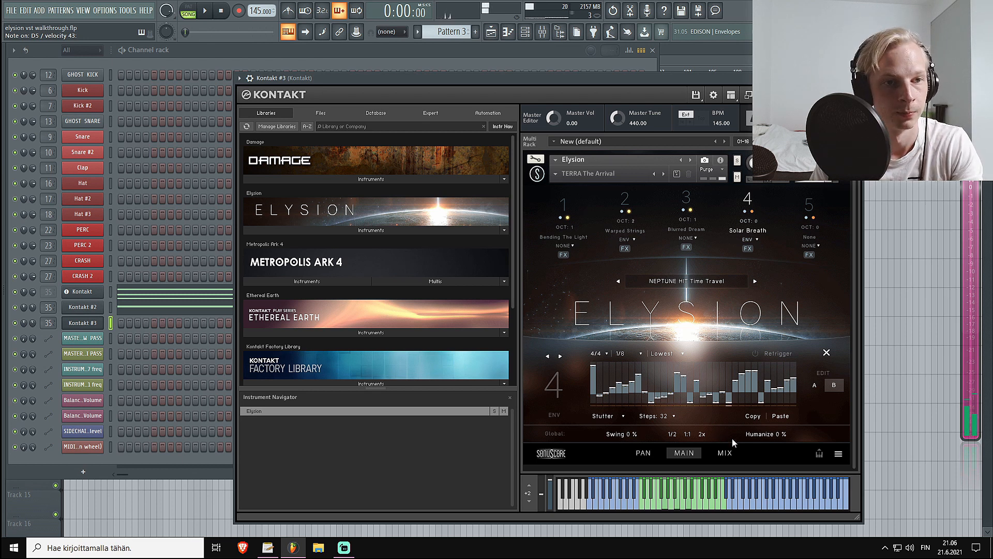
drag(612, 379, 704, 376)
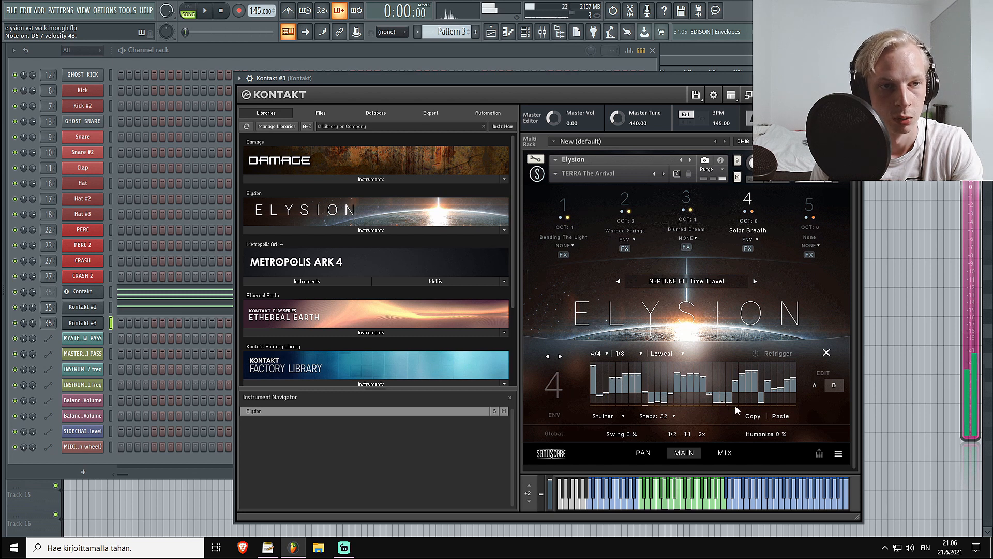
drag(736, 368, 784, 370)
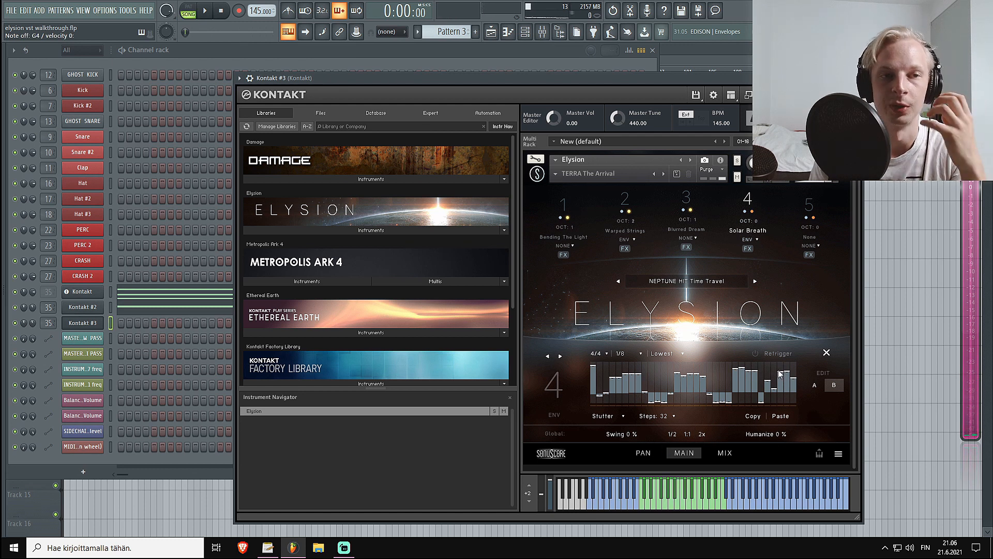
click(826, 353)
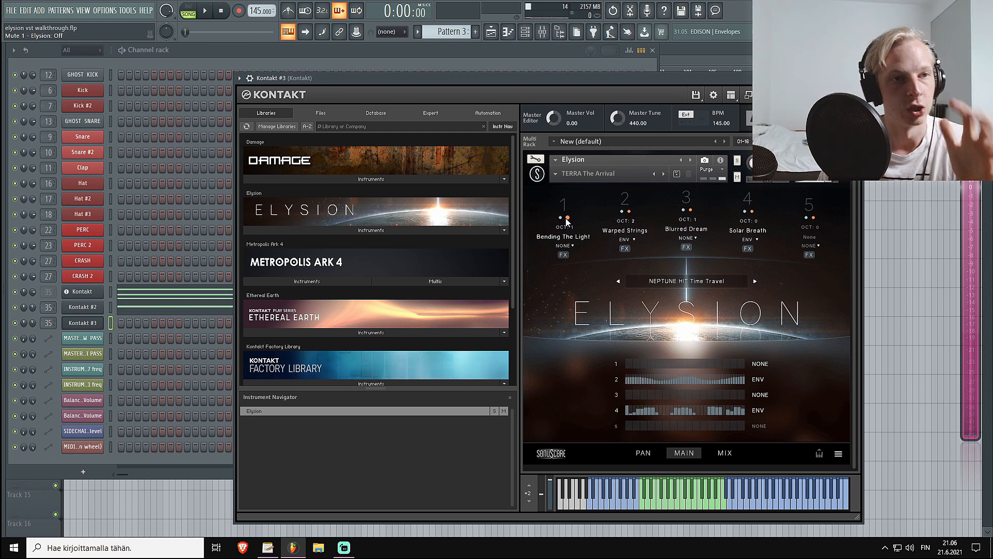
- View Elysion's two pan engines, return to its main page, and open the original Kontakt channel's instrument
click(643, 455)
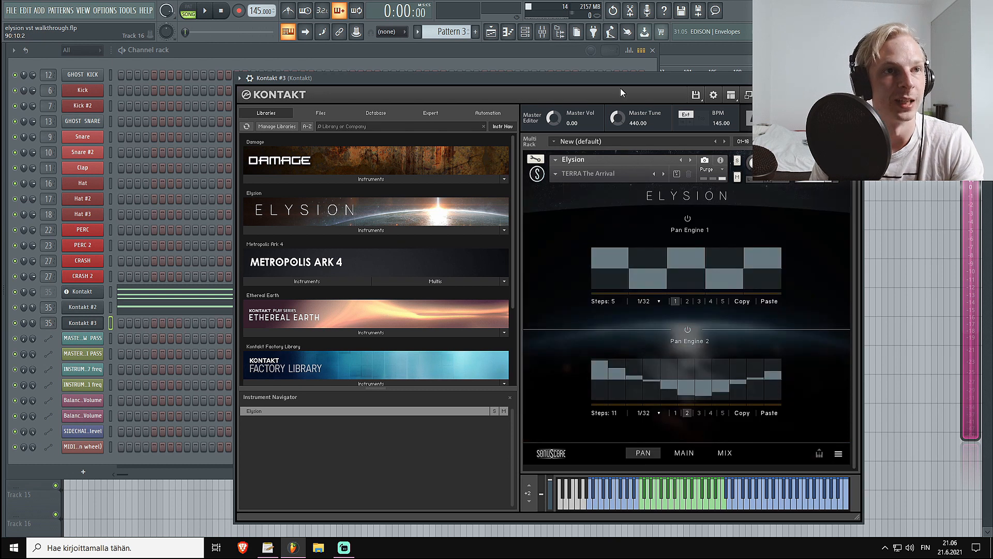
click(686, 455)
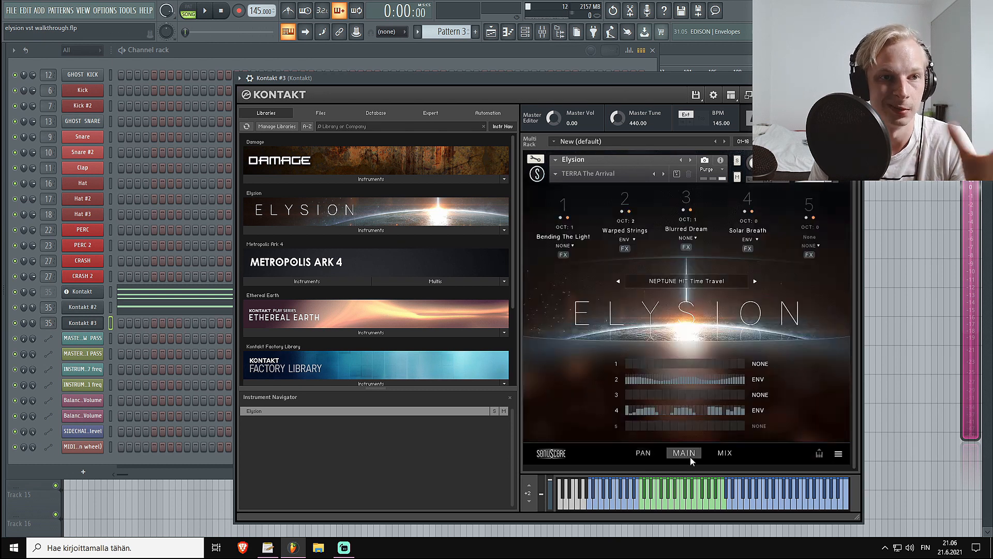
click(88, 292)
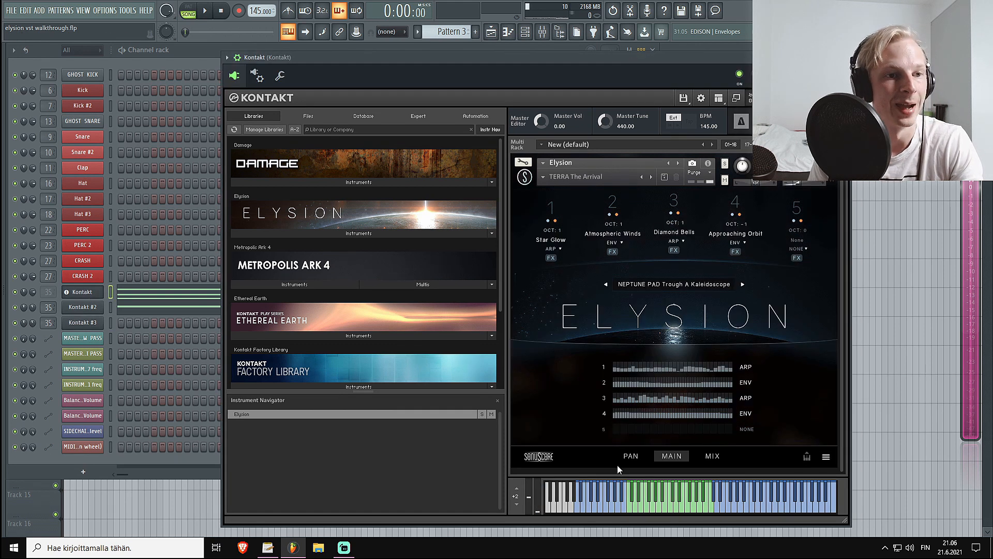
- Redraw the middle step levels of Pan Engine 1 on Elysion's pan page
click(631, 459)
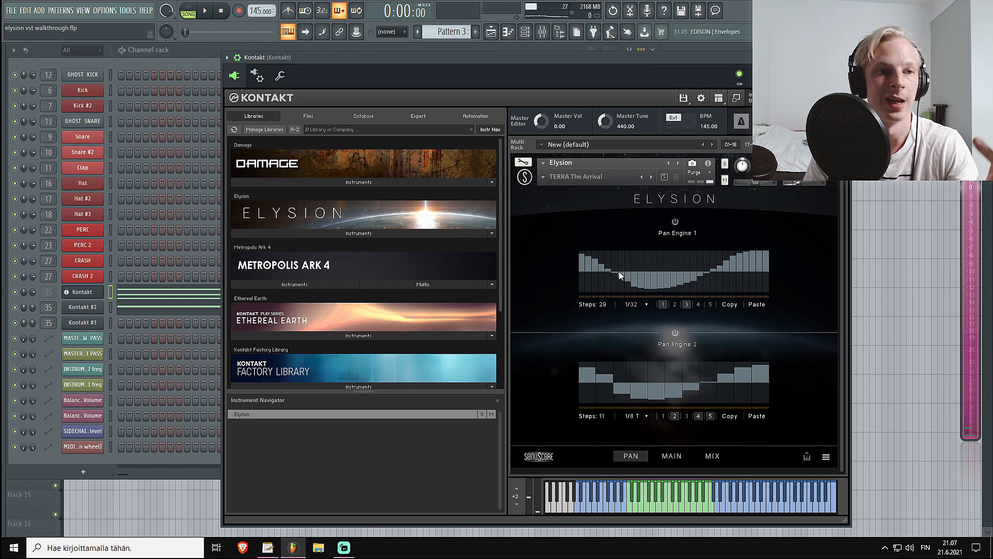
drag(648, 265, 669, 261)
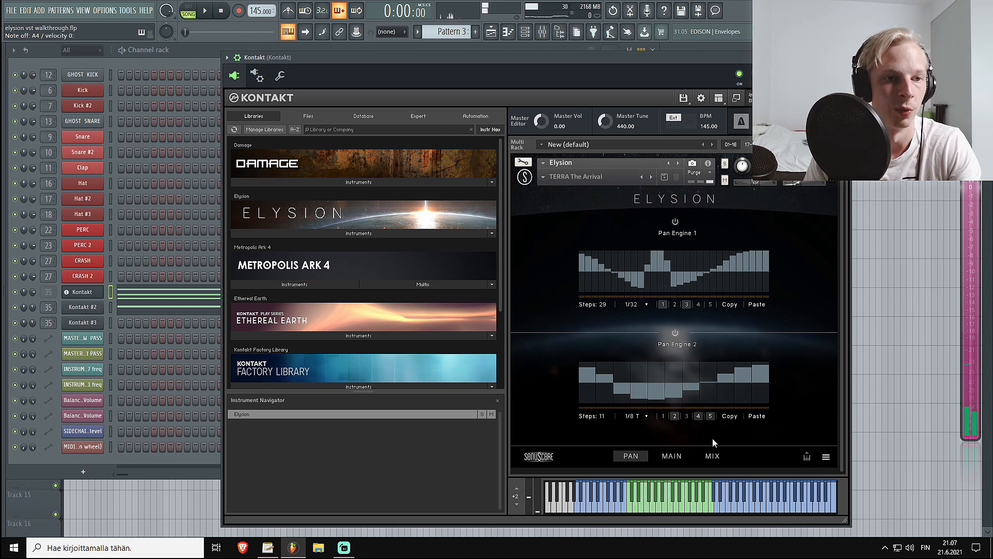
- View Elysion's mix page with its delay, reverb and level controls, and cancel the removal of the instrument
click(712, 456)
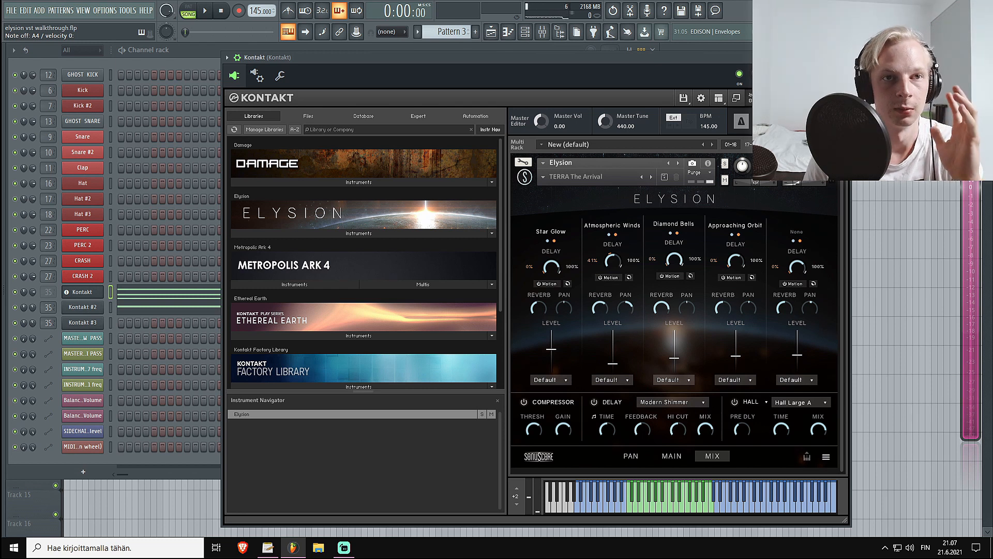
click(832, 161)
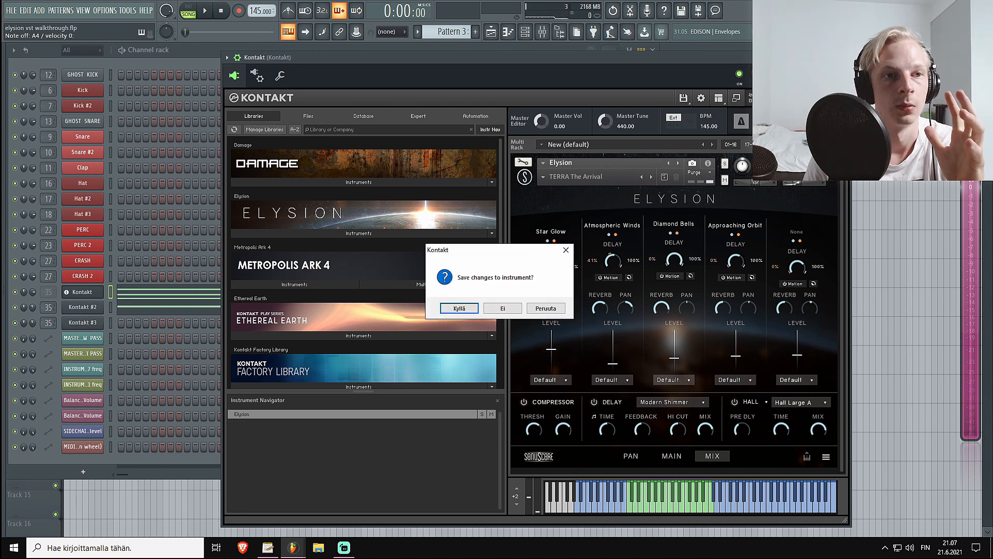
click(555, 310)
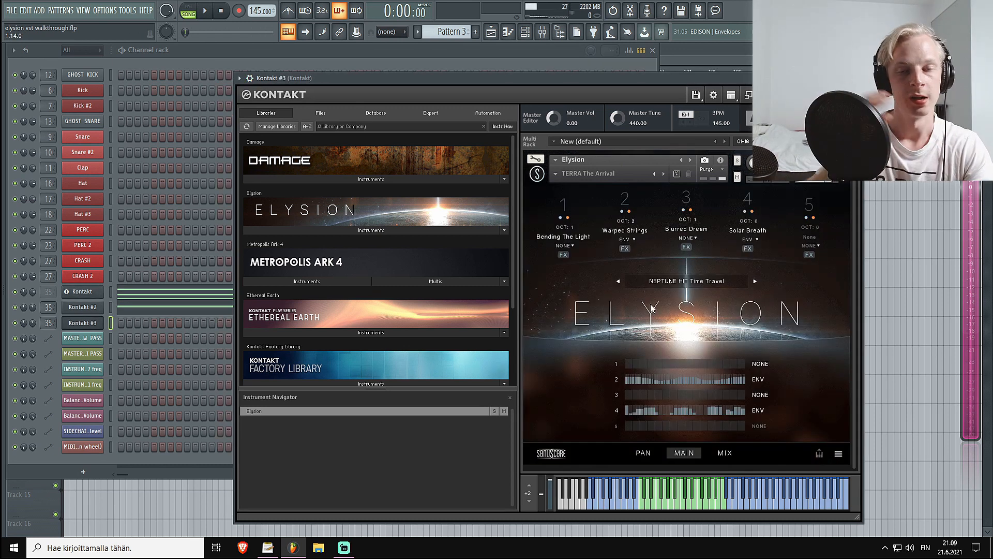
- Replace the NEPTUNE HIT Time Travel preset in Kontakt #3 with another sound from Elysion's preset browser
click(696, 281)
click(727, 402)
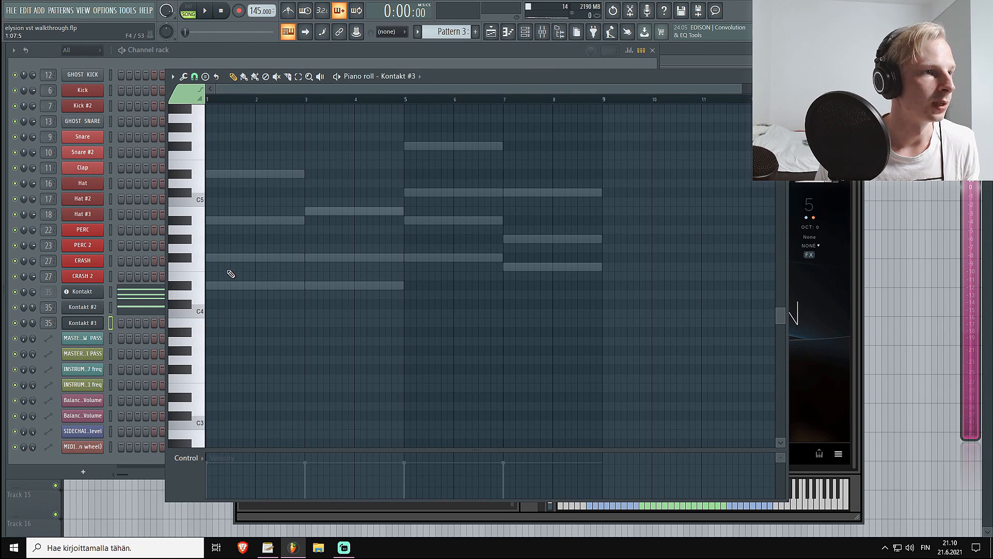
- Repeat the short D#4, F4, F#4, F4 figure in Kontakt #3's piano roll until it fills eight bars
drag(226, 270, 206, 306)
scroll(240, 88, up, 3)
scroll(232, 89, down, 3)
key(ctrl+b)
key(ctrl+b)
key(ctrl+b)
key(ctrl+b)
key(ctrl+b)
key(ctrl+b)
key(ctrl+b)
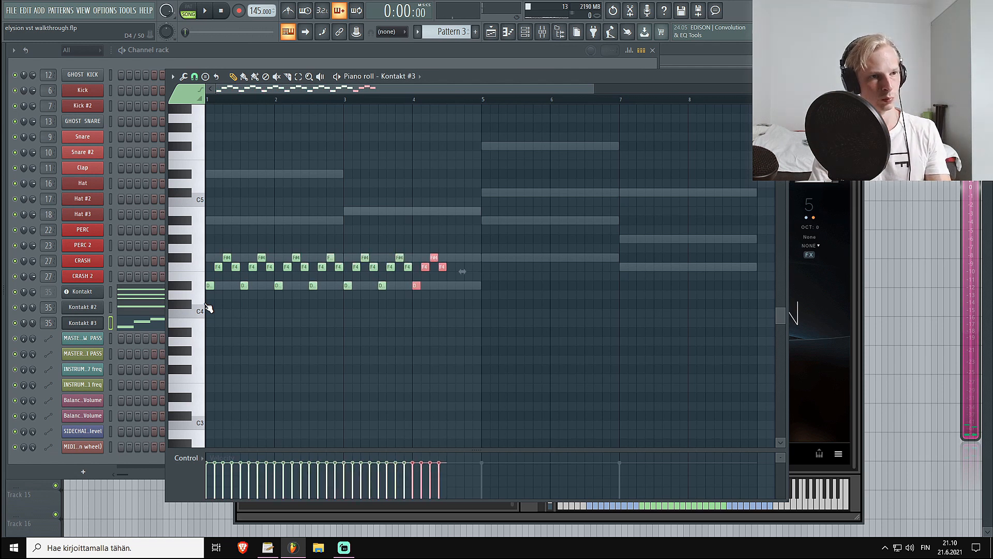
drag(551, 223, 173, 335)
key(ctrl+b)
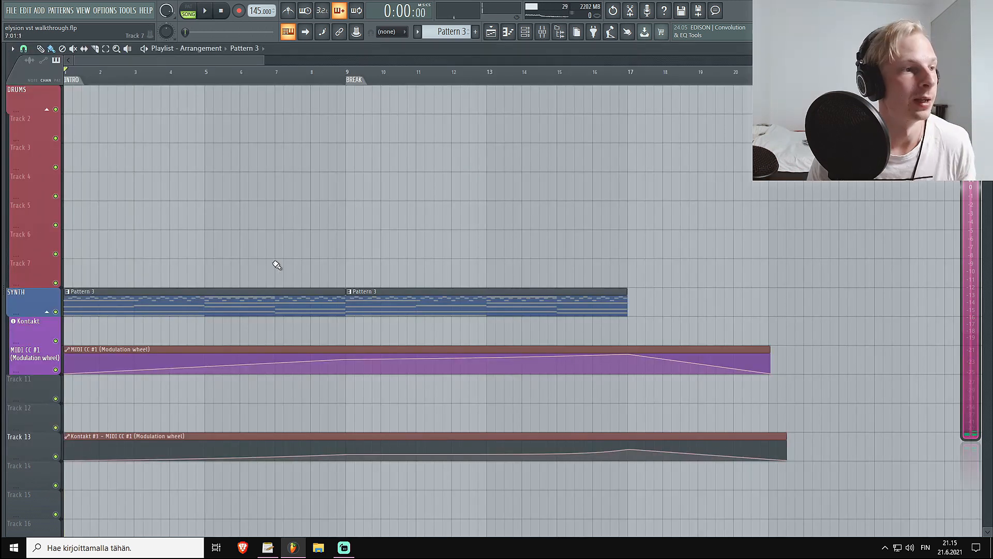
- During playback, raise Kontakt #3's modulation wheel automation to about 42% at bar 9 and about 79% at bar 17, adjusting the curve between them
key(space)
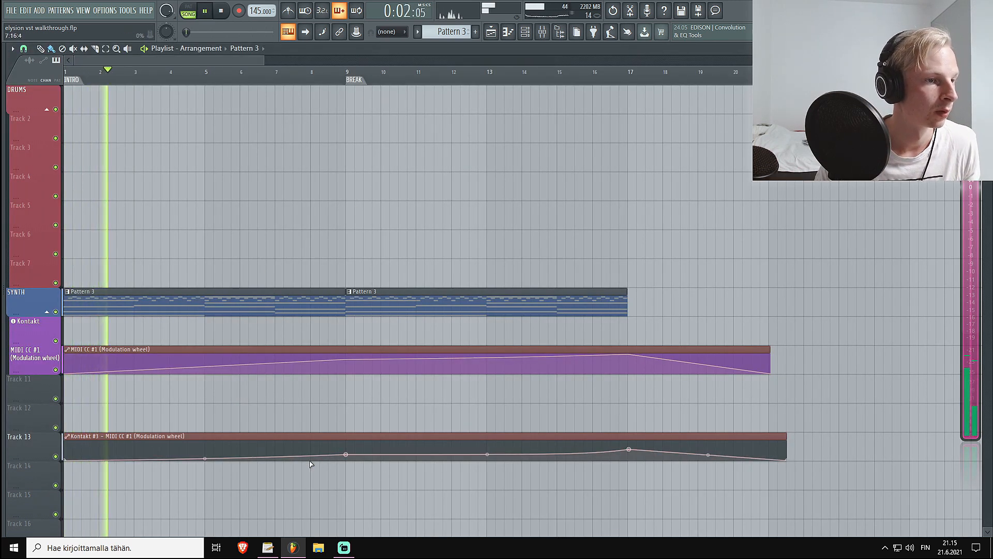
click(348, 454)
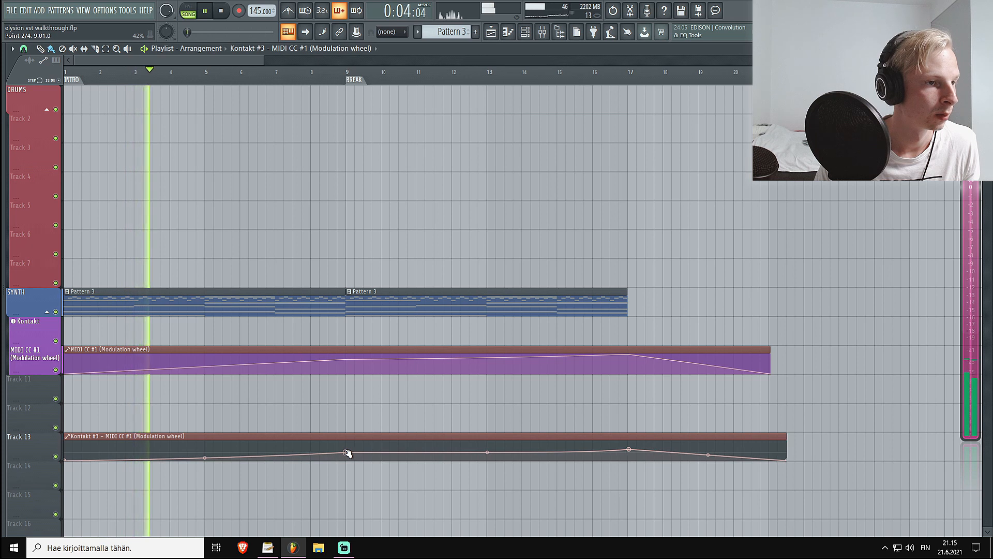
drag(629, 449, 629, 445)
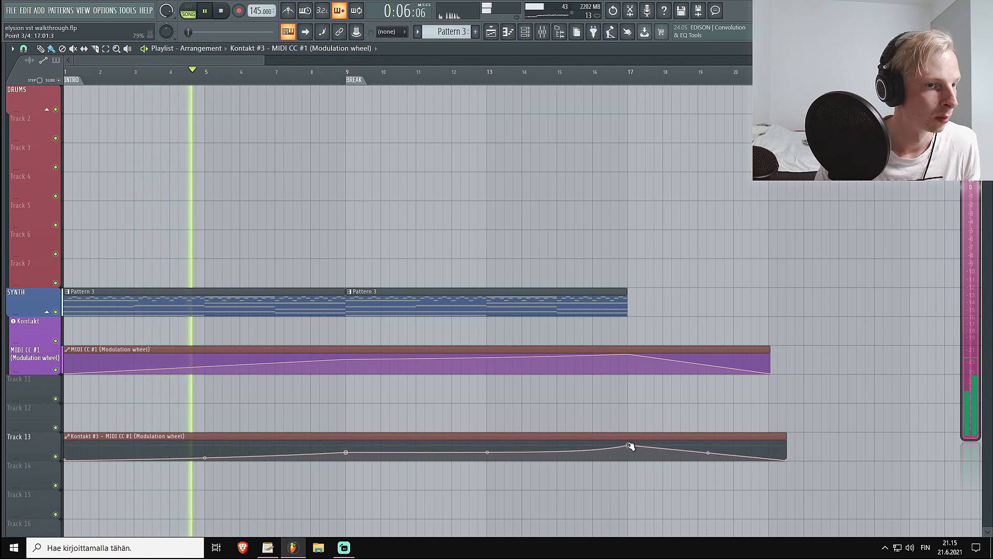
drag(487, 452, 487, 451)
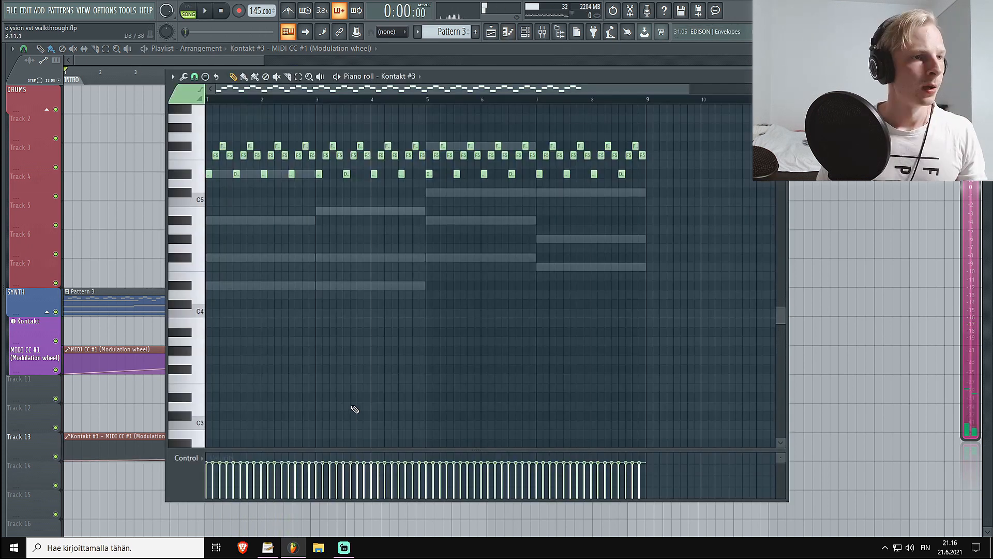
- Load the MARS Pulses 16ths 01 preset in Kontakt #4 and lower its modulation wheel to the minimum
key(F6)
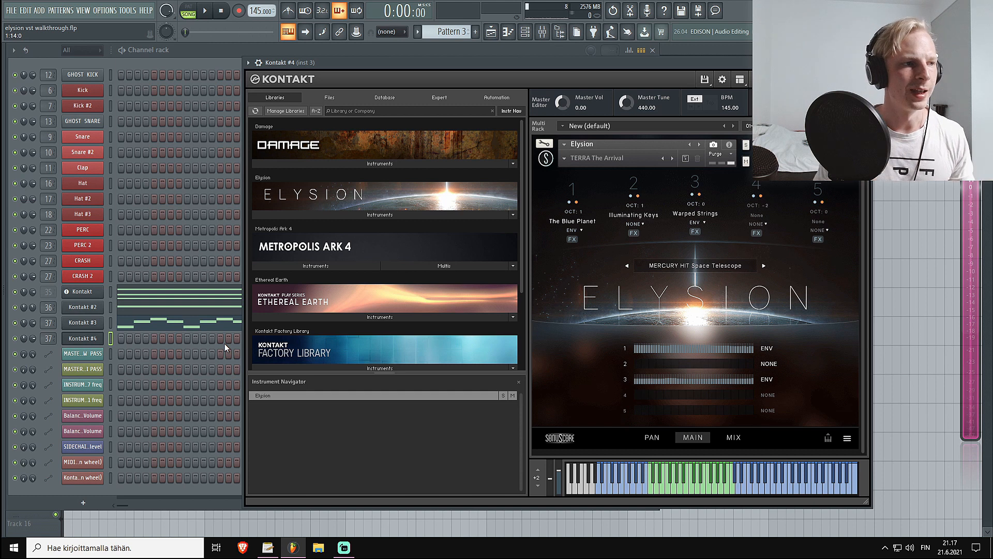
click(684, 267)
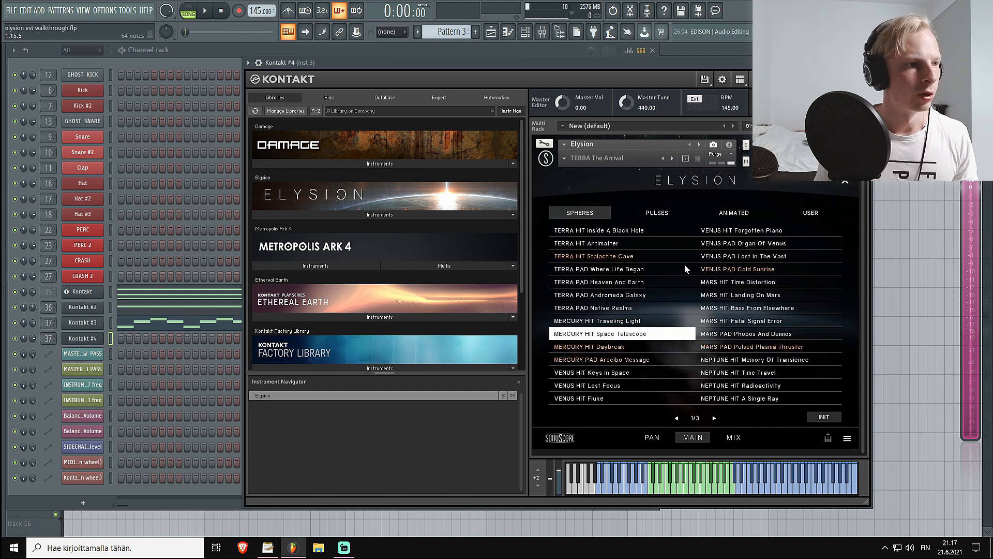
click(653, 211)
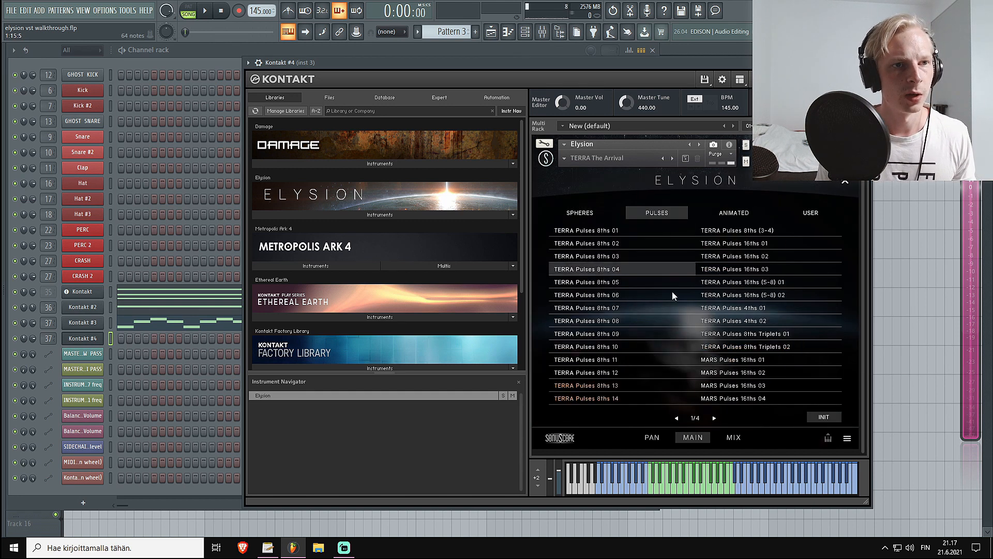
click(747, 359)
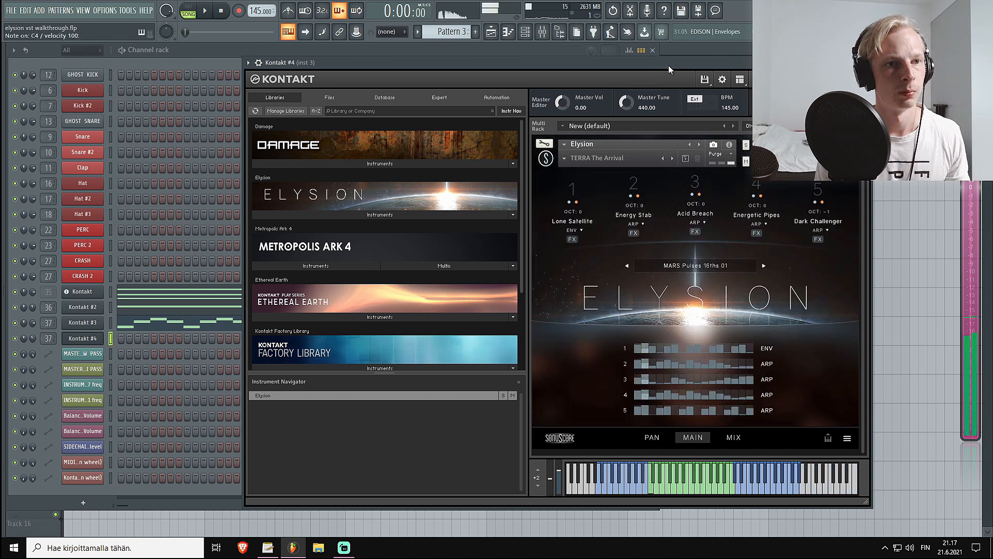
drag(560, 483, 559, 499)
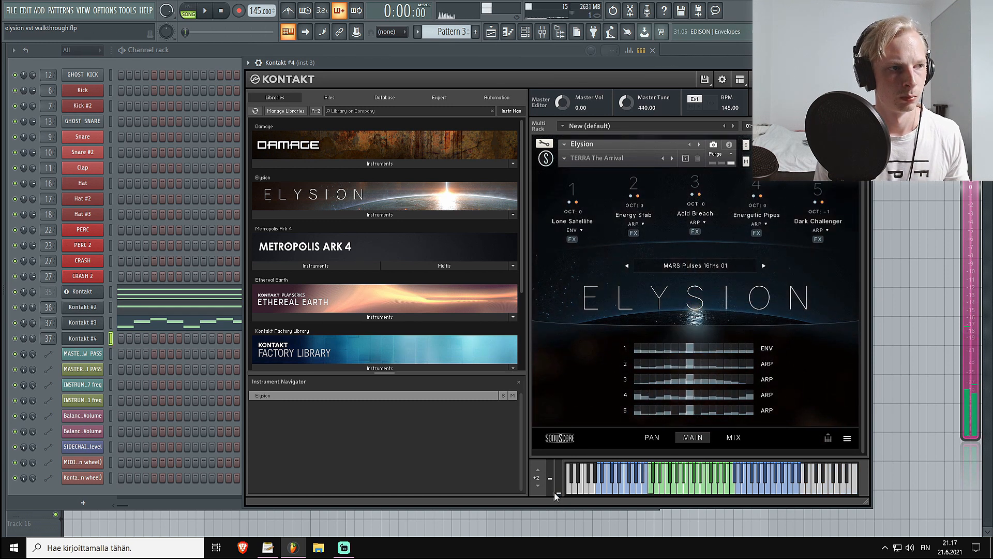
- Copy the four-note Kontakt #2 melody into Kontakt #4's piano roll and transpose it down one octave
click(128, 313)
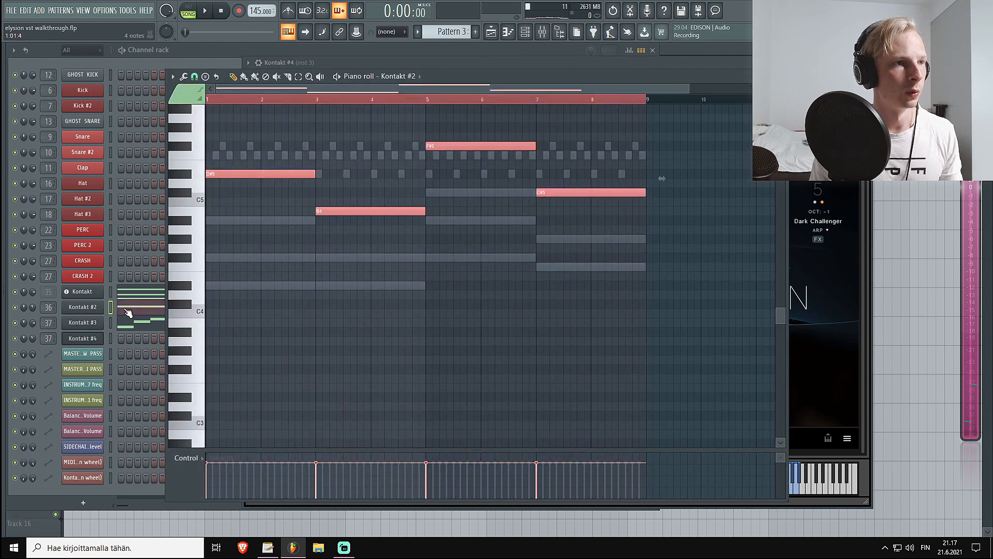
right_click(98, 339)
click(138, 340)
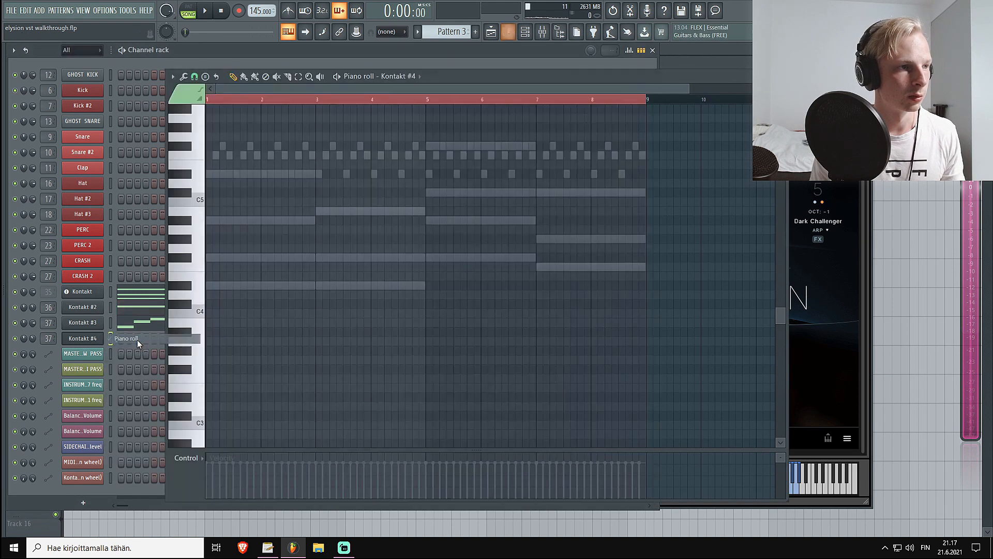
key(ctrl+v)
drag(232, 178, 197, 295)
click(503, 379)
right_click(503, 378)
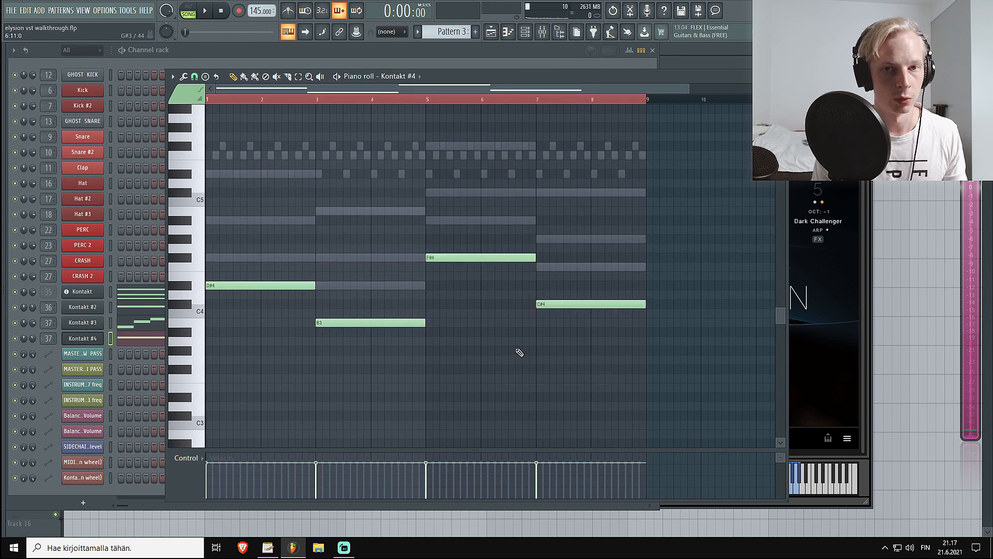
- Listen to the arrangement with the Kontakt #4 part and bring its instrument window forward
key(space)
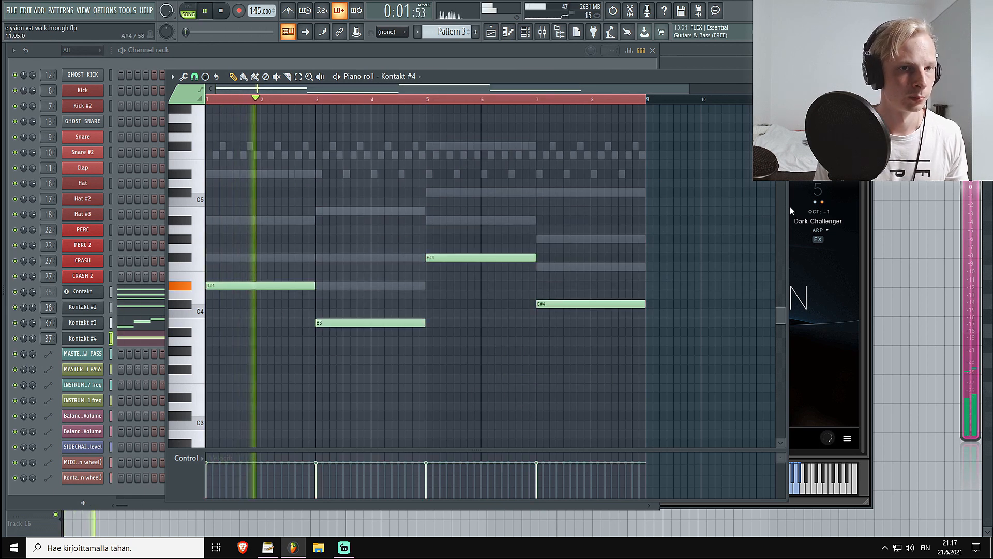
click(826, 173)
key(space)
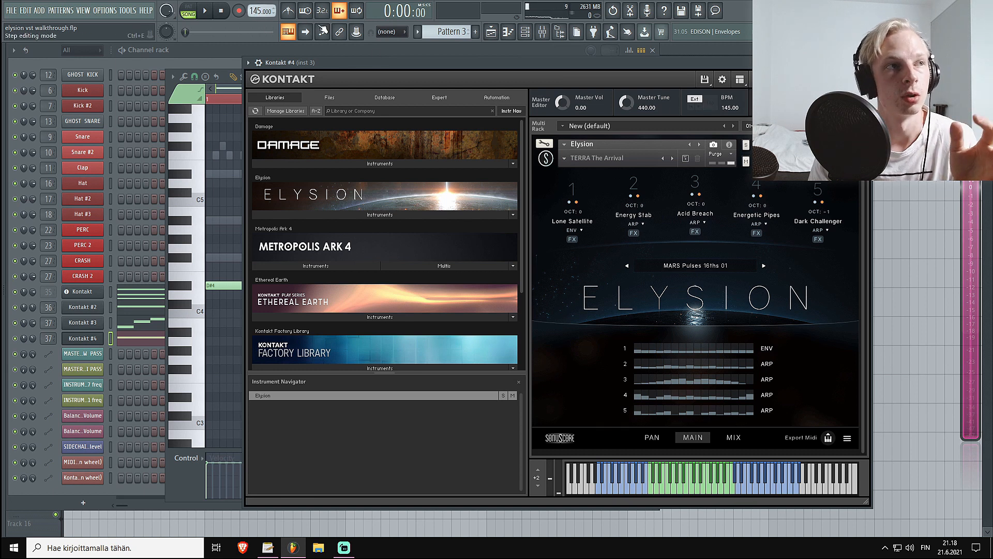
- Turn off external tempo sync in Kontakt #4, set its BPM to 72.50 and listen to the arrangement
click(697, 102)
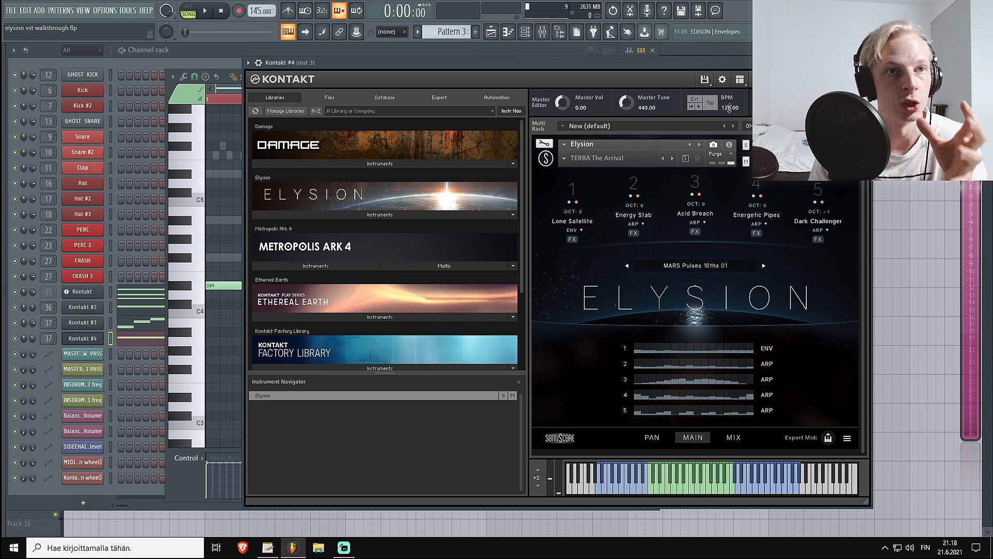
drag(729, 108, 730, 132)
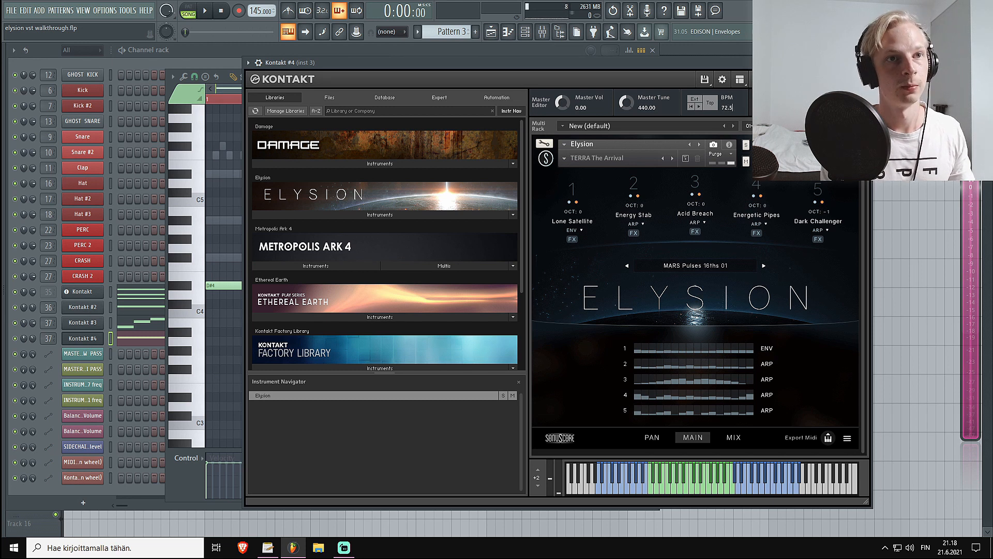
key(space)
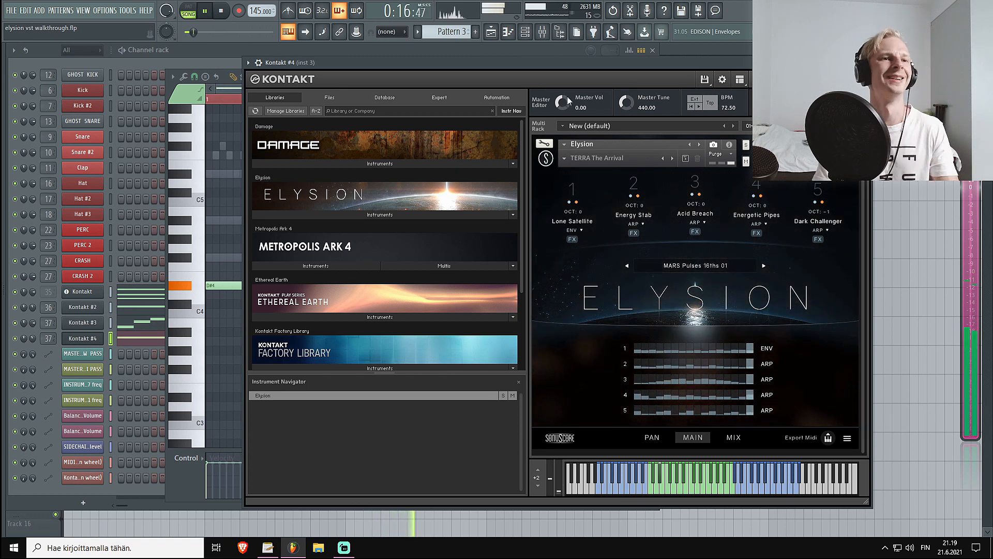
key(space)
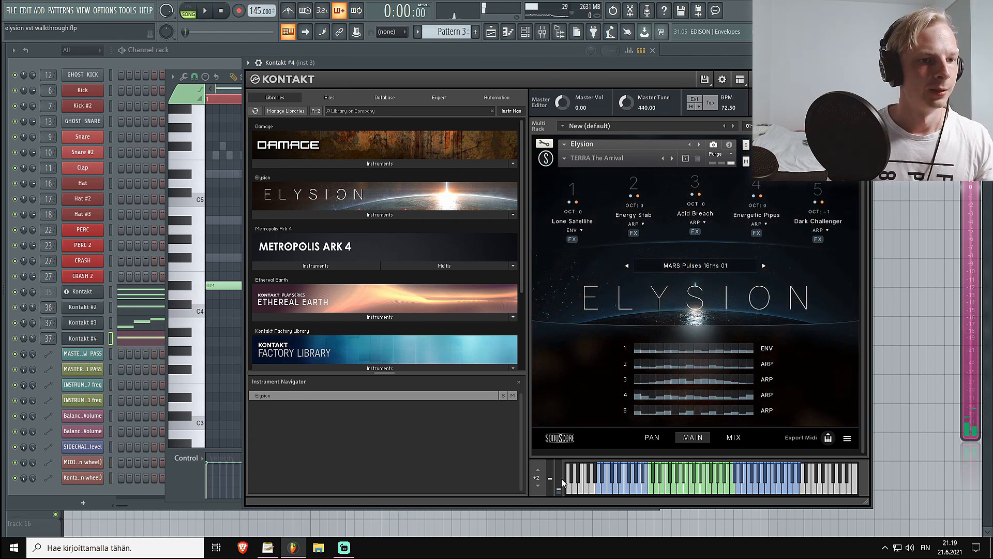
- Create an automation clip for Kontakt #4's MIDI CC #1 (Modulation wheel) and place it on Track 15 from bar 1
key(alt+F8)
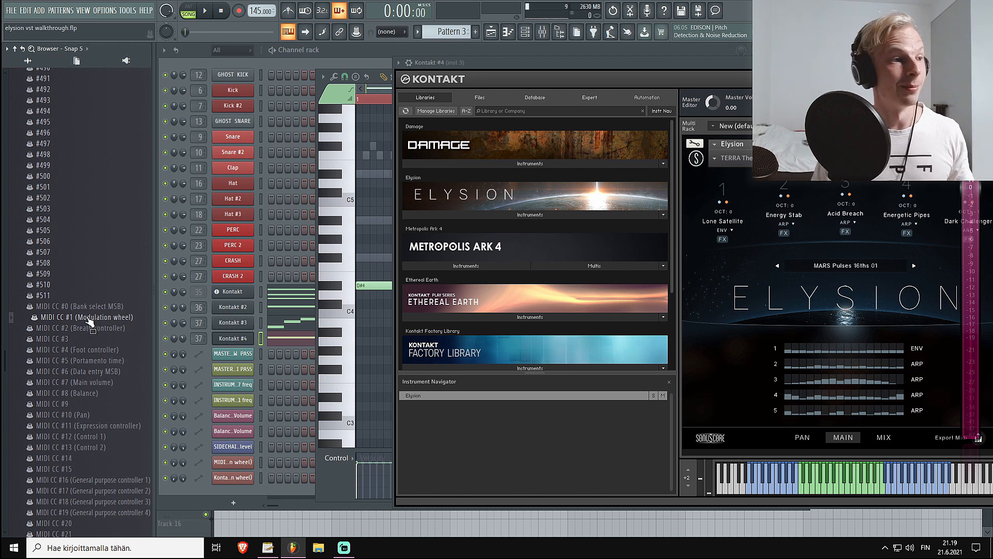
mouse_move(94, 319)
mouse_down()
mouse_move(93, 259)
mouse_move(96, 321)
mouse_up()
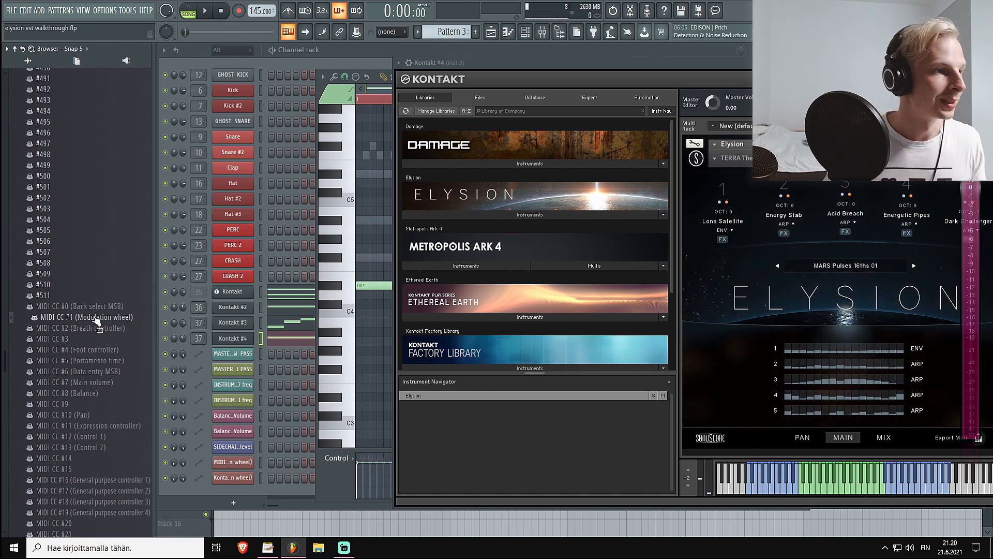
right_click(96, 321)
click(129, 370)
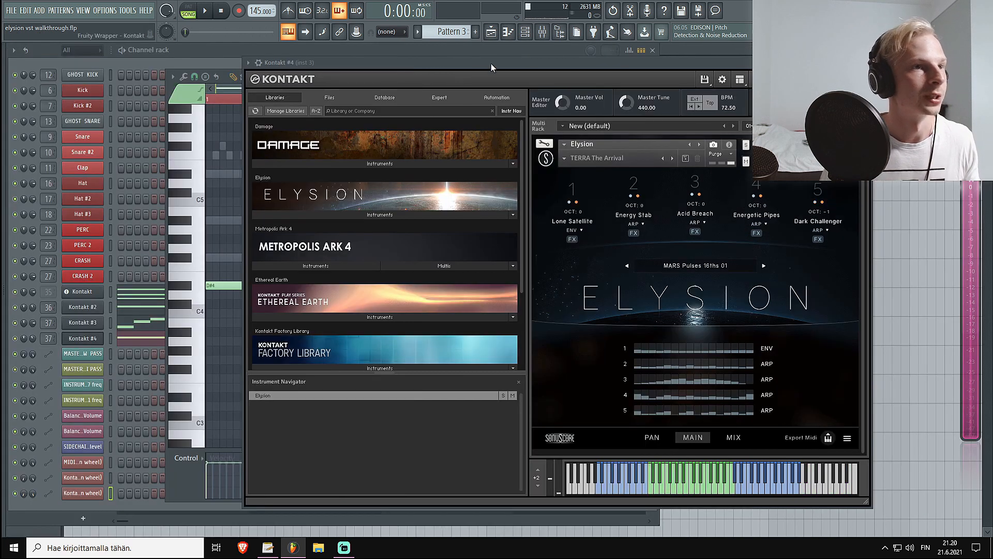
scroll(336, 361, up, 5)
drag(240, 93, 77, 442)
- Delete the extra point near bar 5 of the Kontakt #4 automation and raise the bar 9 point to about 42%
drag(346, 459, 348, 455)
right_click(207, 456)
right_click(208, 457)
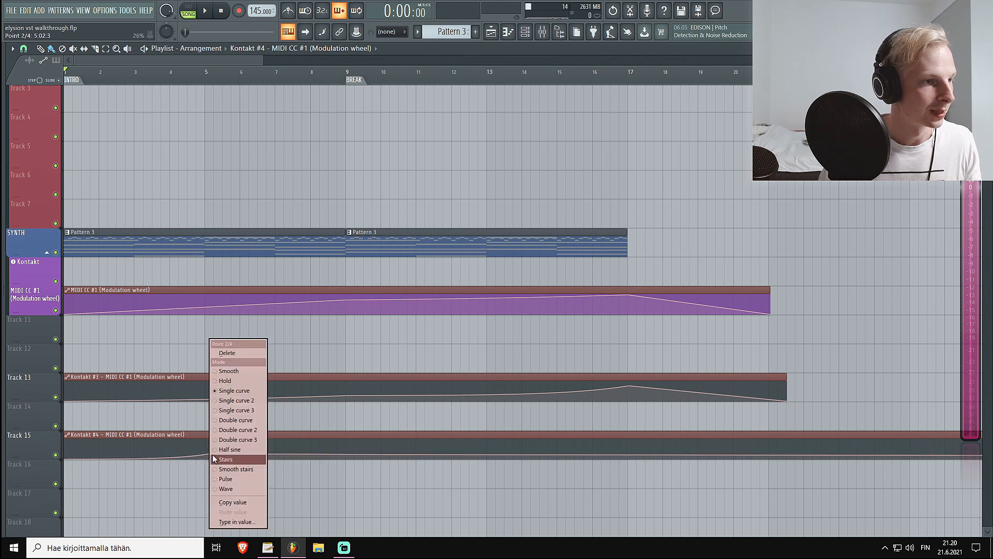
click(230, 353)
drag(347, 454, 345, 451)
- During playback, add a point at bar 17 of the Kontakt #4 automation at about 74% and raise the bar 9 point slightly
key(space)
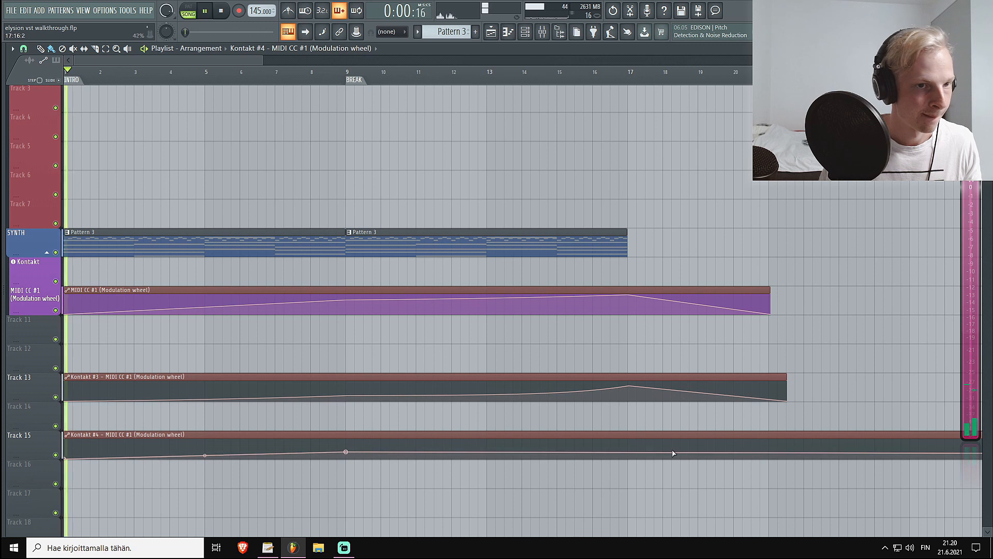
right_click(631, 451)
drag(631, 452, 629, 448)
drag(345, 451, 346, 449)
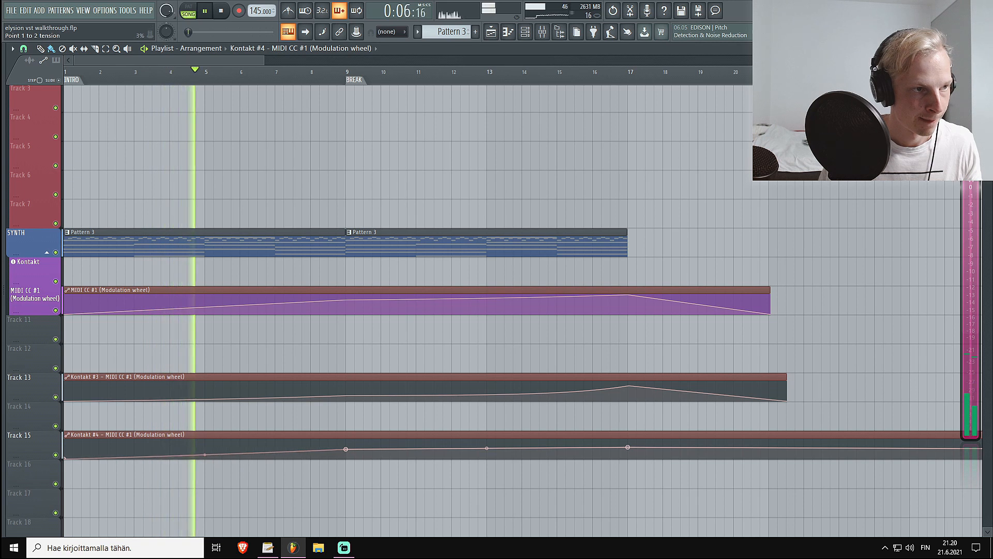
drag(630, 448, 628, 444)
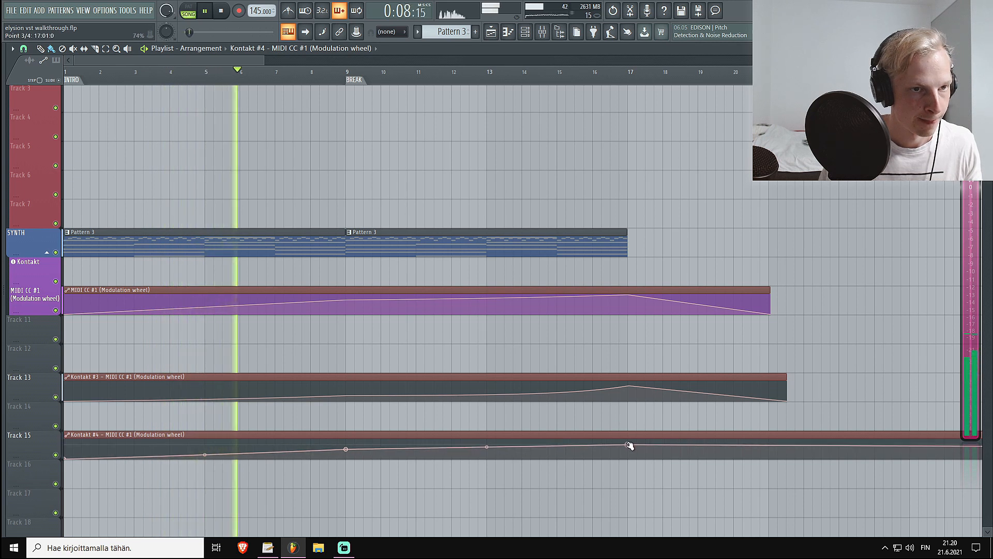
- Lower the Kontakt #4 channel's volume to about 39% in the channel rack and return to the playlist
key(F6)
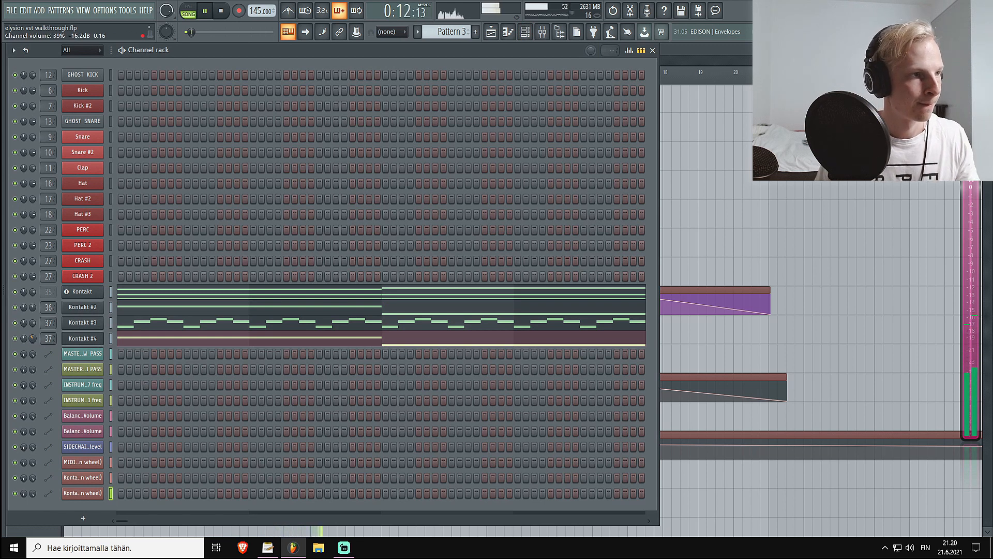
key(F6)
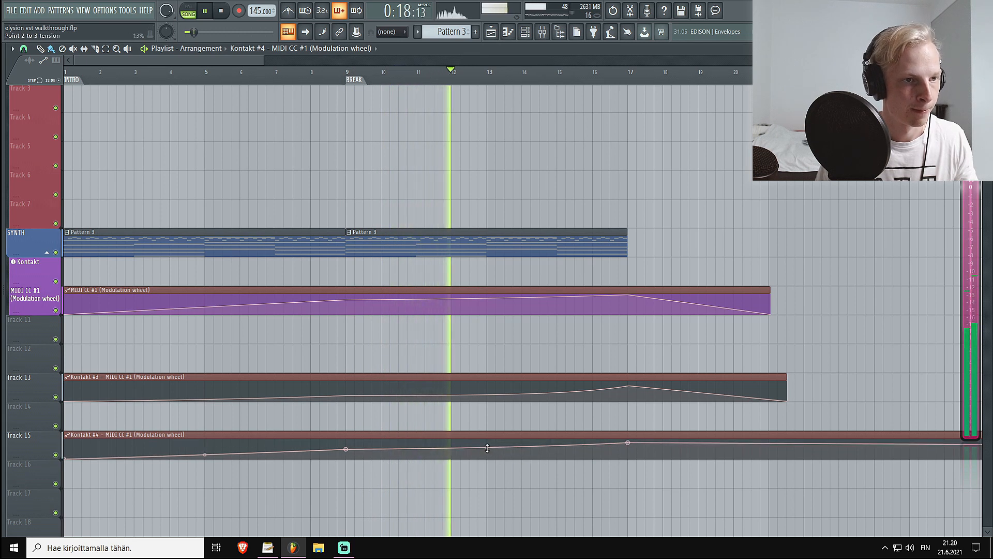
- Stop playback and clone the Kontakt #4 channel in the channel rack
key(space)
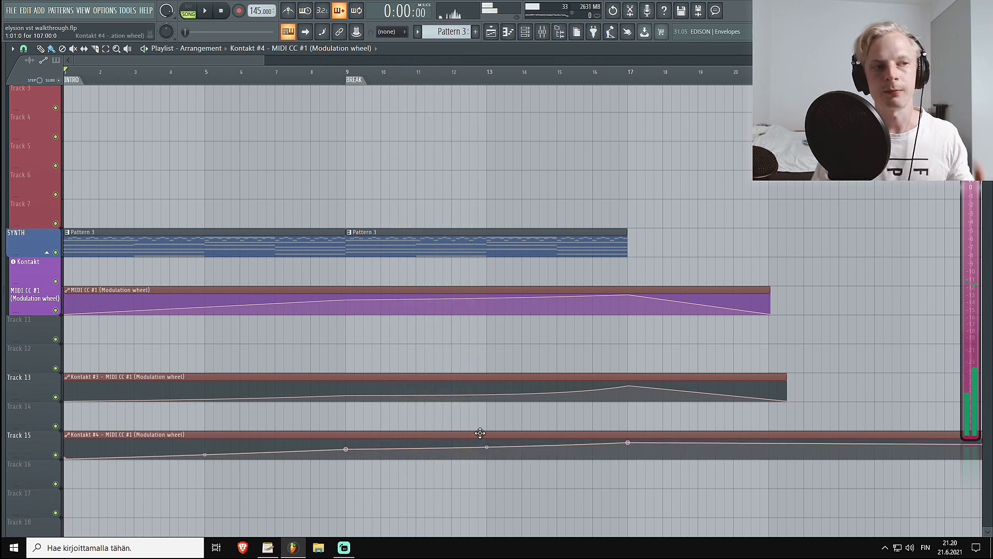
key(F6)
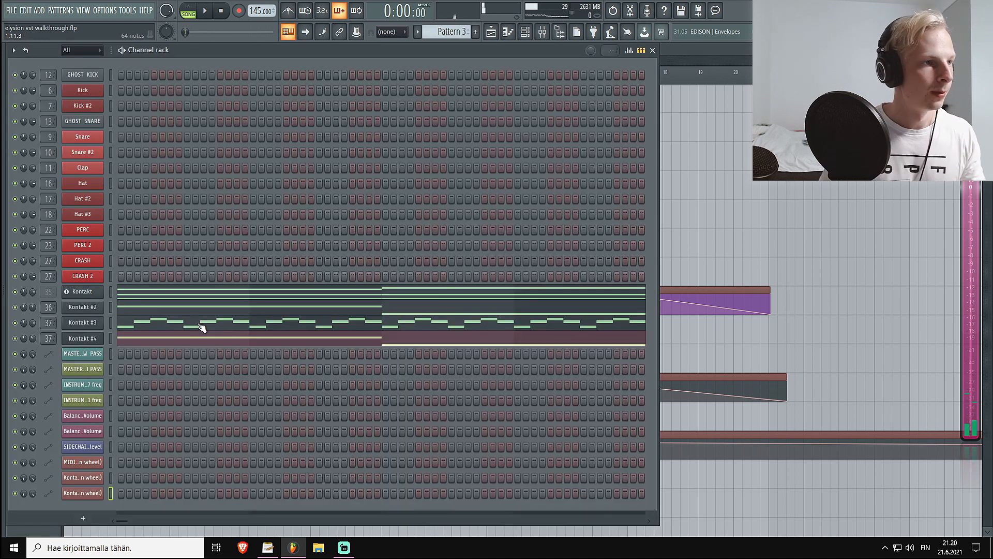
right_click(86, 342)
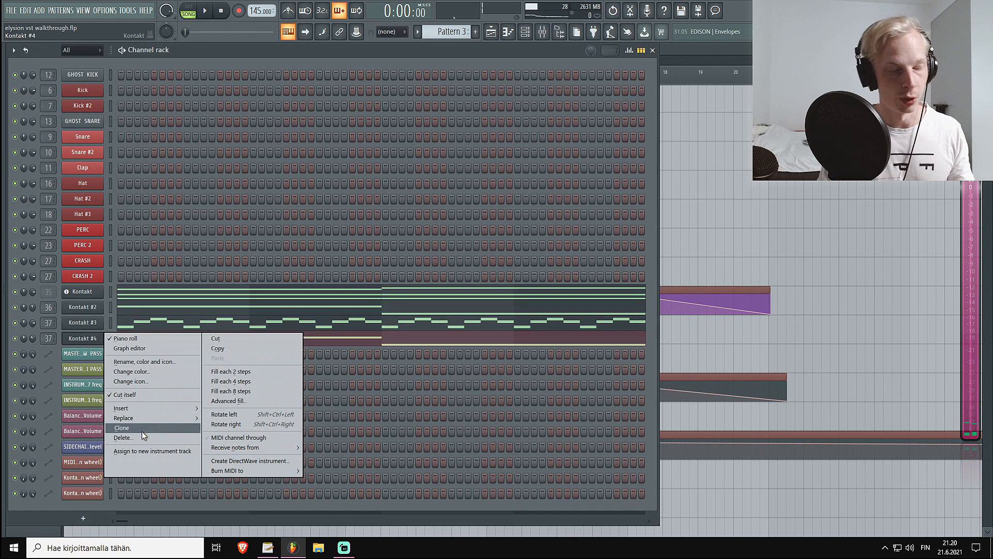
click(132, 429)
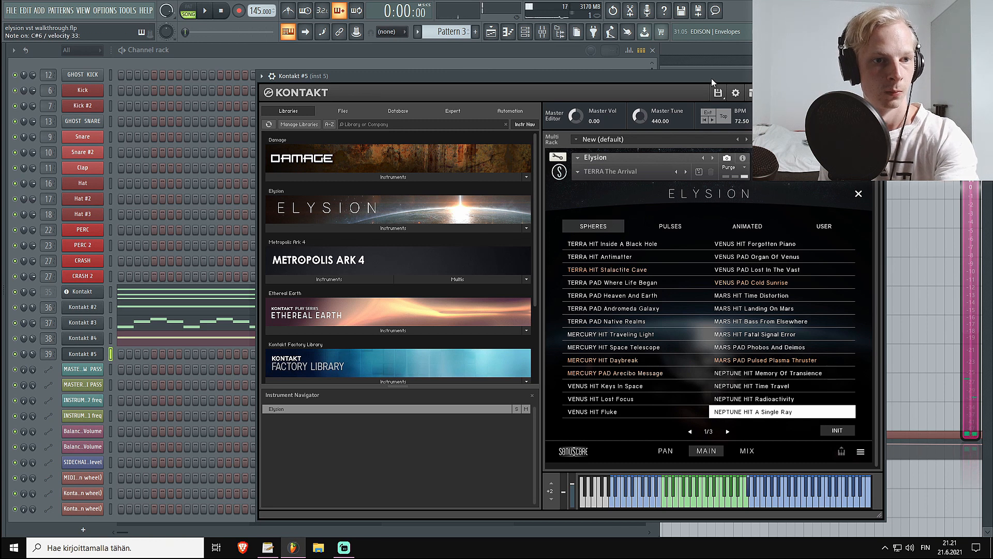
- Open the new Kontakt #5 channel's notes in Pattern 3 for editing, showing the upper octaves
right_click(85, 356)
click(132, 353)
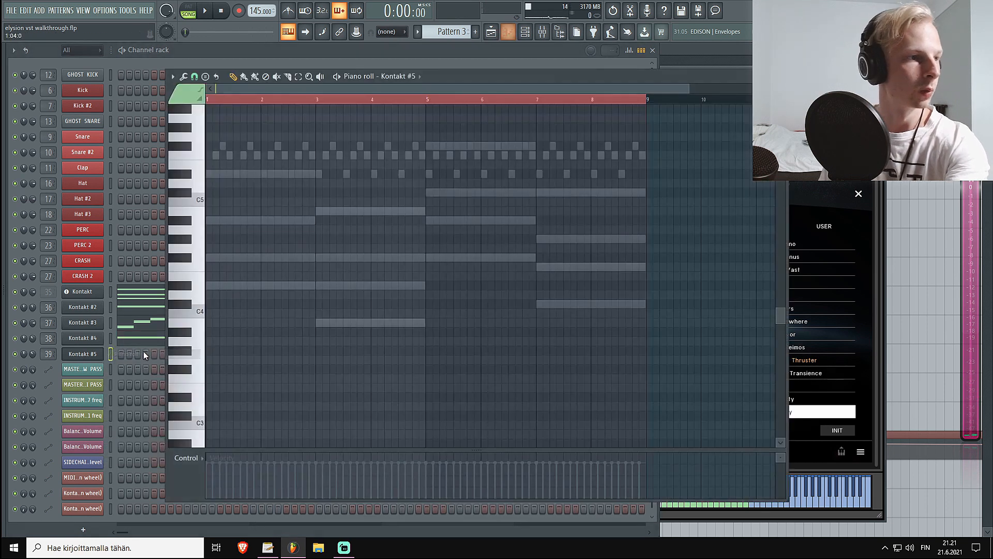
scroll(248, 343, up, 2)
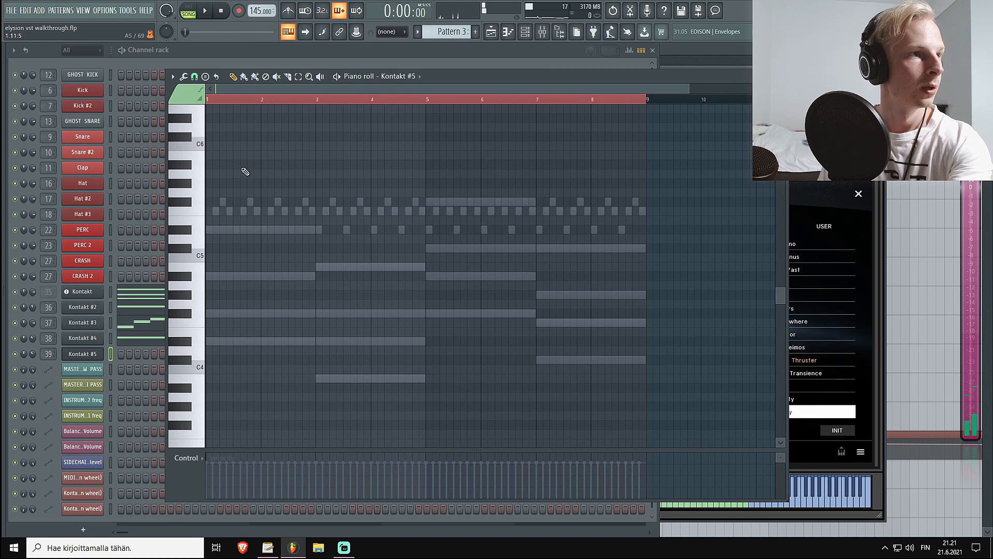
scroll(258, 180, up, 1)
click(222, 146)
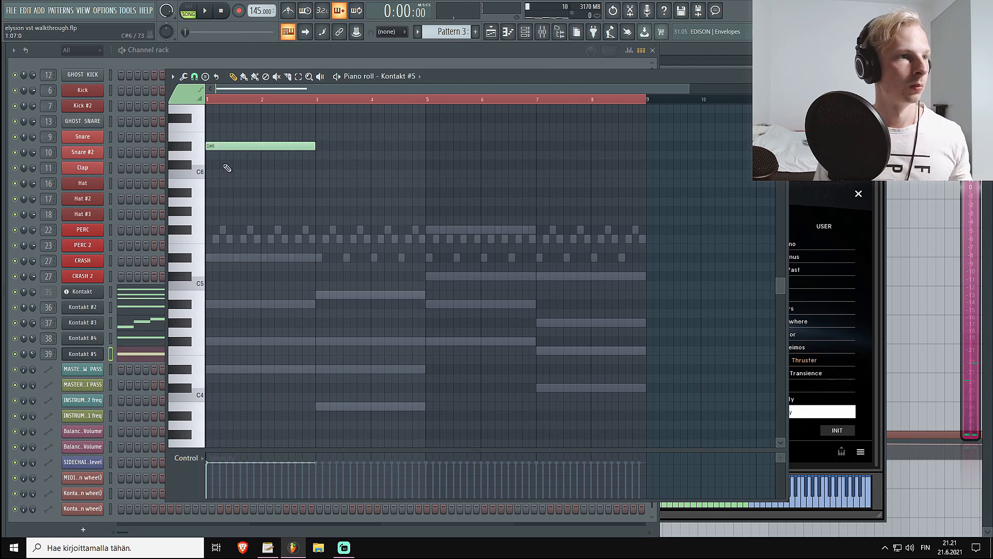
click(185, 150)
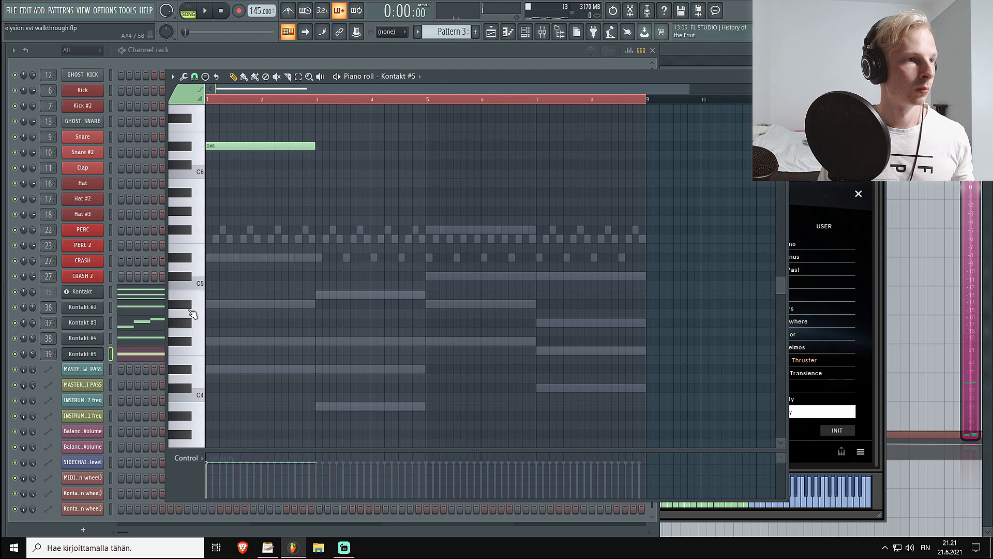
click(187, 258)
right_click(231, 146)
- Enter four consecutive two-bar D#5 notes from bar 1 to bar 9 for Kontakt #5
drag(224, 202, 194, 256)
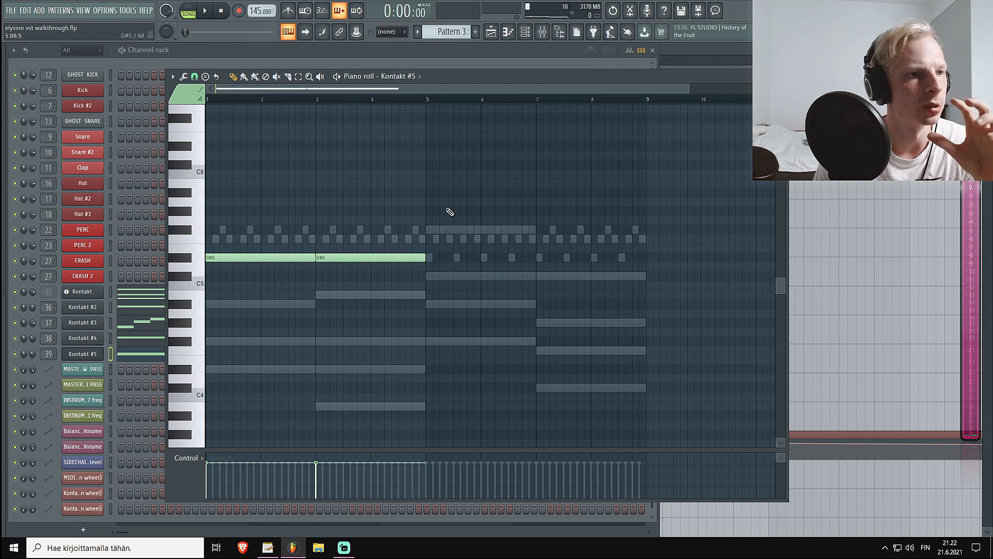
click(432, 257)
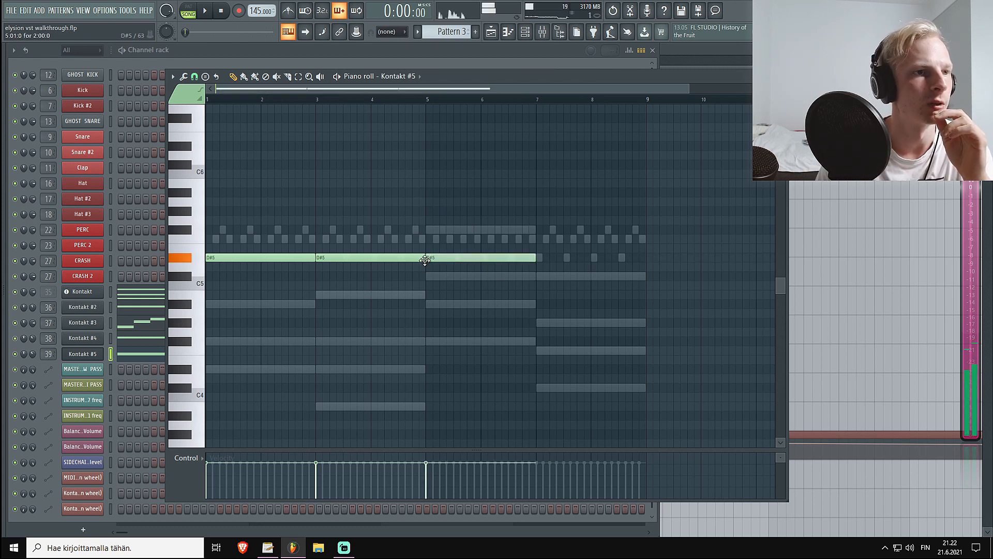
click(540, 257)
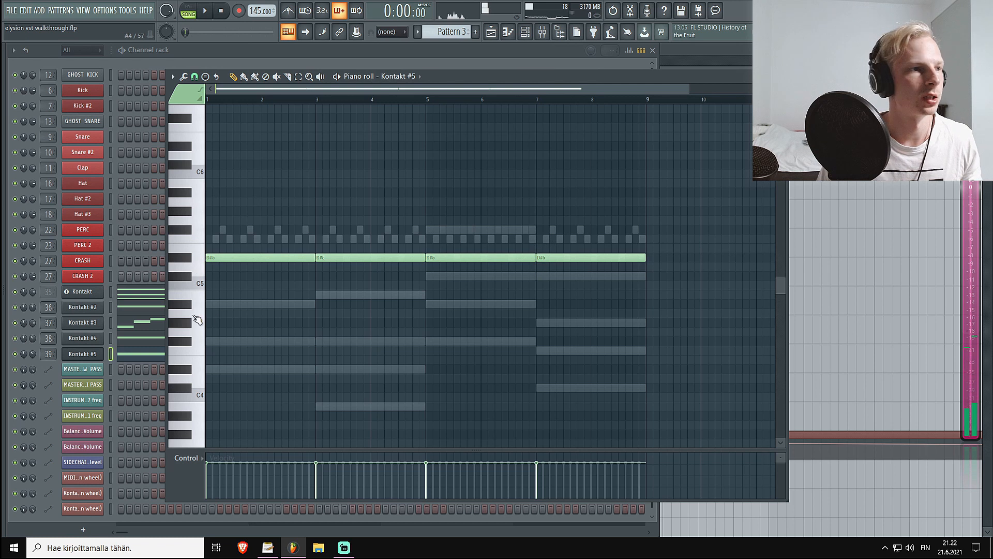
- Play the arrangement and lower the Kontakt #5 channel's volume to 28%
click(42, 357)
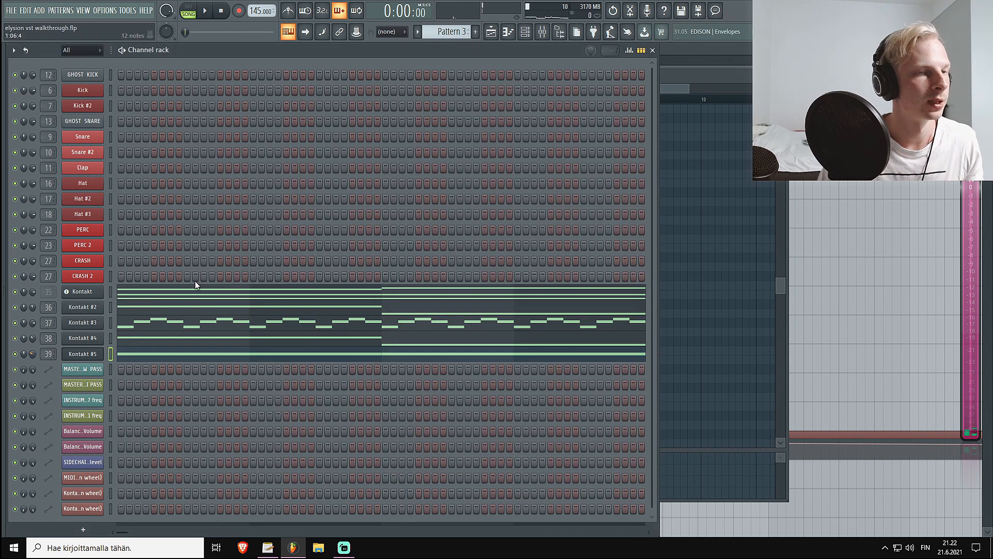
click(663, 88)
key(F5)
key(space)
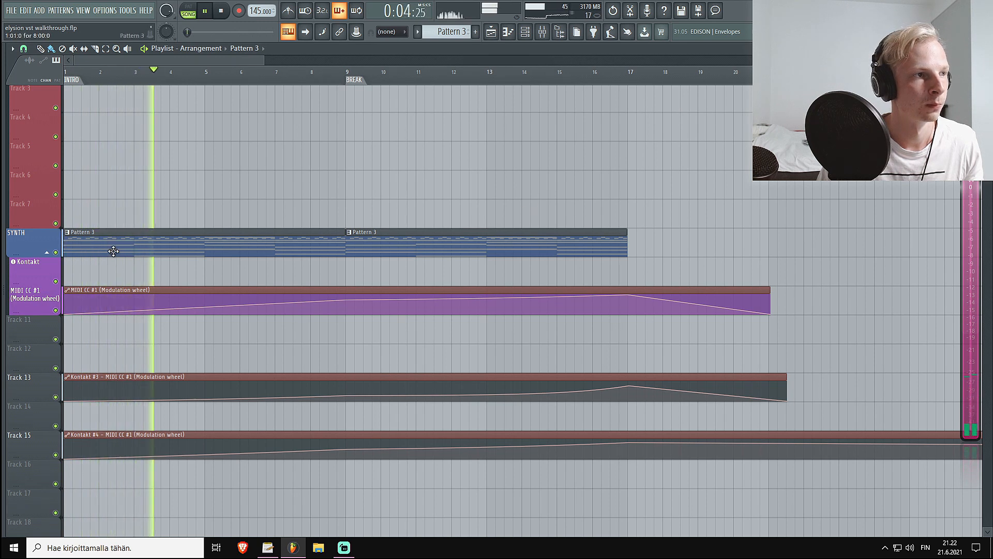
double_click(94, 245)
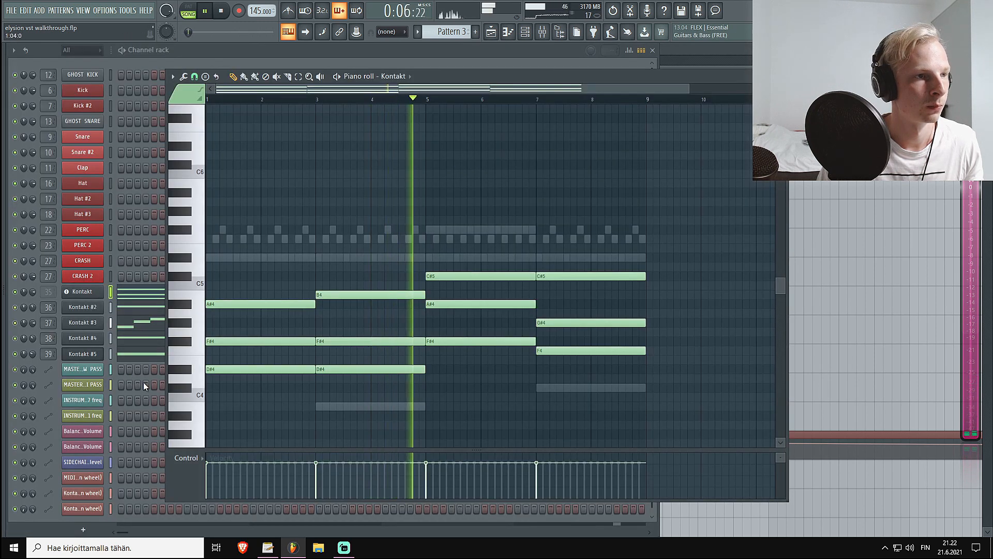
click(33, 355)
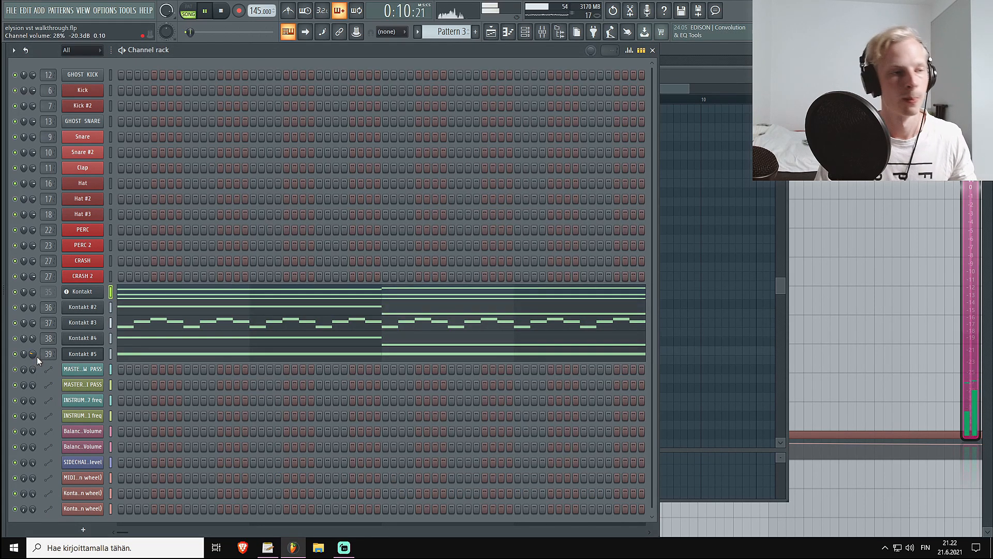
- Stop playback and move Kontakt #5's last note, at bar 7, down to C#5
click(209, 357)
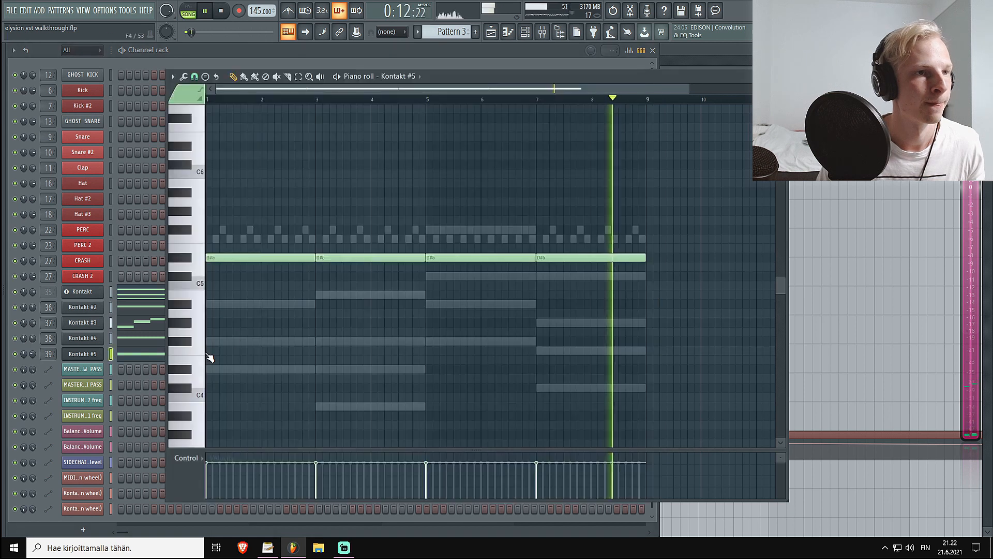
key(space)
drag(554, 258, 555, 278)
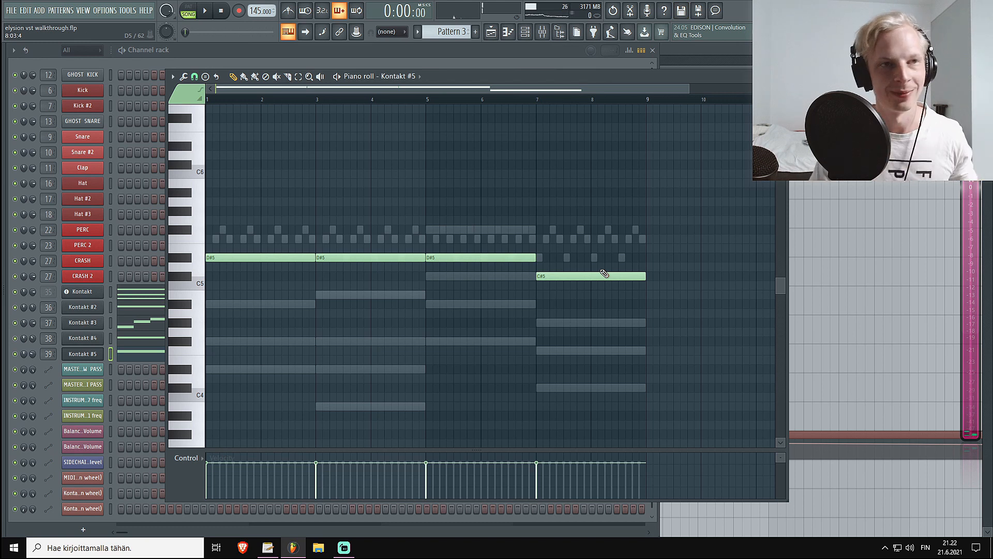
- Clone the Kontakt #5 channel and load Elysion's VENUS HIT Keys In Space preset in the copy
right_click(97, 354)
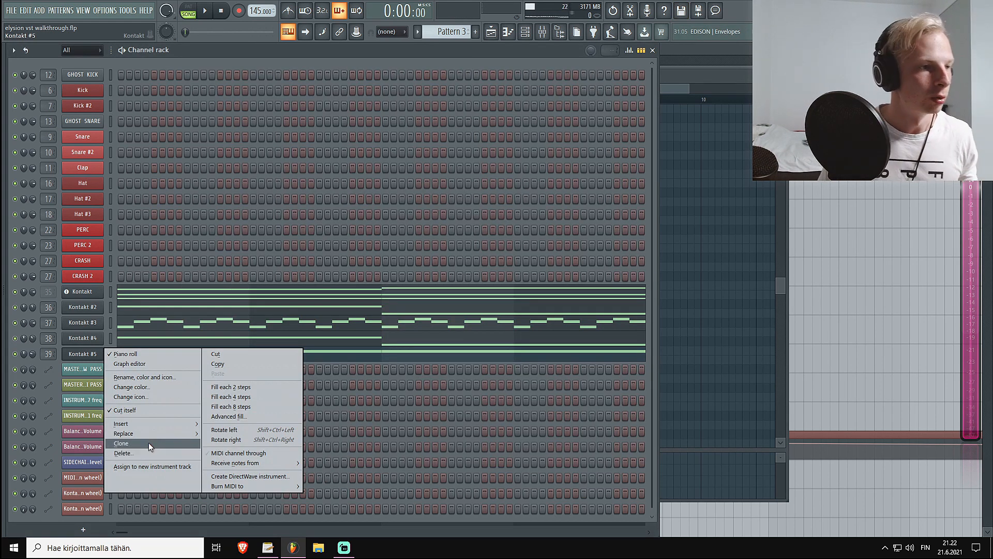
click(148, 443)
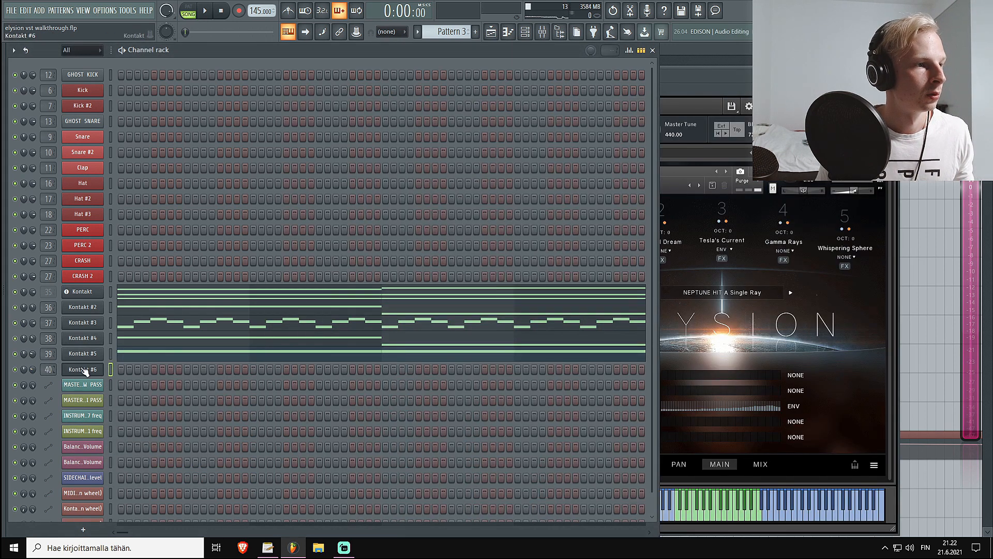
click(688, 89)
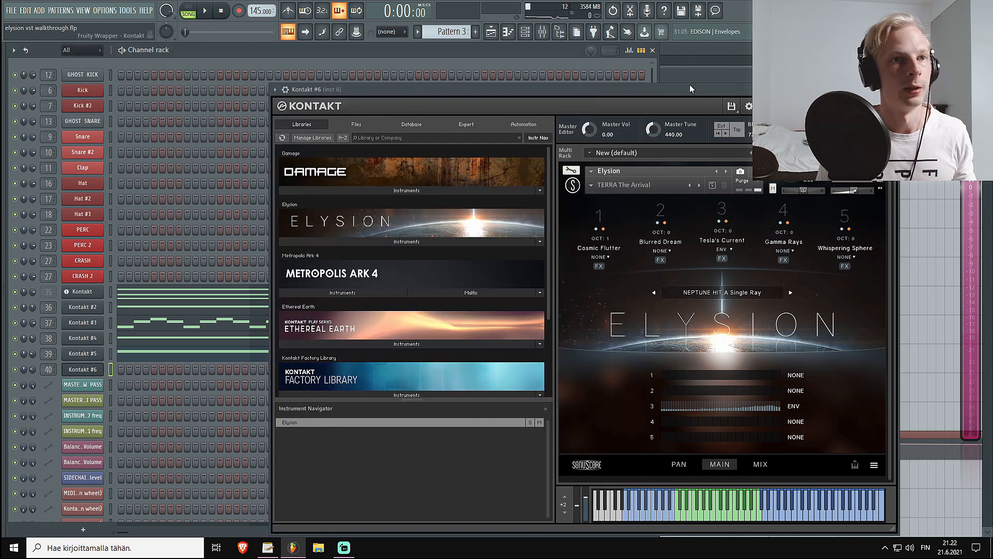
click(734, 292)
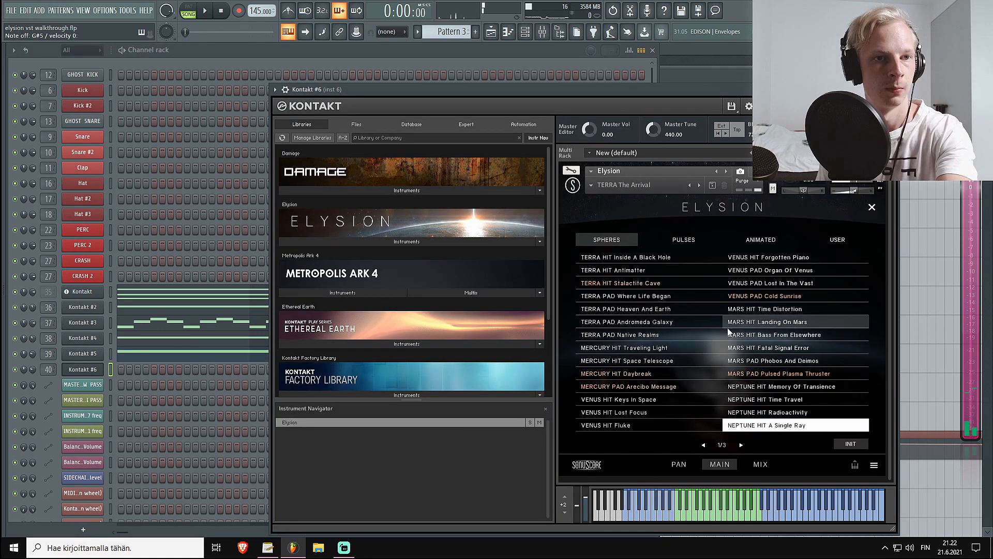
click(645, 399)
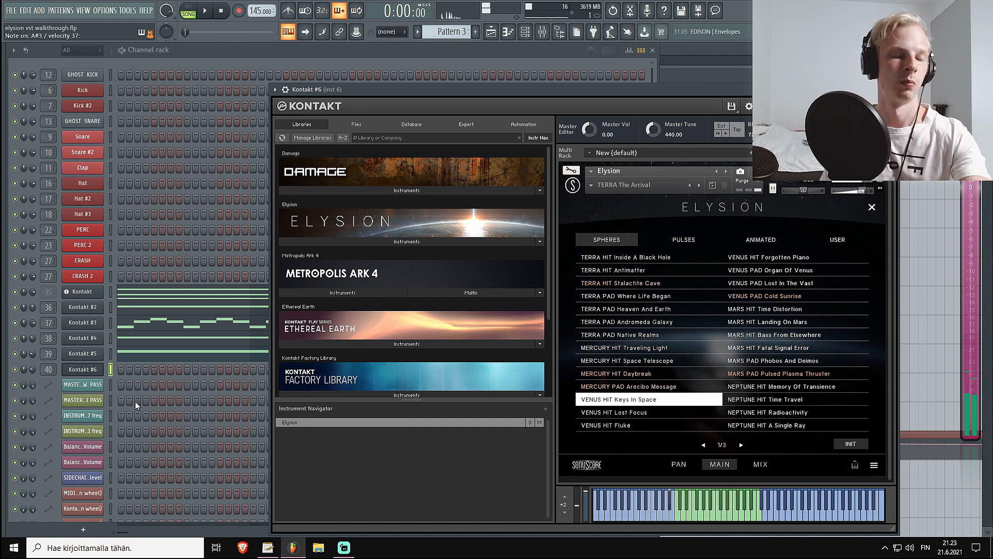
- Enter a half-bar D#5 note at bar 1 in the Kontakt #6 piano roll
right_click(133, 370)
click(136, 370)
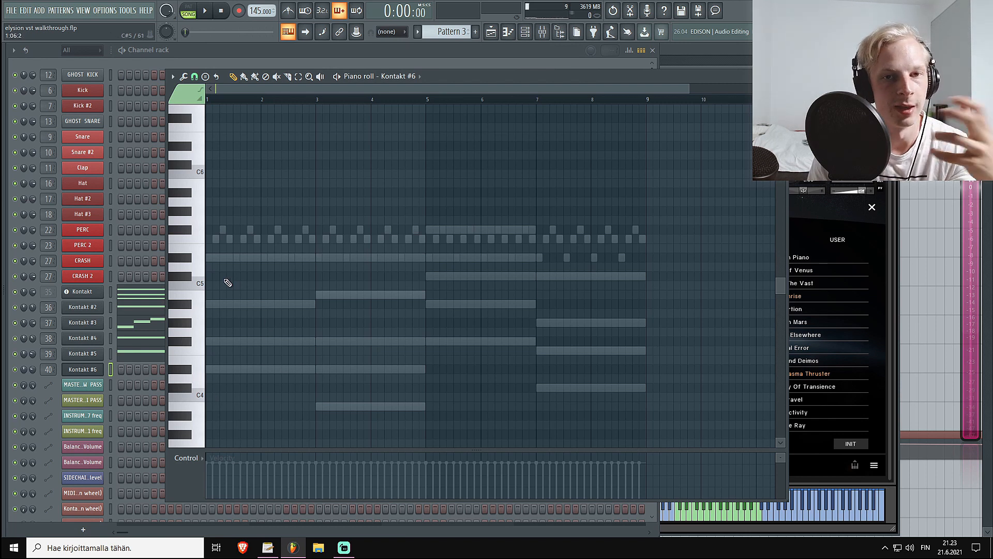
drag(217, 276, 217, 255)
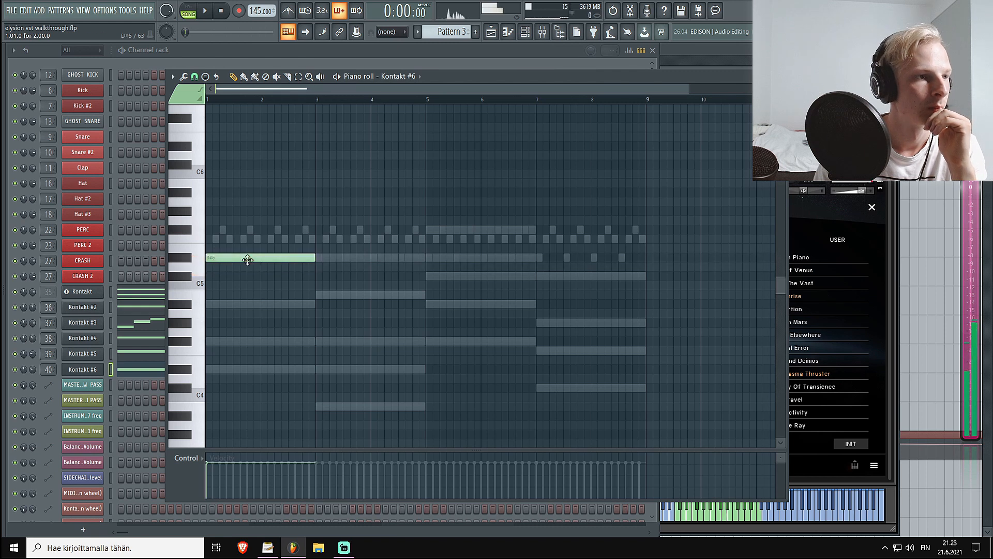
drag(315, 257, 228, 269)
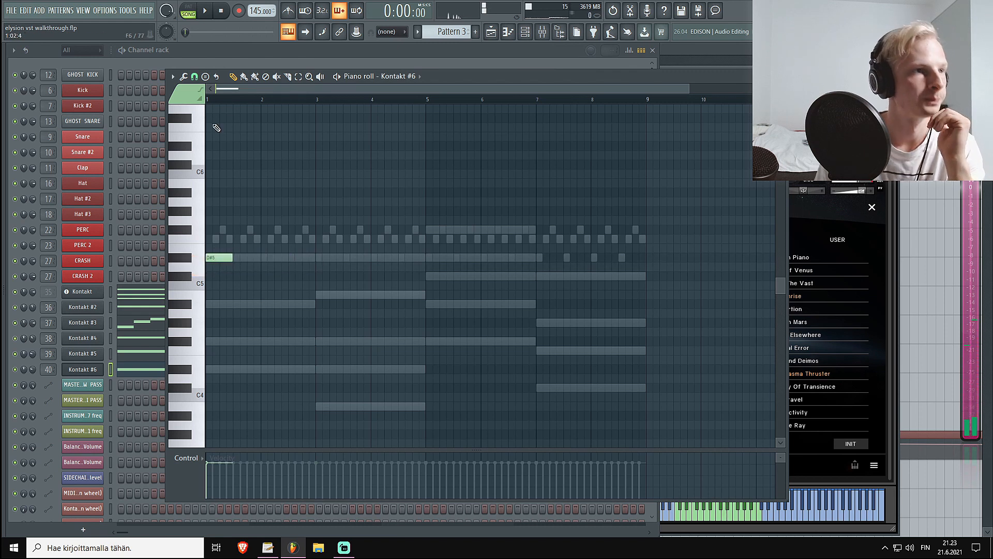
- Add a quarter-bar F5 and a half-bar F#5 note right after the Kontakt #6 D#5 note and audition them
scroll(236, 94, up, 4)
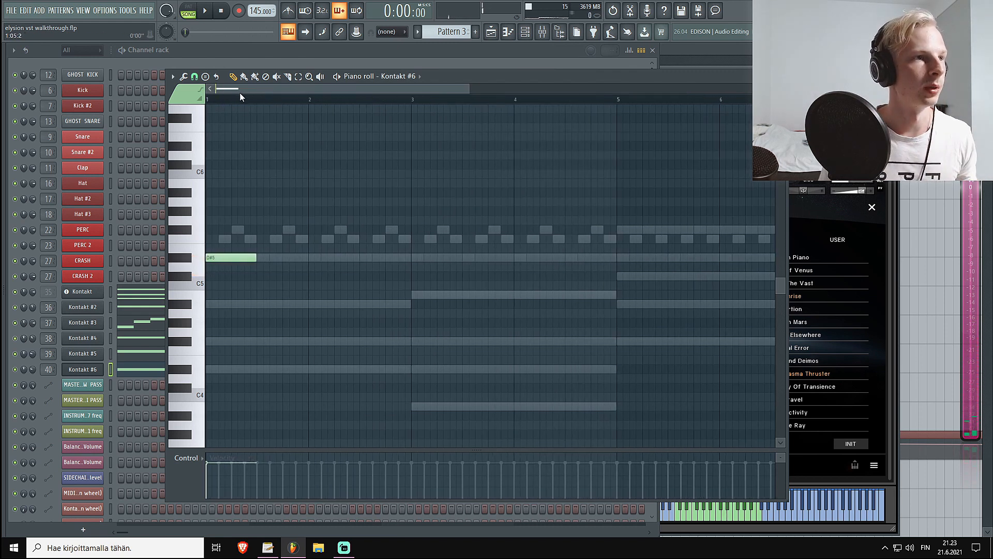
scroll(240, 97, up, 2)
key(space)
key(space)
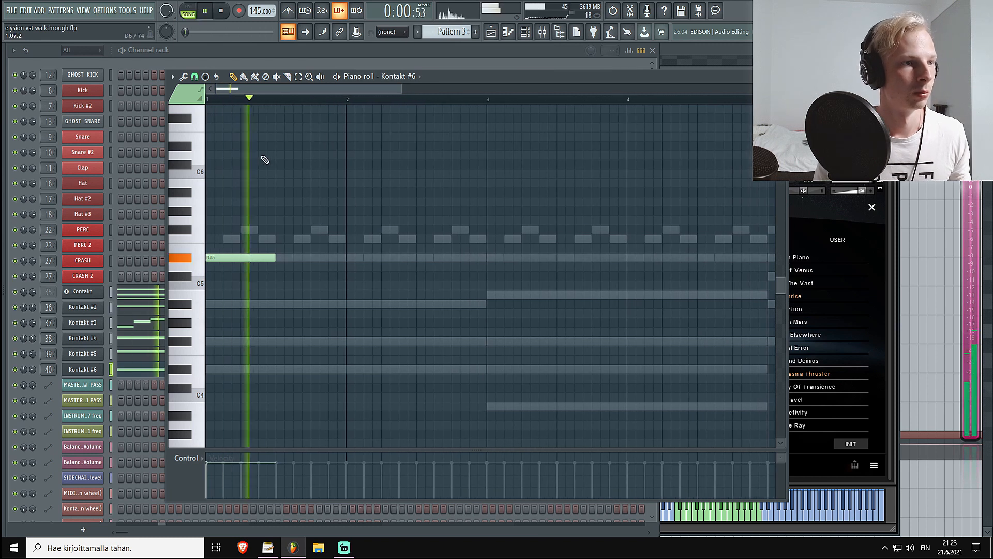
click(282, 240)
drag(321, 220, 307, 246)
key(space)
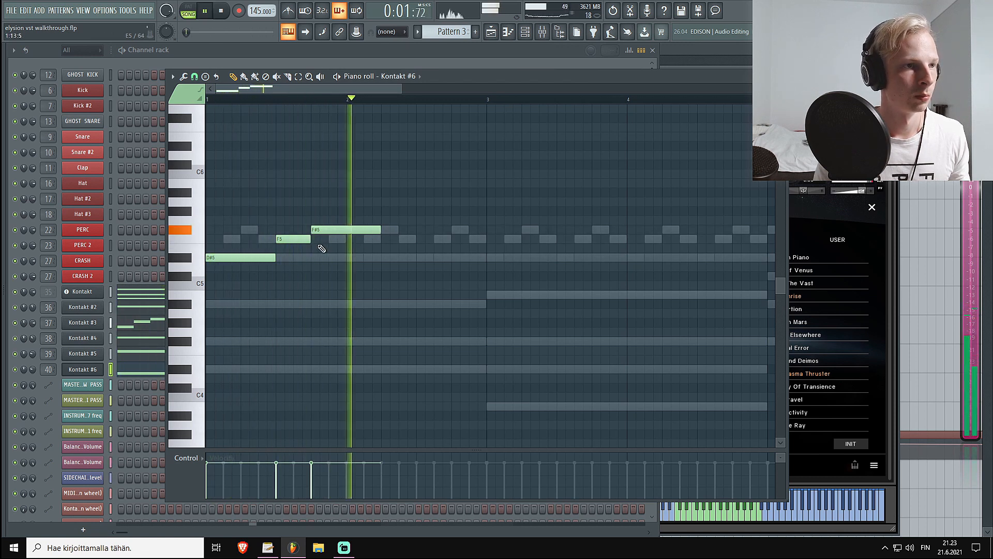
key(space)
- Try a different rhythm with a shorter D#5, an earlier, longer F5 and a shifted F#5, and audition it
drag(310, 239, 277, 239)
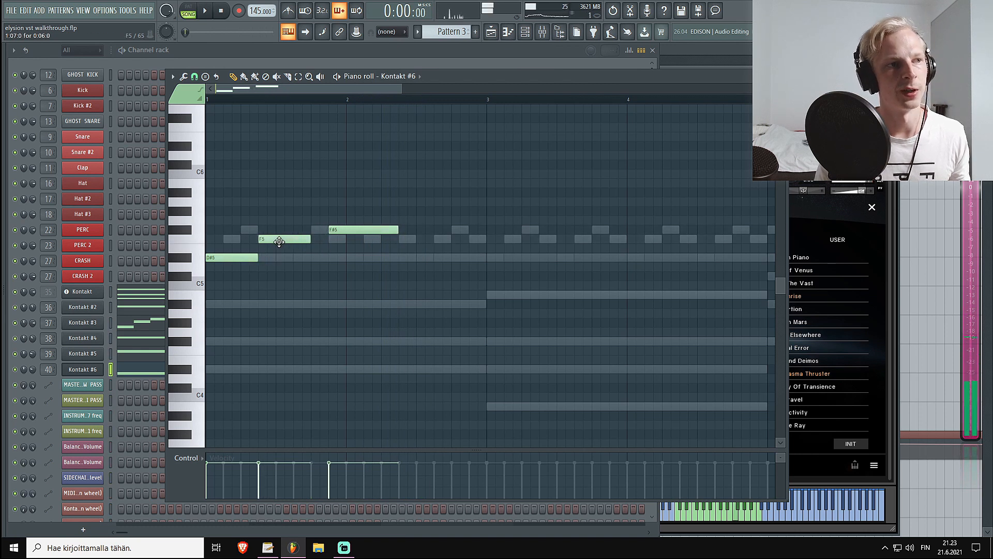
drag(336, 230, 321, 234)
key(space)
key(space)
- Retime the Kontakt #6 melody to a three-quarter-bar D#5 followed by half-bar F5 and F#5 notes, and play it back
drag(278, 242, 331, 242)
drag(257, 258, 304, 266)
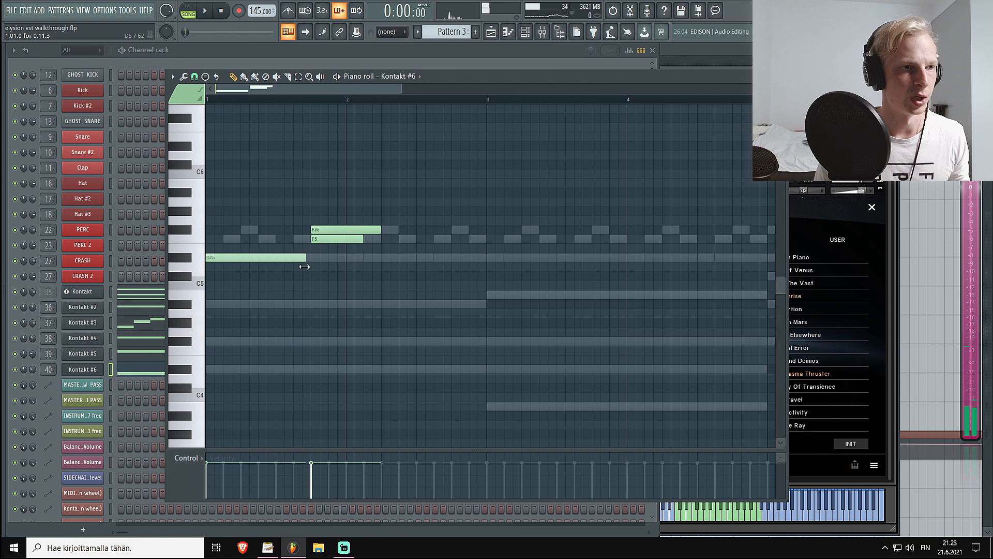
drag(341, 229, 398, 229)
key(space)
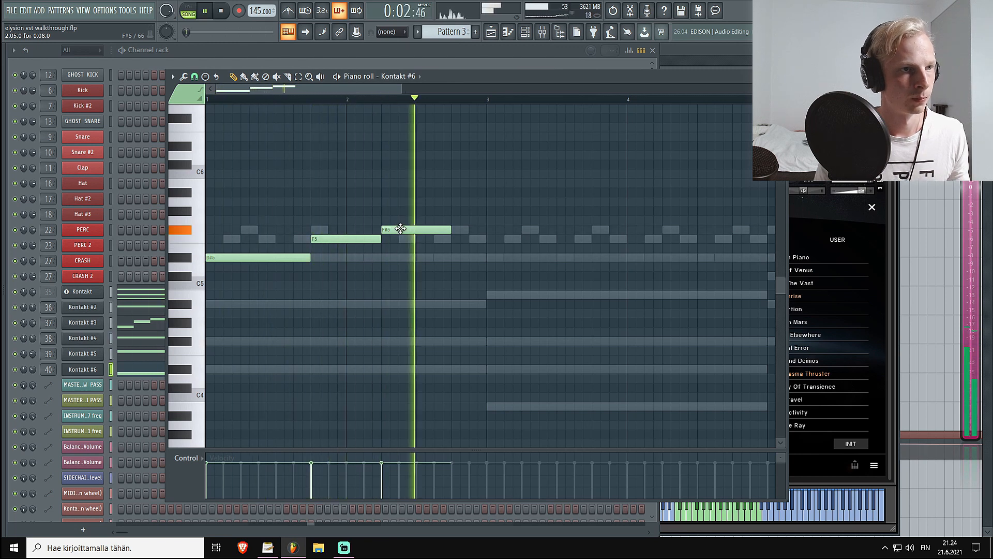
key(space)
- Select the three Kontakt #6 melody notes and raise them one octave to D#6, F6 and F#6
scroll(485, 106, down, 1)
scroll(485, 106, down, 1)
drag(427, 181, 214, 317)
drag(226, 257, 171, 152)
scroll(377, 218, up, 5)
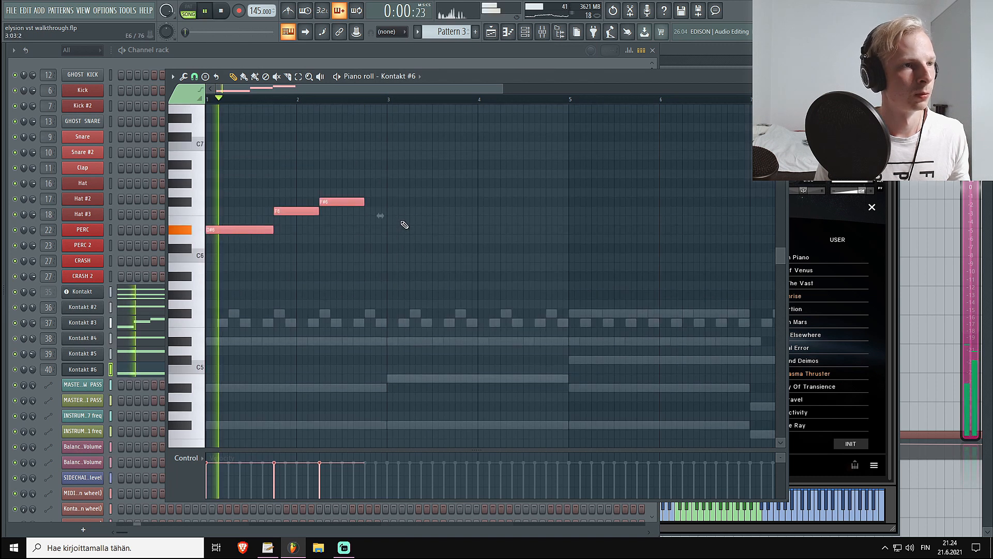
- Add a half-bar B5 note at bar 3 of the Kontakt #6 melody while auditioning it, and stop playback
key(space)
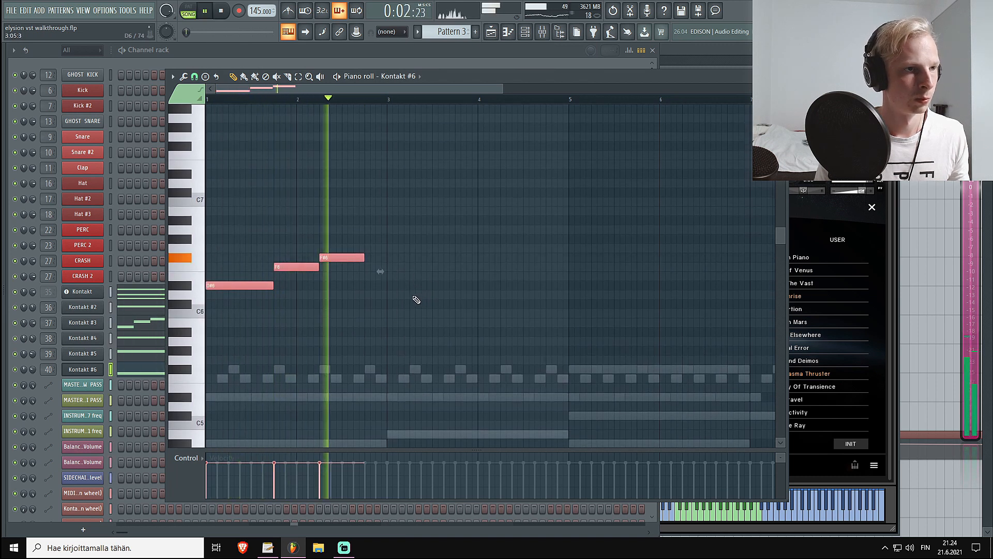
click(394, 323)
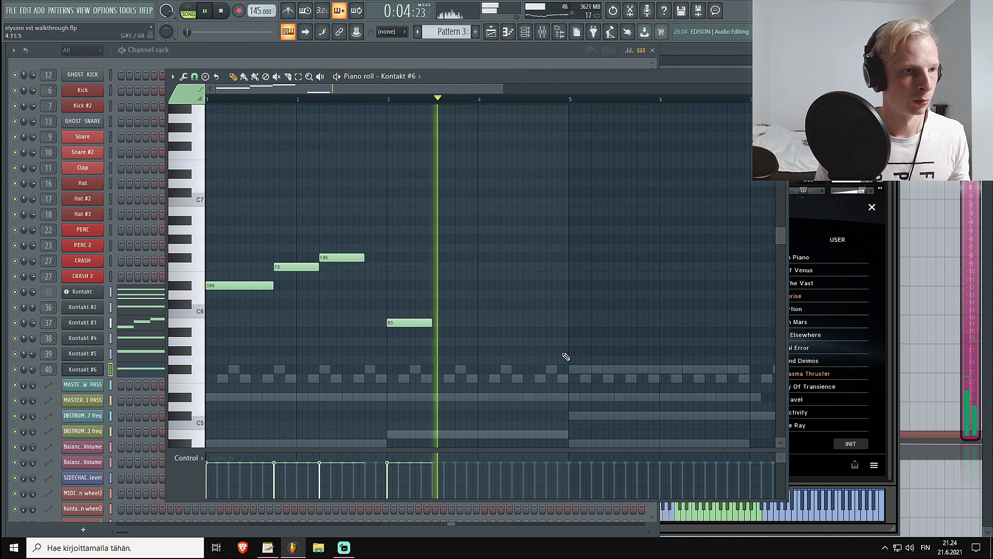
key(space)
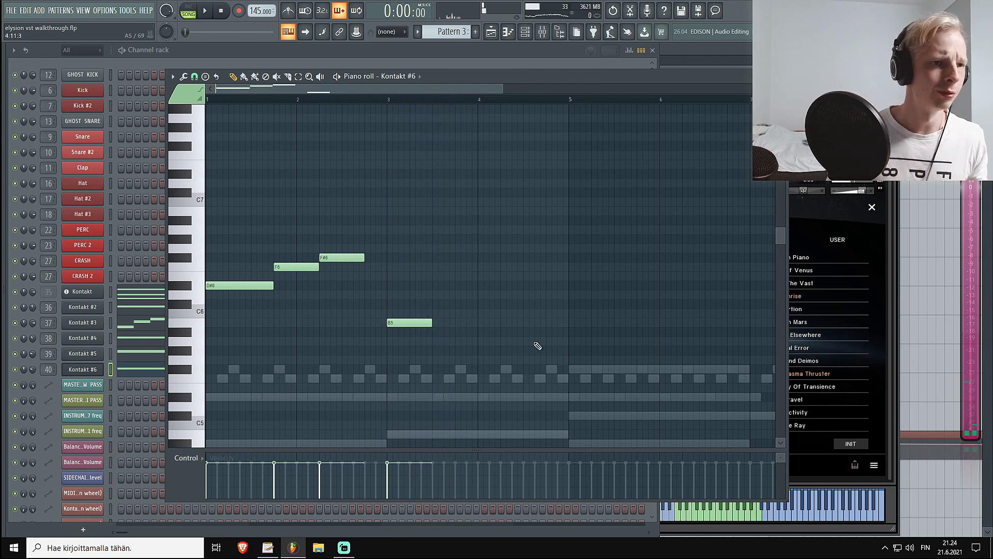
- Lengthen the B5 to three-quarters of a bar and add an equally long A#5 directly after it, auditioning the Kontakt #6 melody
drag(429, 322, 459, 323)
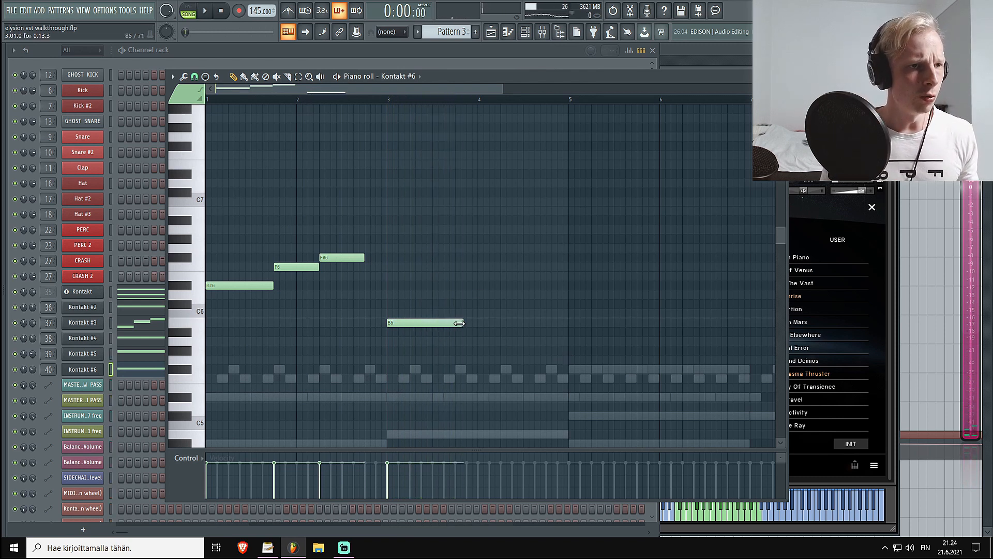
key(space)
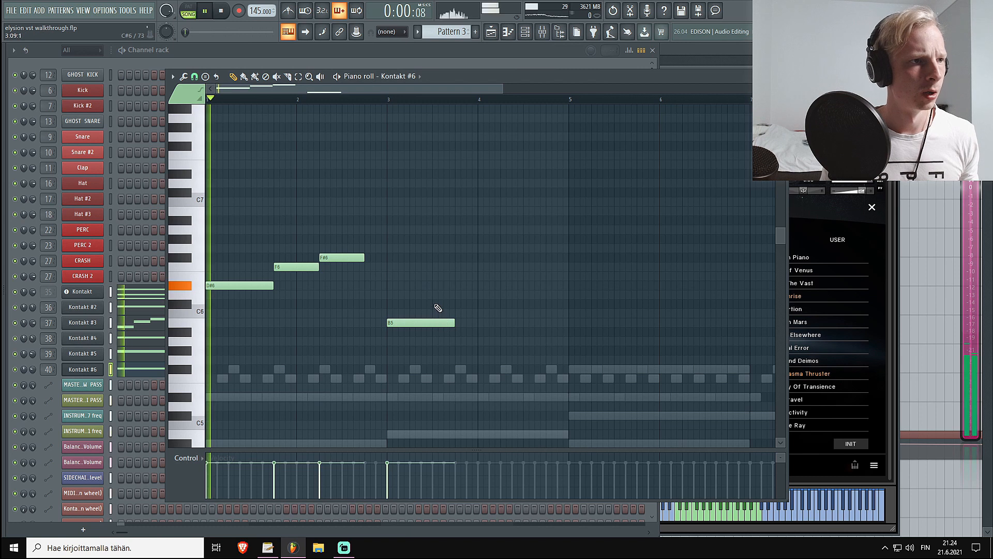
click(475, 333)
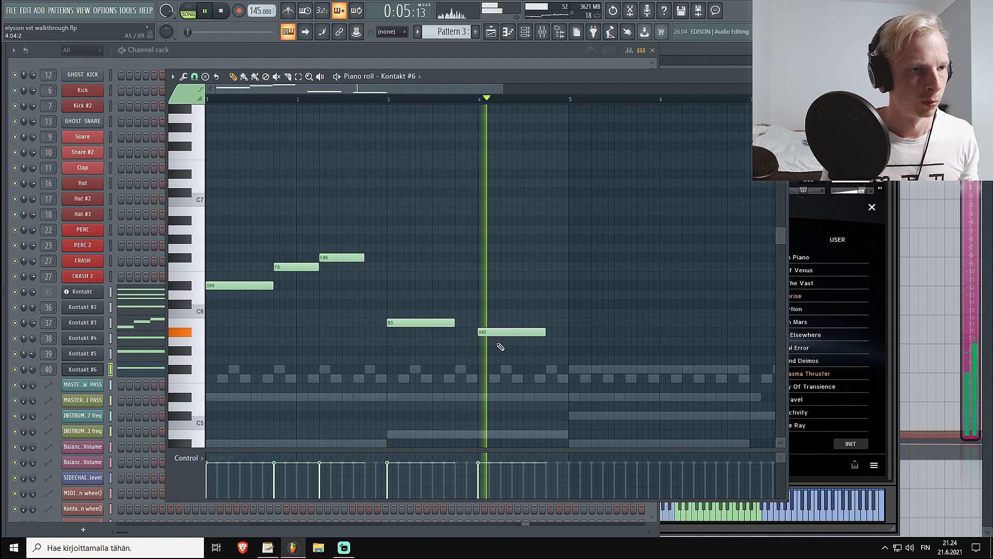
drag(476, 338, 463, 337)
key(space)
key(space)
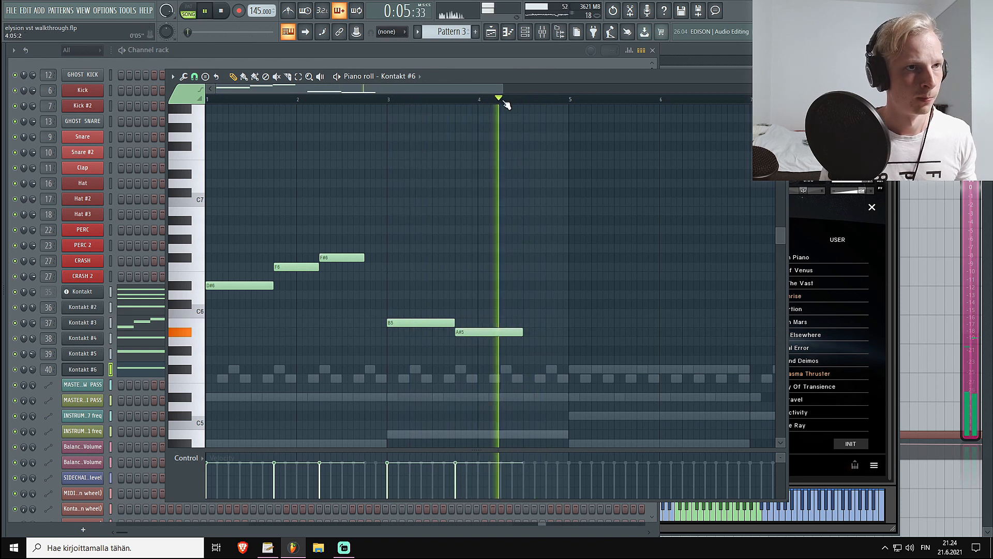
- Add three-quarter-bar C#6 and D#6 notes from bar 5 of the Kontakt #6 melody, followed by a half-bar F6
scroll(507, 105, down, 2)
click(475, 305)
key(space)
mouse_move(482, 304)
mouse_down()
mouse_move(485, 284)
mouse_move(485, 303)
mouse_up()
click(526, 286)
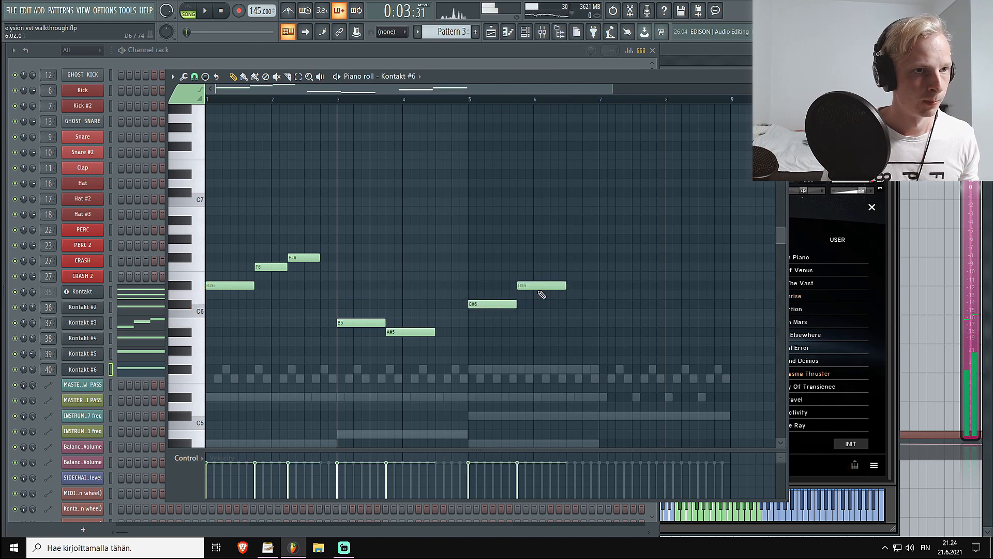
click(571, 268)
drag(615, 269, 597, 270)
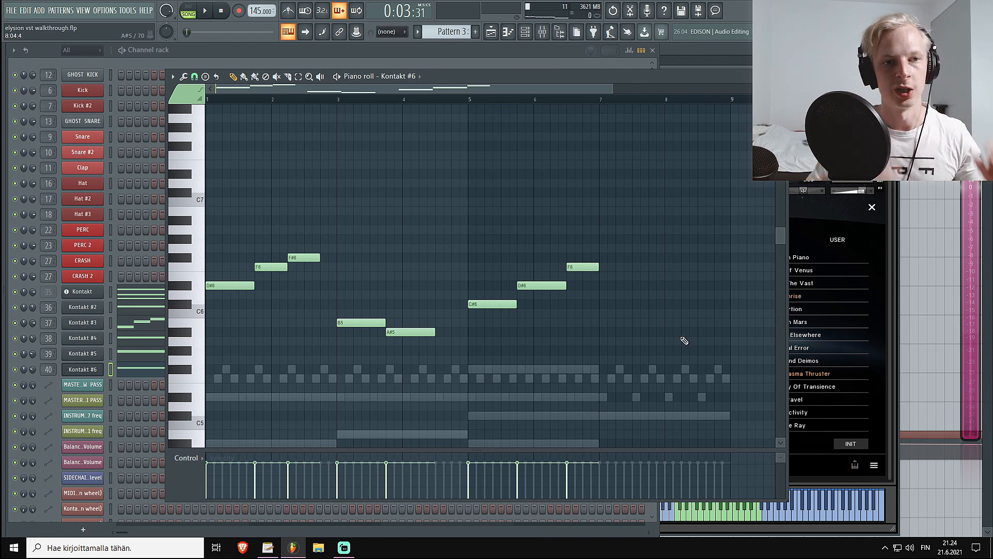
- Audition the phrase, raise the last two melody notes to F6 and F#6, and play it back
key(space)
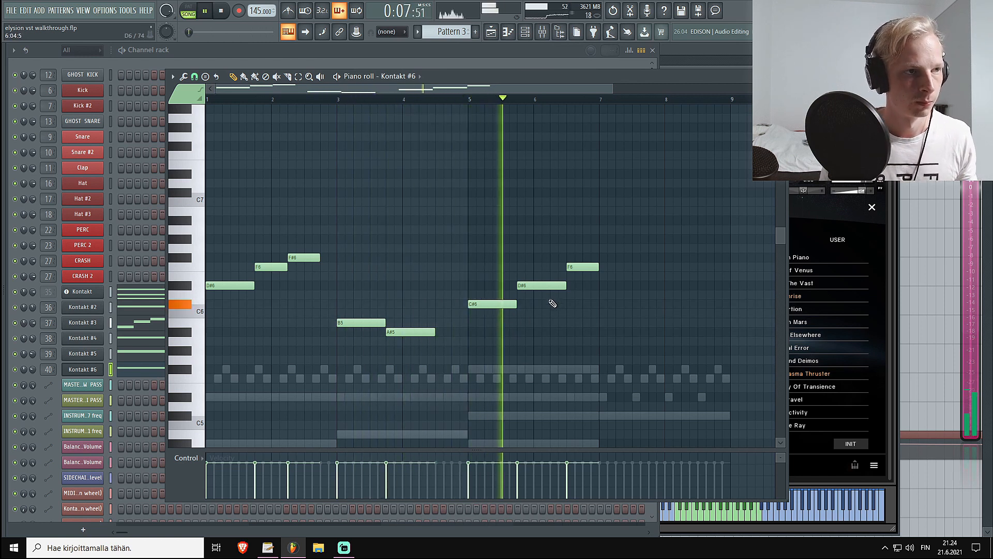
key(space)
drag(559, 285, 579, 258)
key(space)
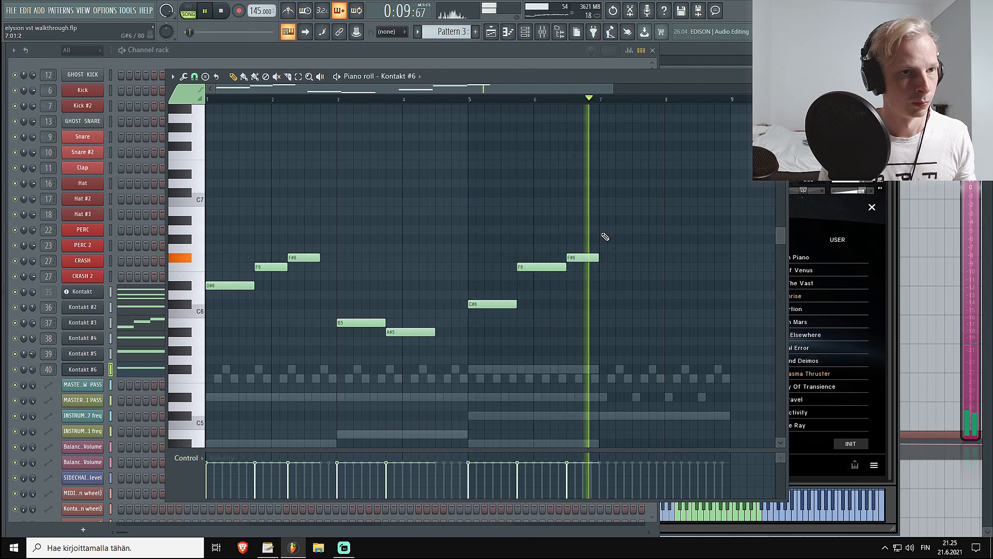
- Complete bars 7–8 with A#6, G#6 and a half-bar A#6, extending the G#6 to meet the final note
click(605, 220)
scroll(646, 165, up, 2)
key(space)
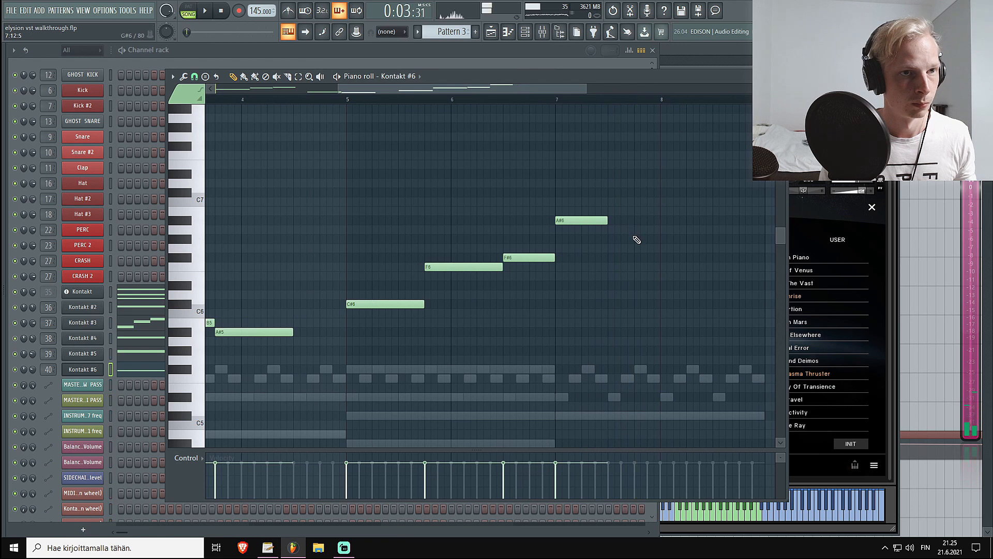
click(642, 239)
scroll(632, 106, down, 2)
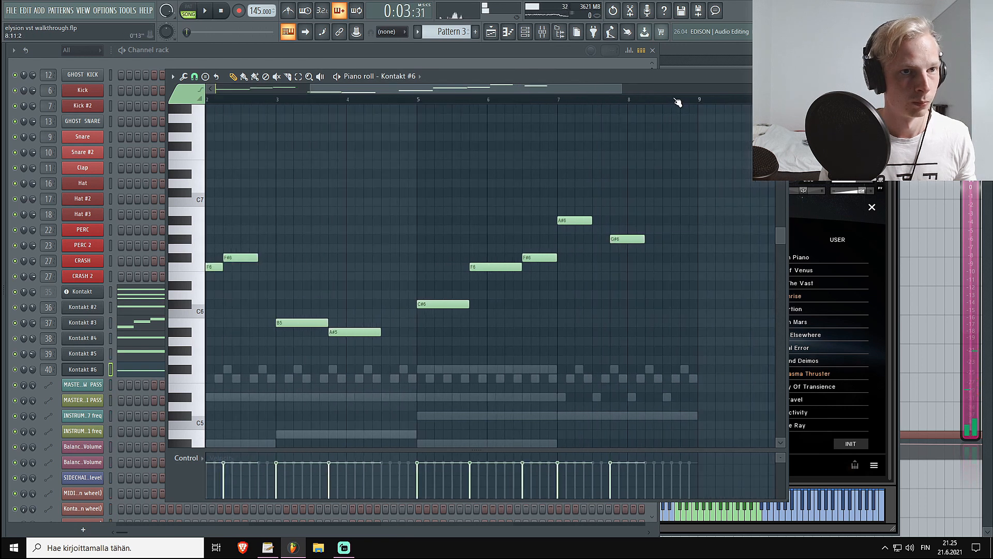
click(666, 221)
scroll(615, 140, down, 2)
key(space)
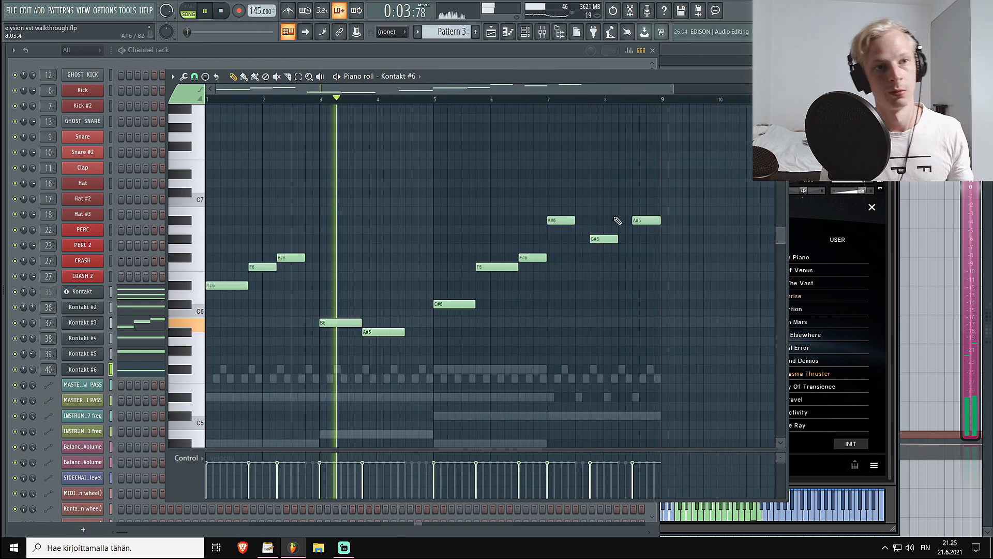
drag(617, 238, 630, 238)
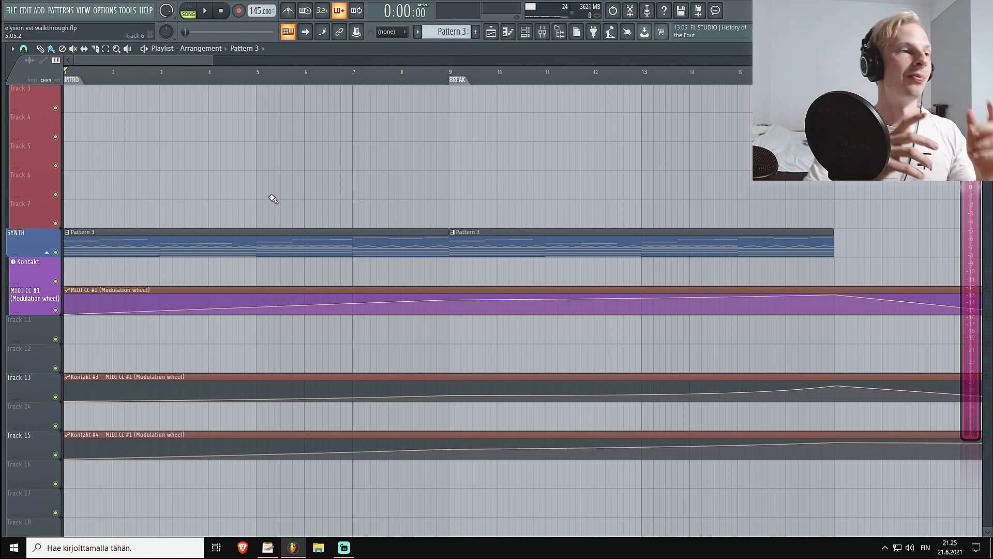
key(F9)
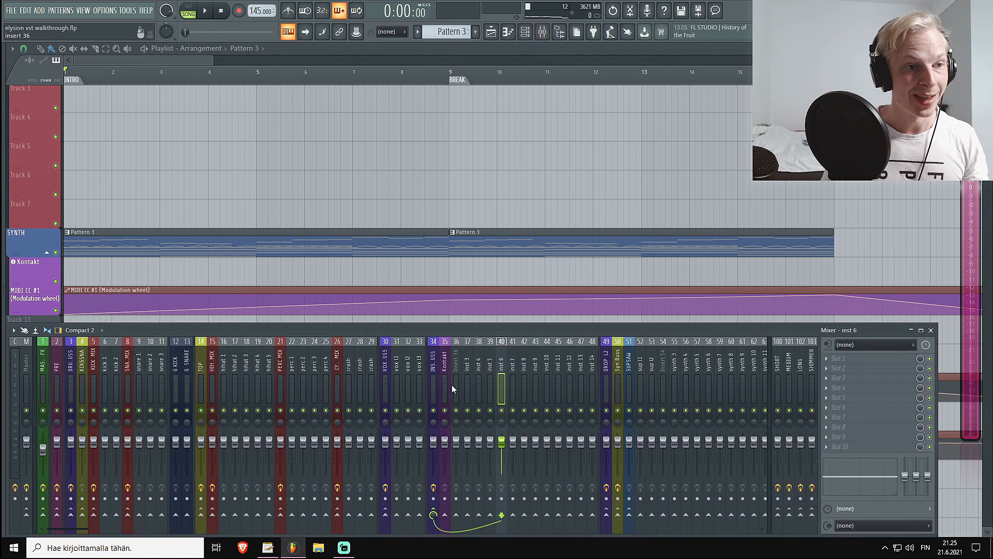
key(F6)
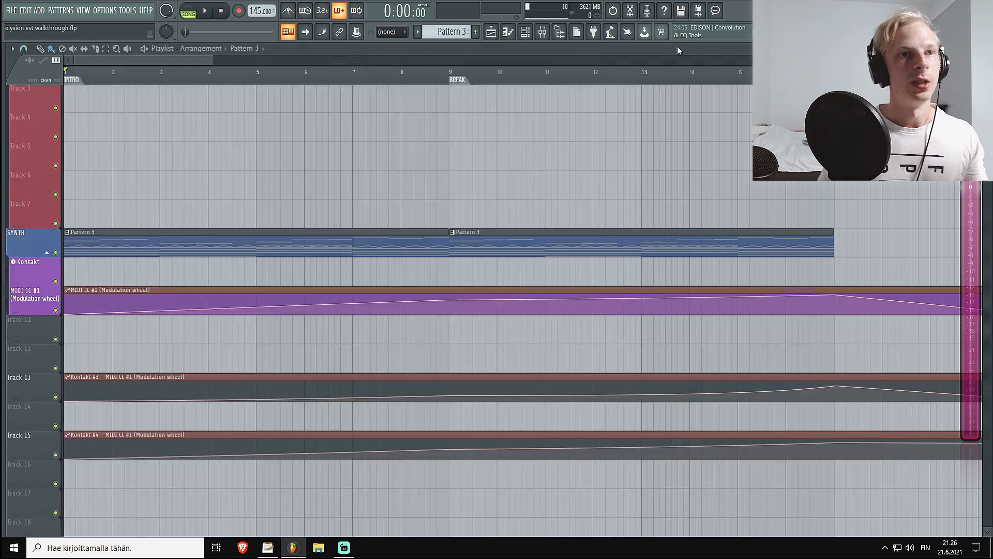
click(652, 50)
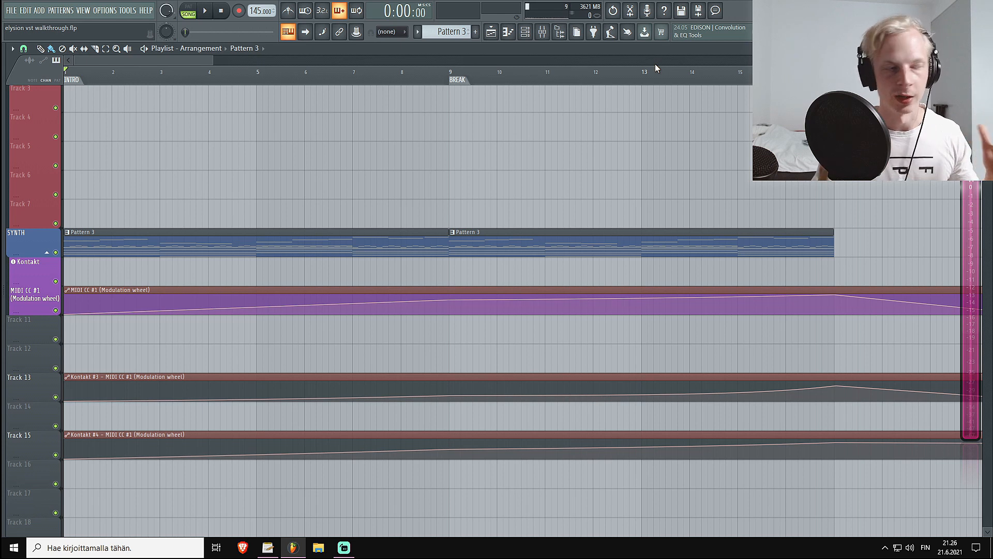
- Open Pattern 3, show the first Kontakt channel's Elysion preset, try its modulation wheel and return to the playlist
double_click(101, 238)
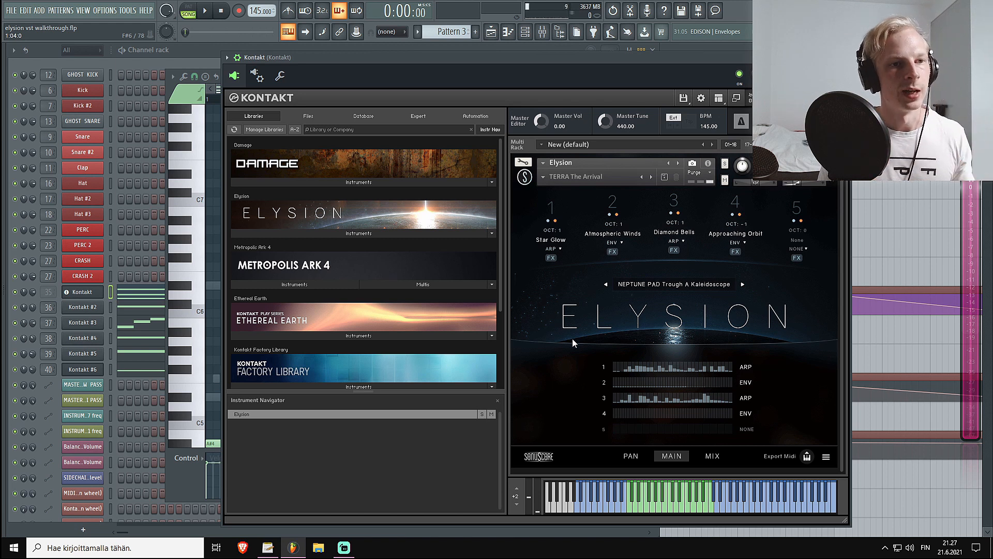
mouse_move(537, 510)
mouse_down()
mouse_move(541, 441)
mouse_move(543, 521)
mouse_up()
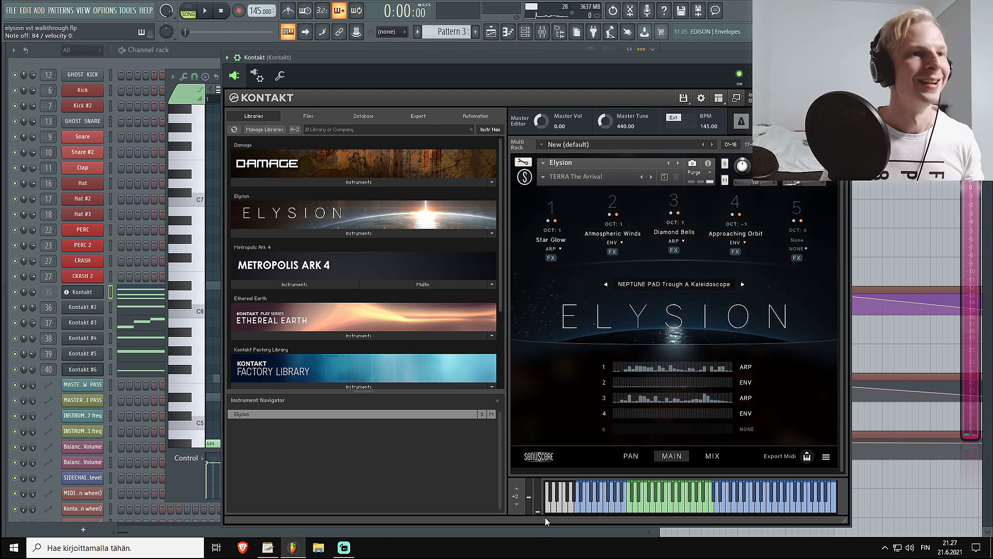
click(669, 47)
scroll(249, 83, down, 1)
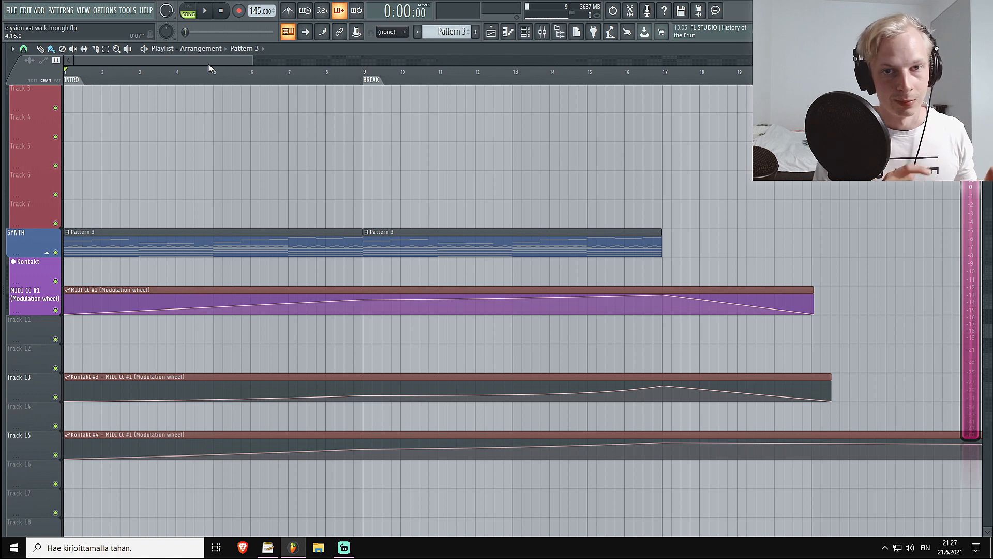
- Start playback and examine the chord notes of the first Kontakt channel in Pattern 3
double_click(122, 241)
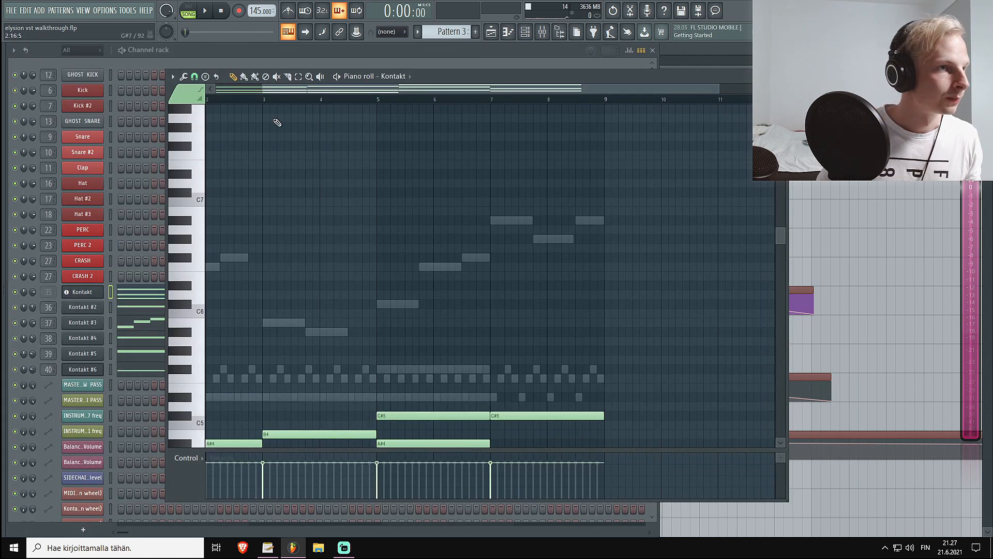
click(278, 61)
key(space)
click(147, 292)
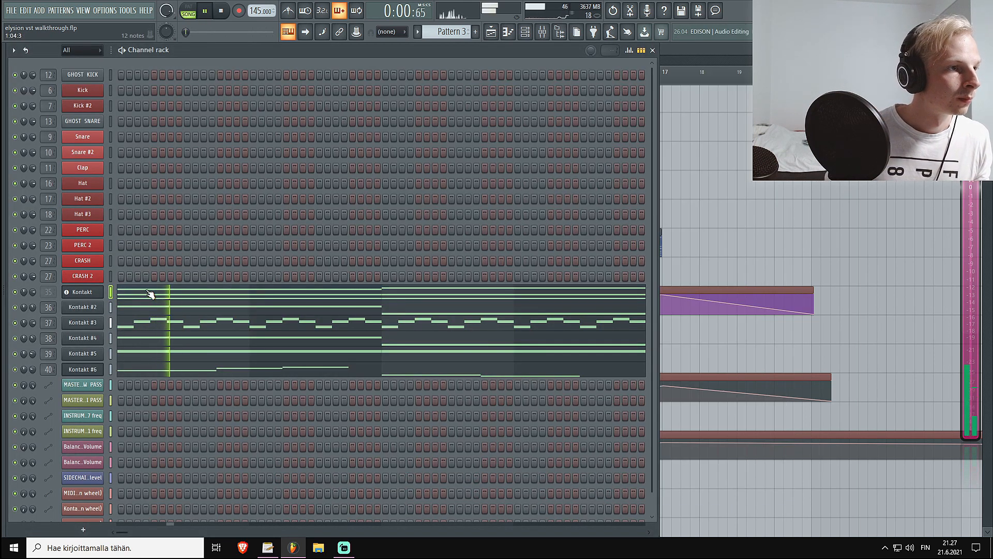
click(177, 296)
scroll(316, 209, down, 3)
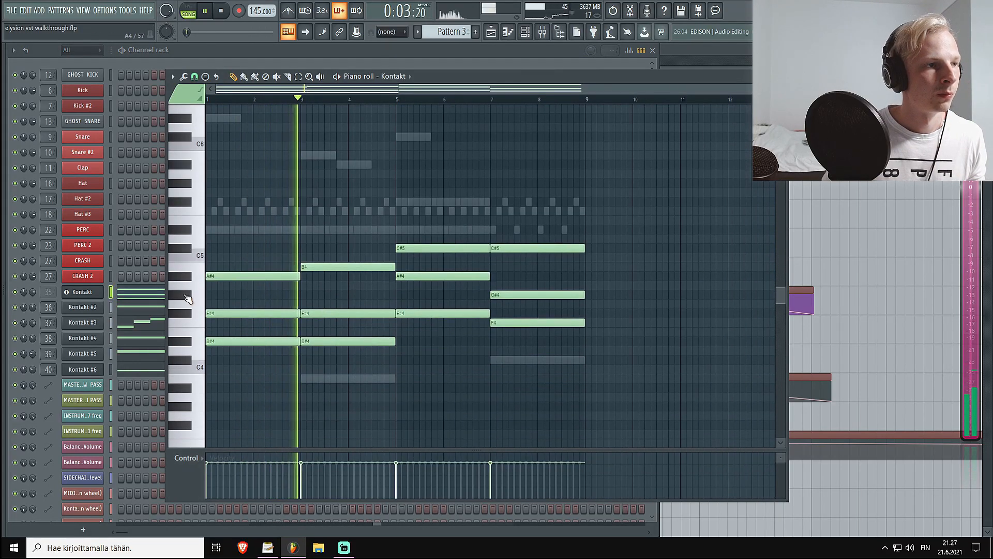
- Examine the notes of Kontakt #2, #3, #4 and #5 one after another while the arrangement plays
click(147, 312)
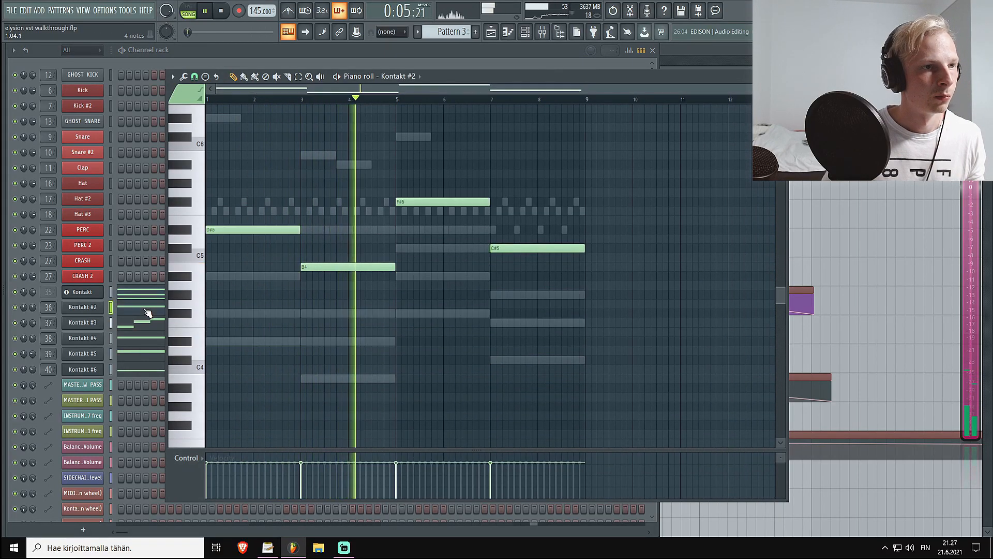
scroll(260, 317, up, 3)
click(142, 329)
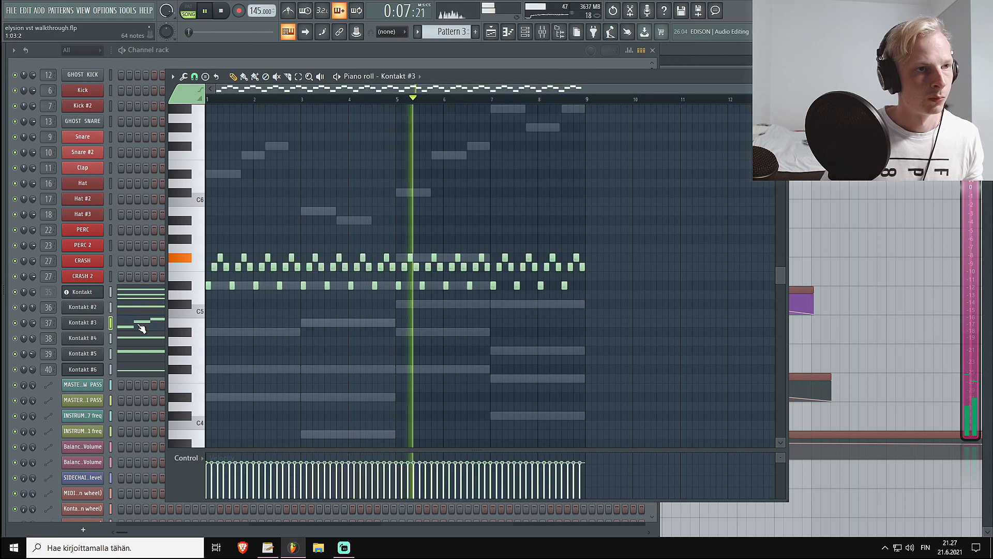
scroll(231, 396, up, 2)
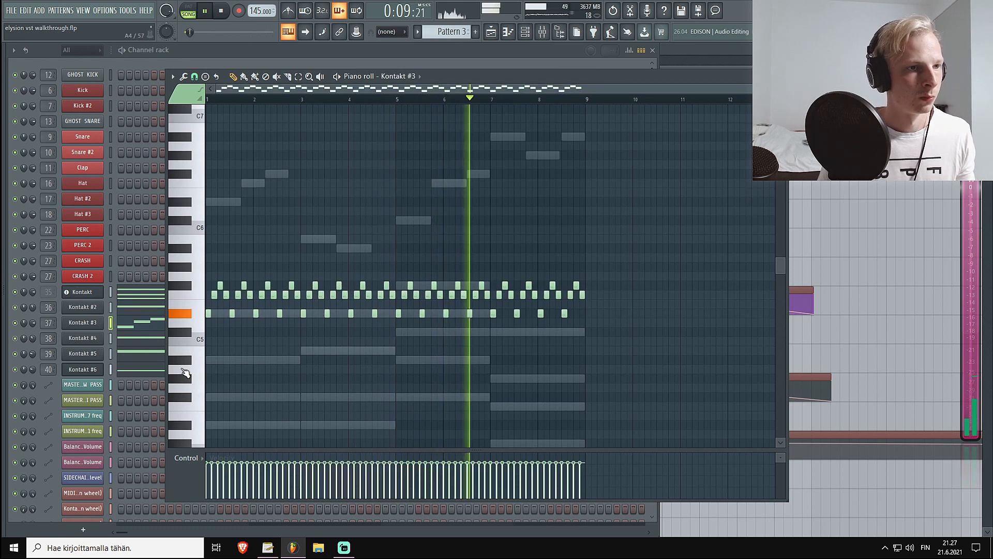
click(134, 343)
scroll(270, 305, down, 4)
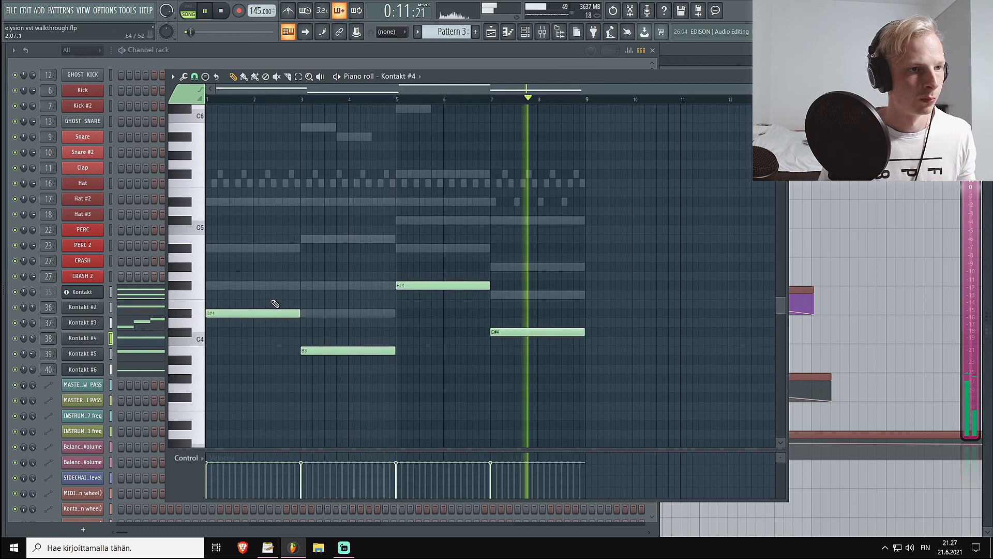
click(133, 357)
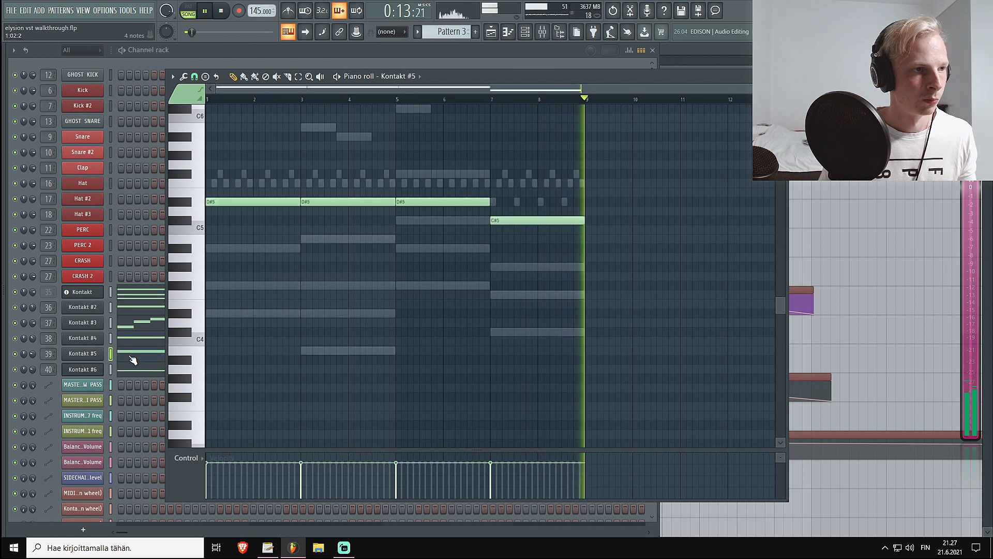
scroll(249, 390, up, 3)
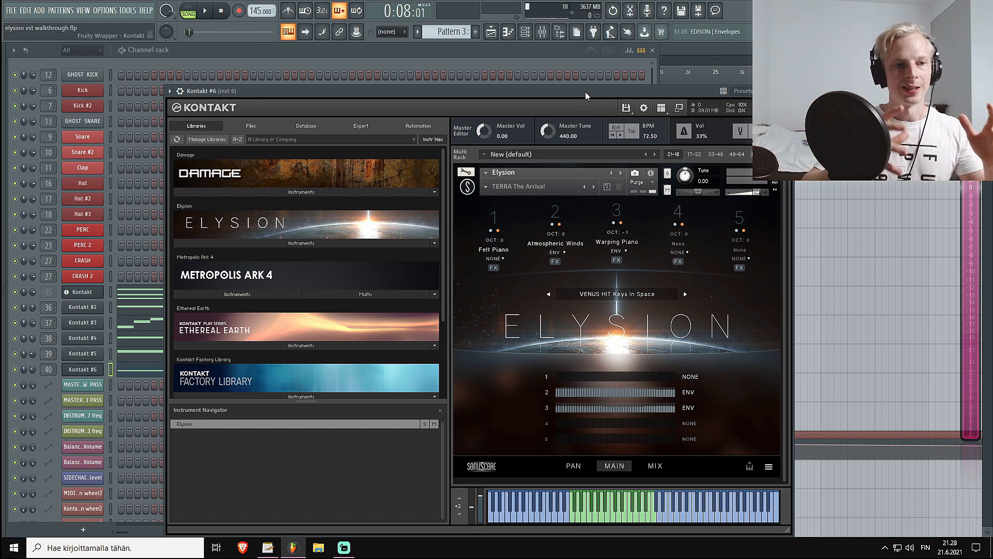
- Lower the velocity of the first chord in the first Kontakt channel and close its piano roll
click(137, 299)
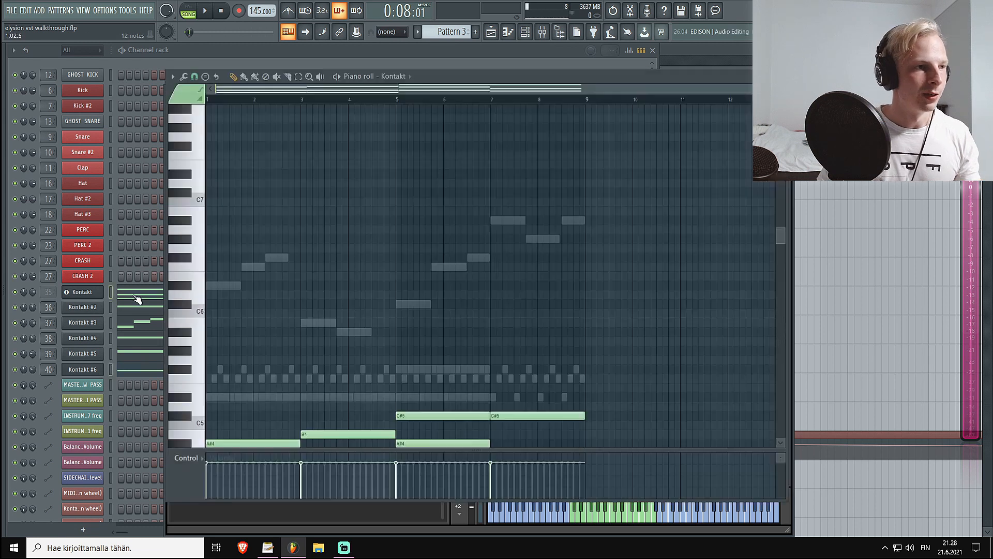
mouse_move(222, 486)
mouse_down()
mouse_move(223, 474)
mouse_move(233, 475)
mouse_up()
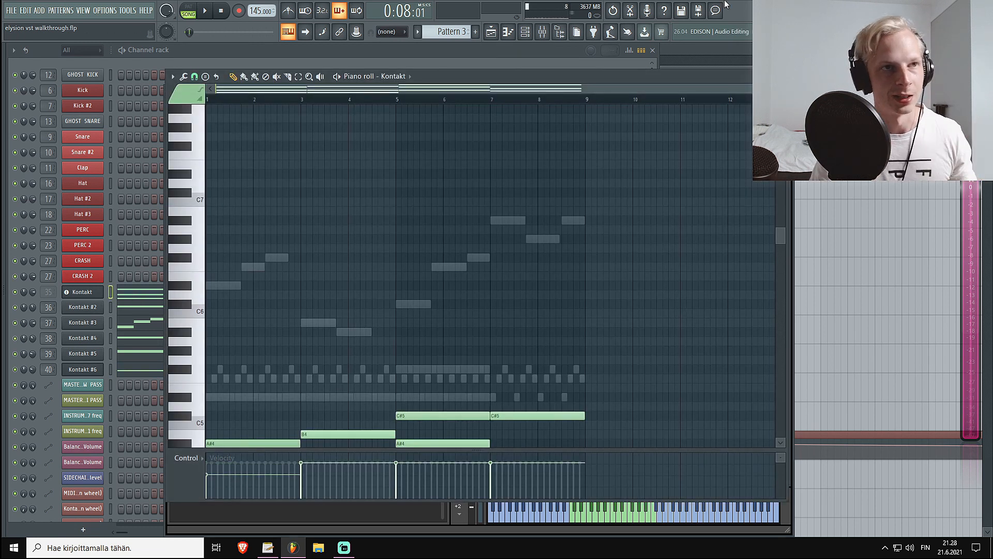
click(783, 76)
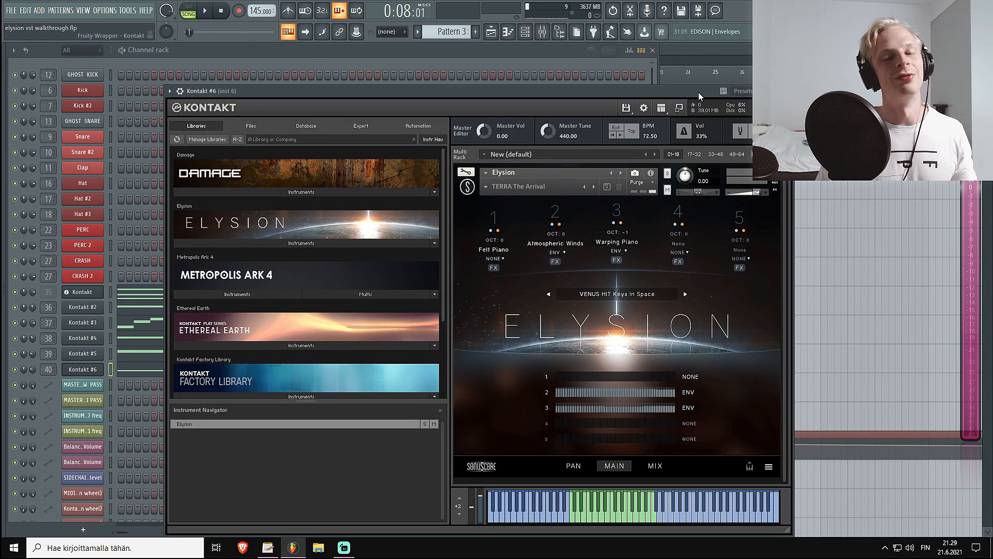